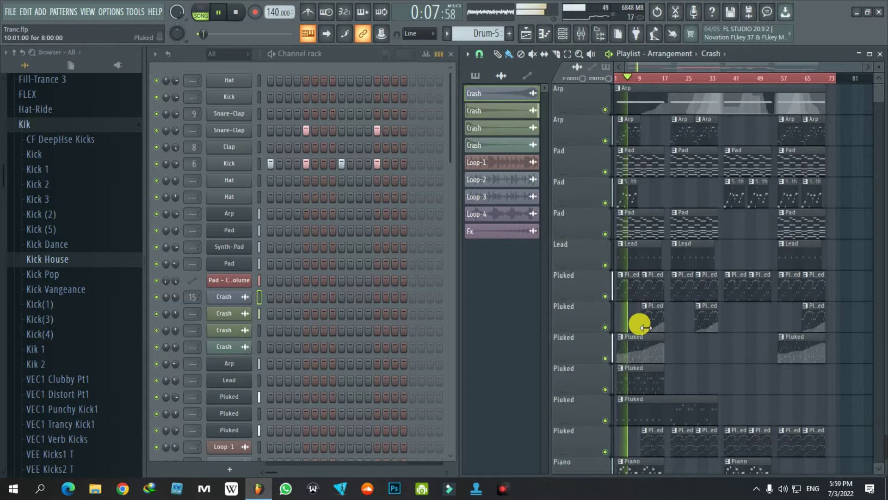
# Examine the playlist's instrument tracks, the automation clips on tracks 25–30, the effect clips and the Loop-1 to Loop-4 tracks during playback
pyautogui.scroll(-3, 637, 324)
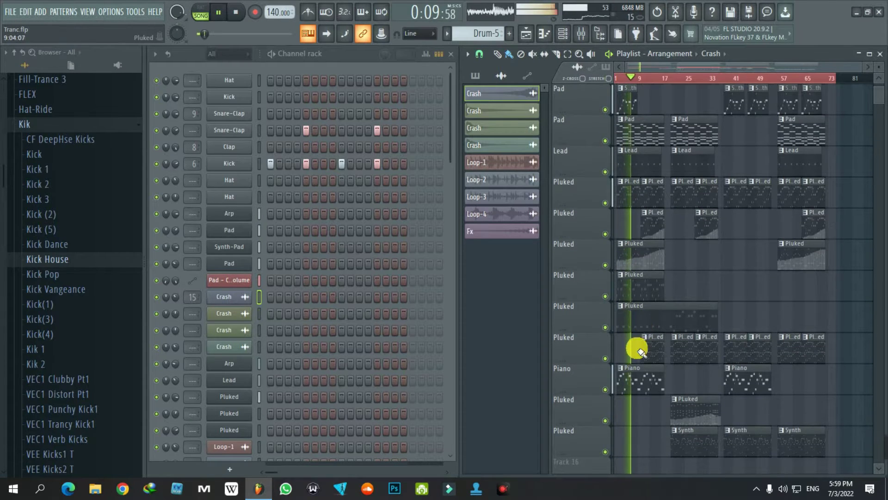
pyautogui.scroll(-3, 636, 371)
pyautogui.scroll(-11, 642, 373)
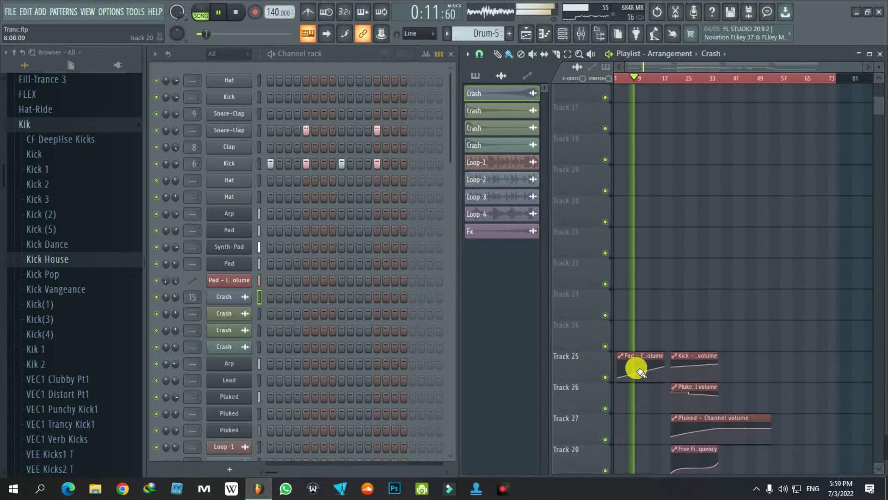
pyautogui.scroll(-1, 641, 372)
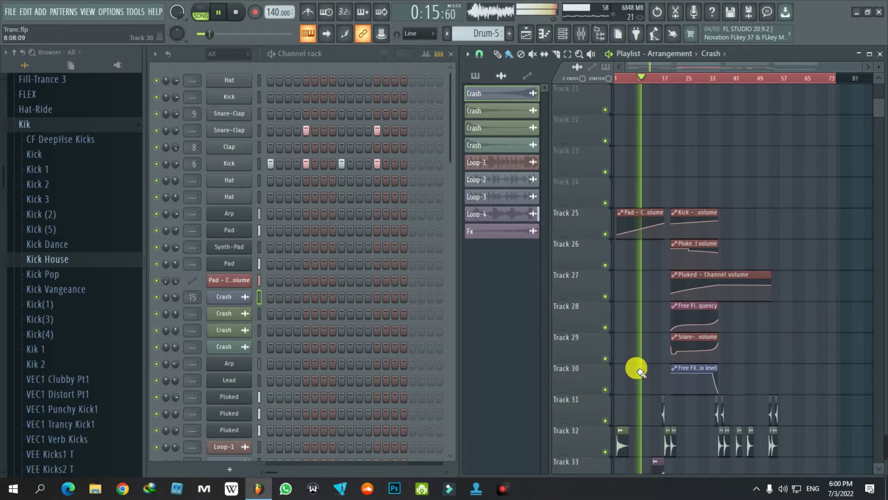
pyautogui.scroll(-2, 641, 371)
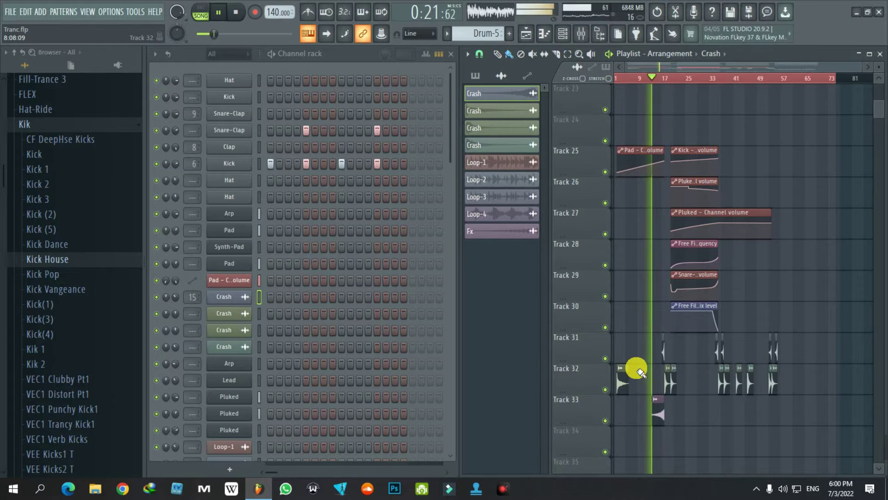
pyautogui.scroll(-5, 641, 370)
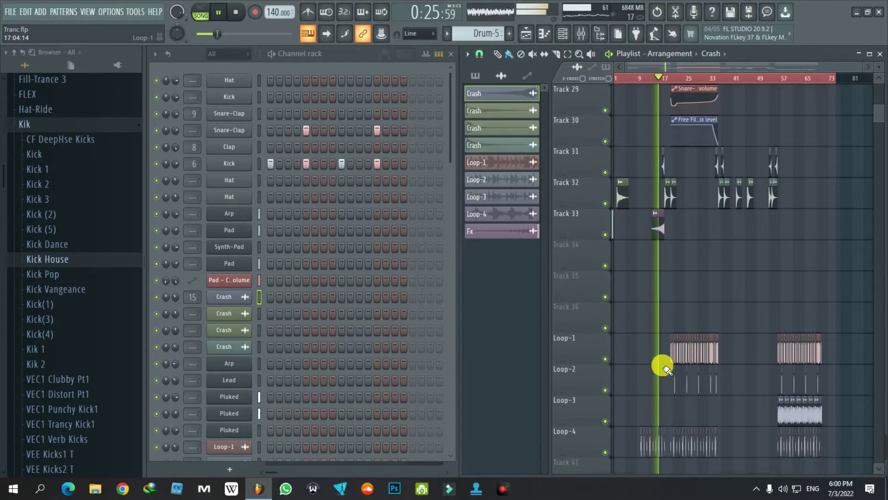
pyautogui.scroll(-2, 661, 368)
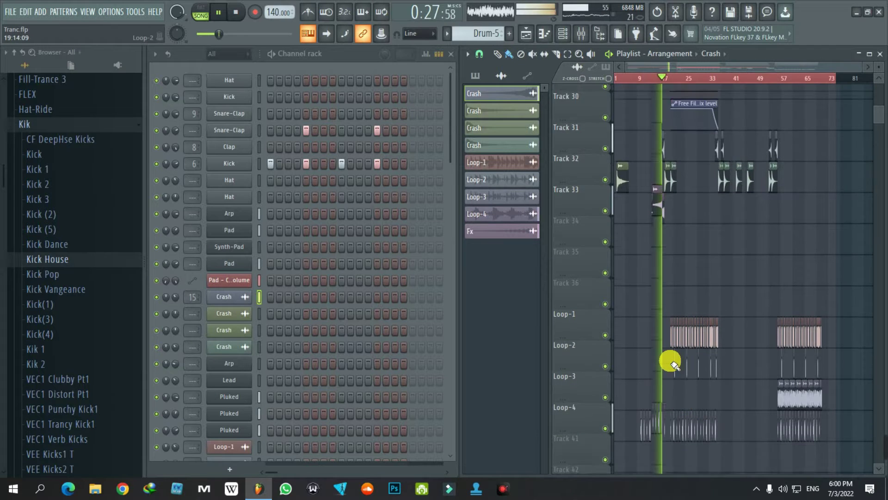
pyautogui.scroll(1, 674, 370)
pyautogui.keyDown('ctrl'); pyautogui.scroll(3, 673, 371); pyautogui.keyUp('ctrl')
pyautogui.keyDown('ctrl'); pyautogui.scroll(4, 678, 379); pyautogui.keyUp('ctrl')
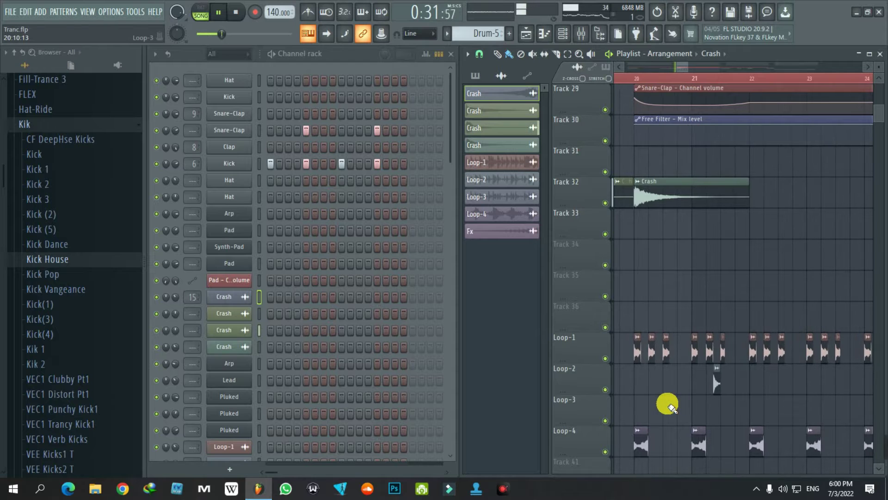
pyautogui.scroll(5, 671, 403)
pyautogui.scroll(-15, 668, 405)
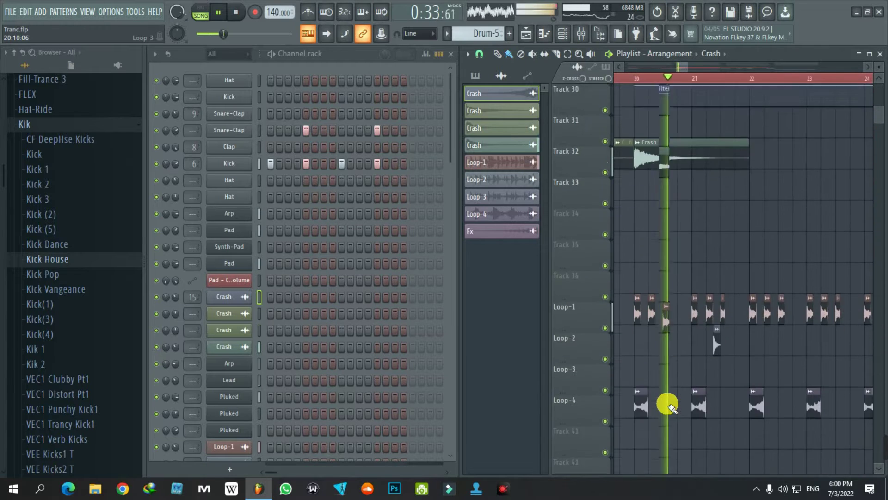
# Examine the drum tracks in the playlist, marking the Drum-2 clip, and return to the melodic tracks
pyautogui.keyDown('ctrl'); pyautogui.scroll(-6, 680, 400); pyautogui.keyUp('ctrl')
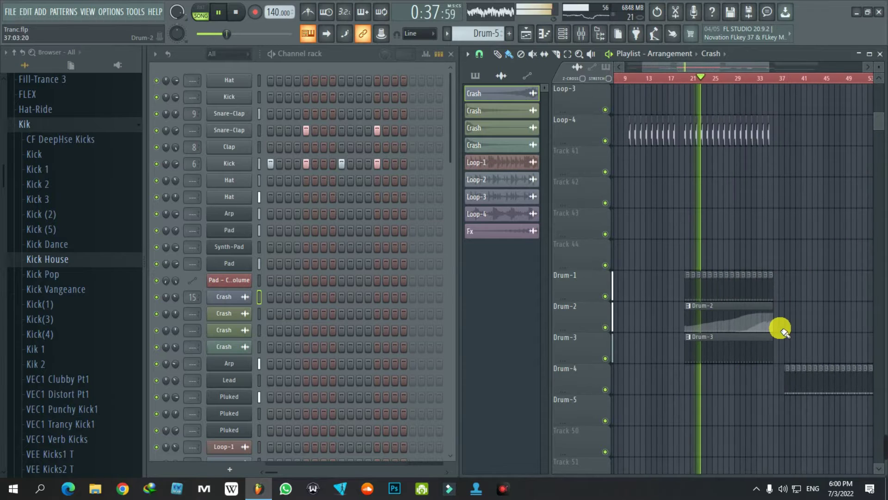
pyautogui.click(700, 326)
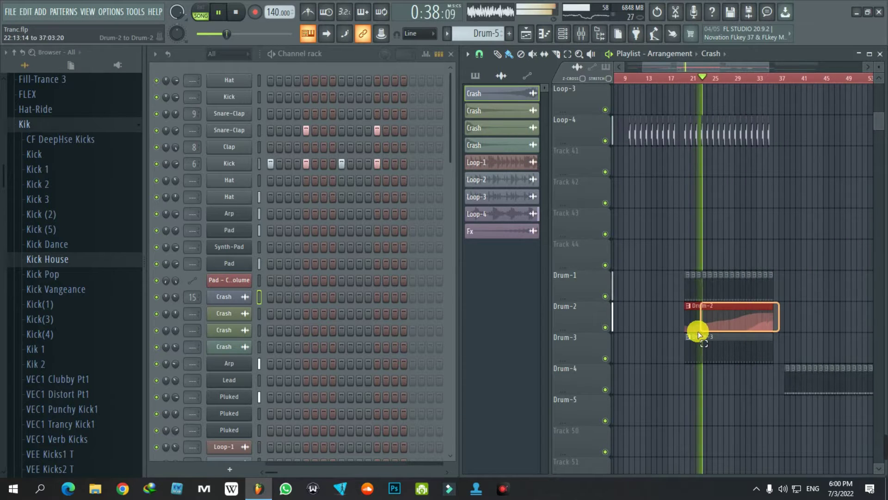
pyautogui.click(786, 317)
pyautogui.scroll(17, 787, 319)
pyautogui.scroll(3, 787, 319)
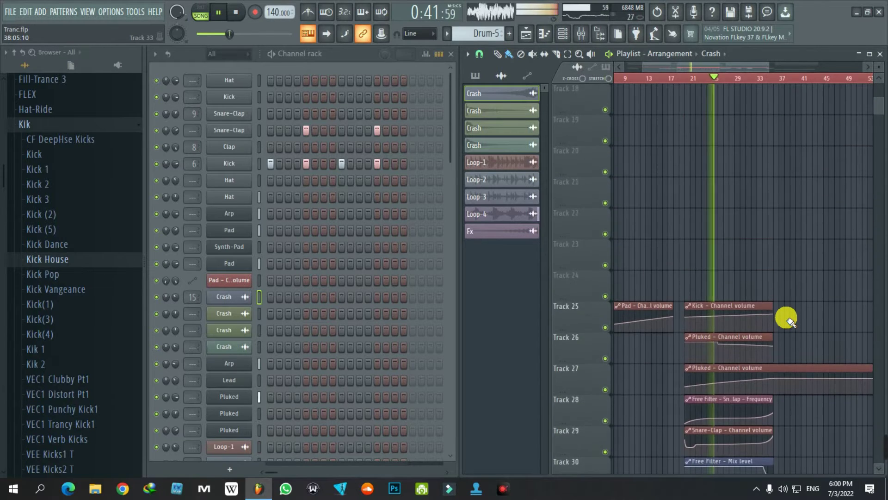
pyautogui.scroll(15, 786, 319)
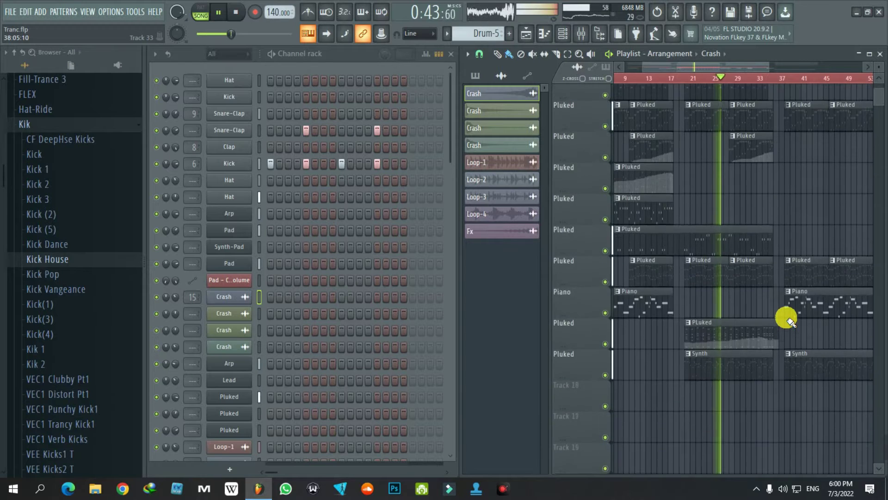
# Review the Lead, Pluked, Piano and Synth clips across the full arrangement while the song plays
pyautogui.scroll(-4, 789, 315)
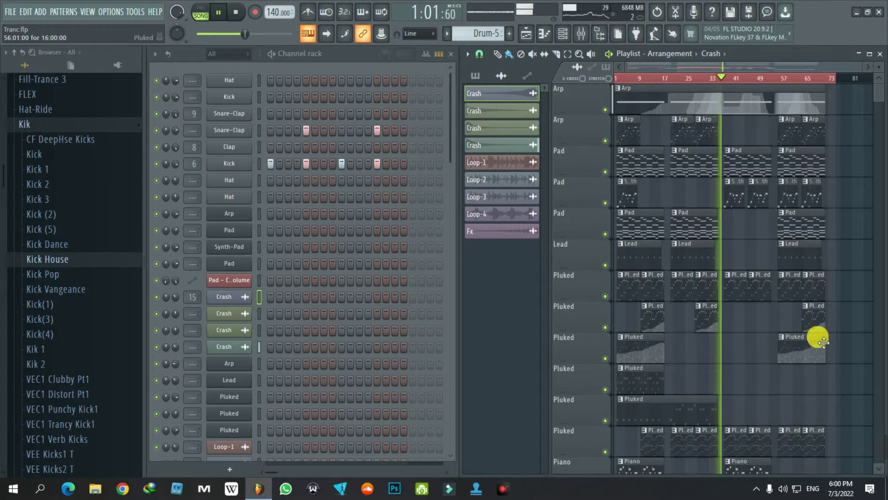
pyautogui.scroll(-5, 825, 343)
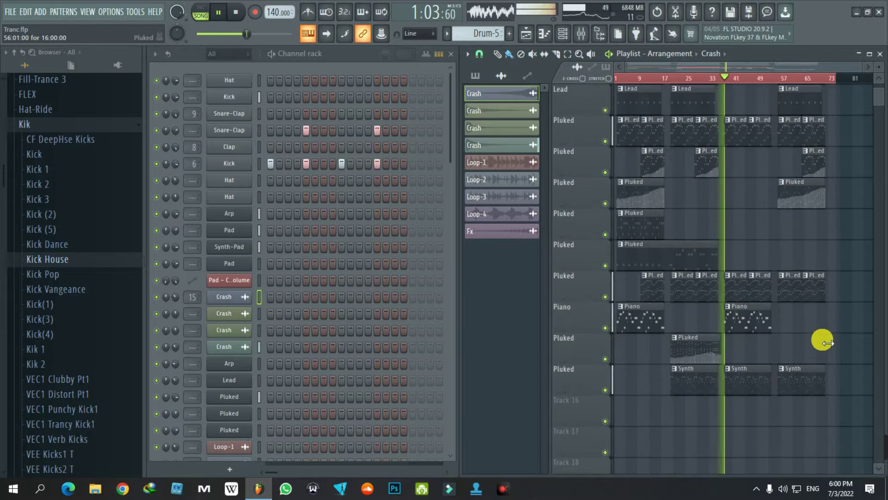
pyautogui.scroll(-3, 824, 342)
pyautogui.scroll(1, 831, 340)
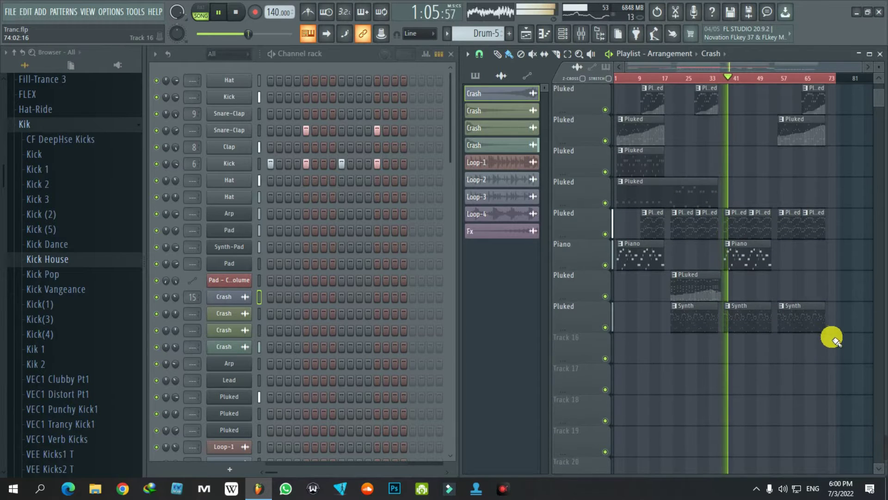
pyautogui.scroll(3, 831, 340)
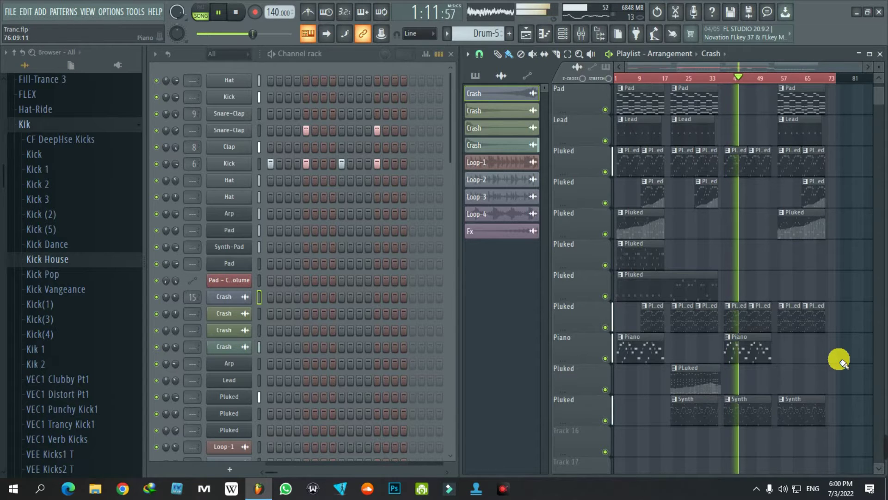
pyautogui.scroll(2, 840, 360)
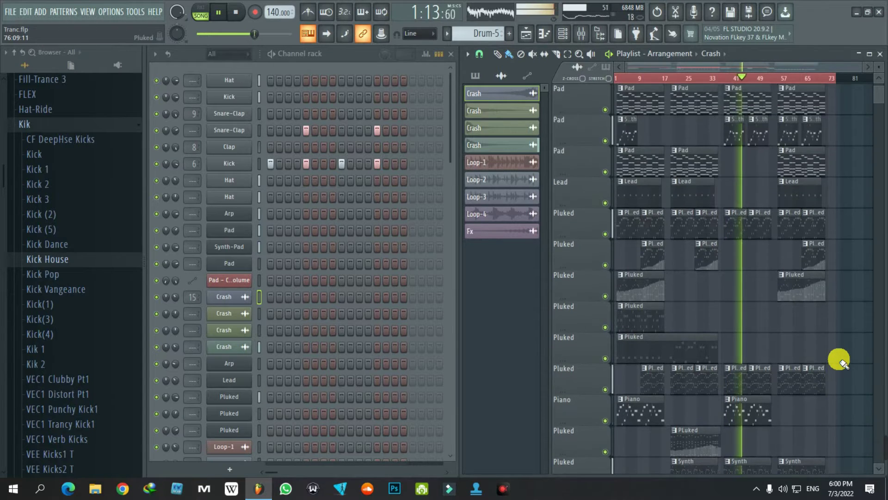
# Check the loop and drum tracks in the song's final section, and stop playback at the end of the arrangement
pyautogui.scroll(-2, 840, 360)
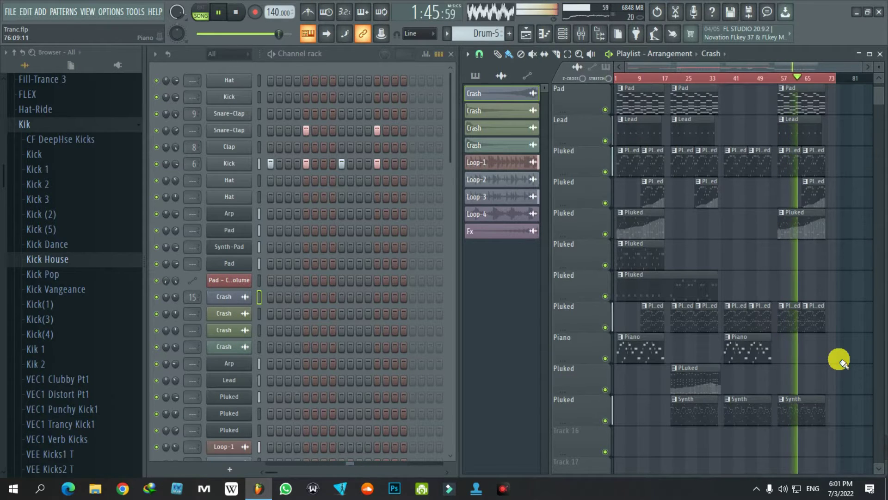
pyautogui.scroll(-10, 839, 360)
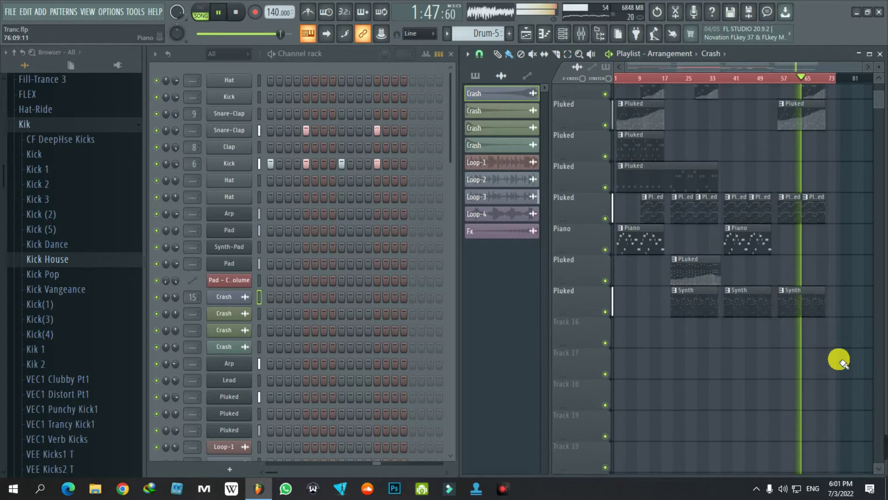
pyautogui.scroll(-12, 840, 361)
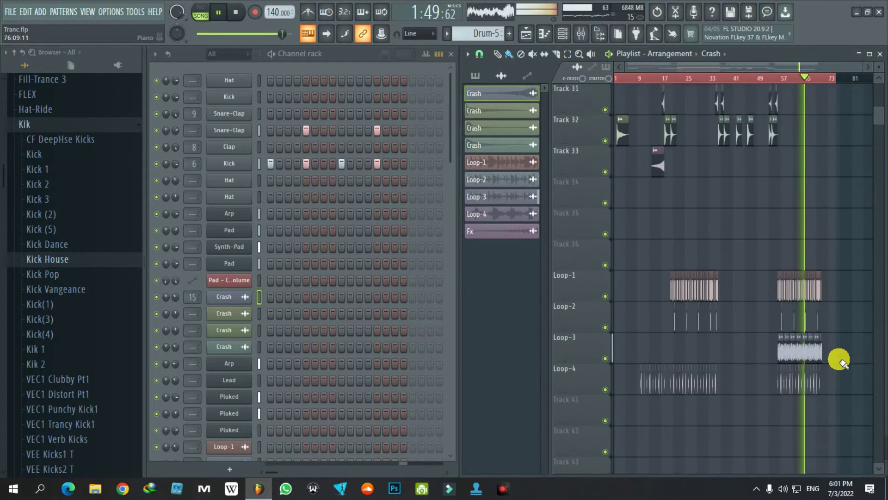
pyautogui.scroll(10, 840, 361)
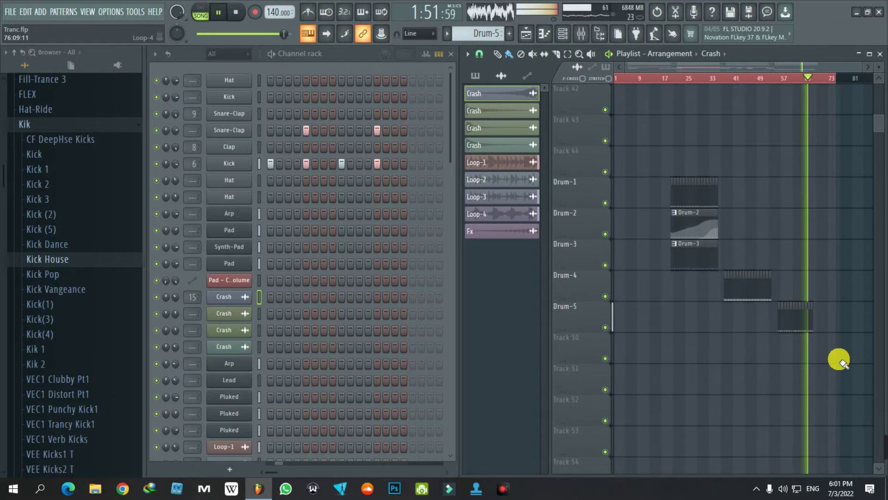
pyautogui.scroll(12, 840, 360)
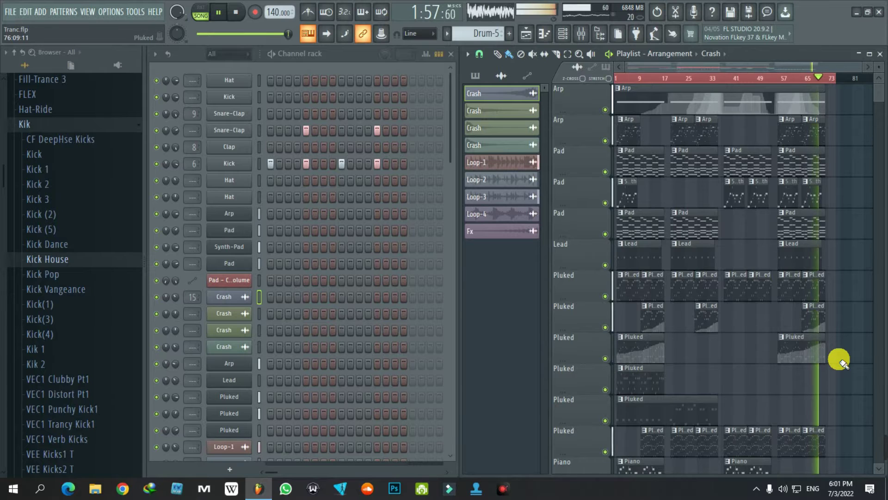
pyautogui.scroll(-2, 839, 361)
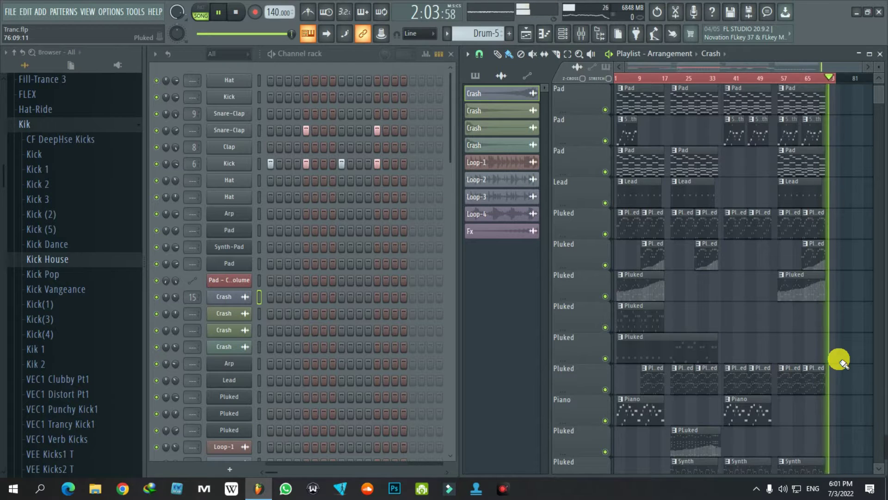
pyautogui.press('space')
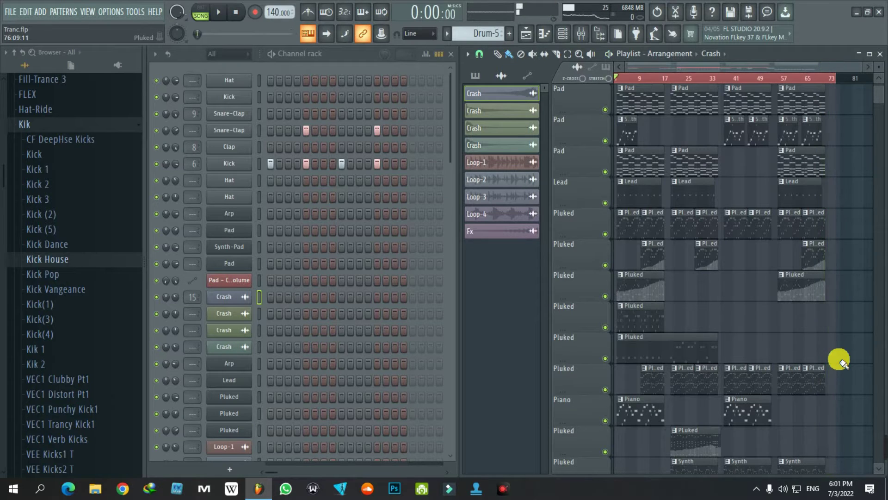
pyautogui.scroll(2, 629, 109)
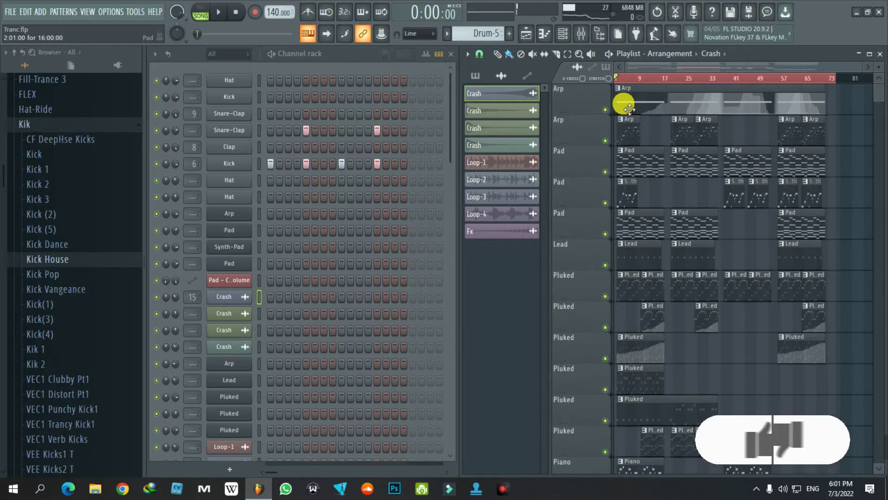
# Select the long Arp pattern on the first playlist track, show its Avenger instrument and play the pattern on its own
pyautogui.click(622, 102)
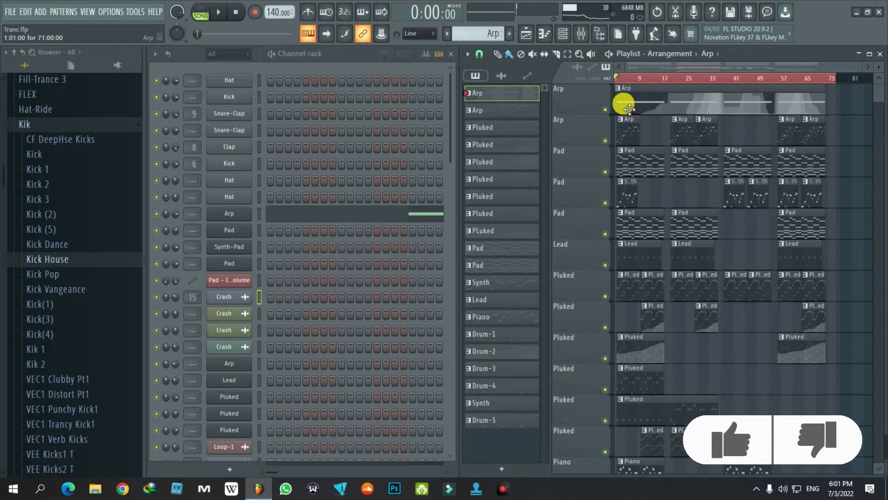
pyautogui.click(224, 218)
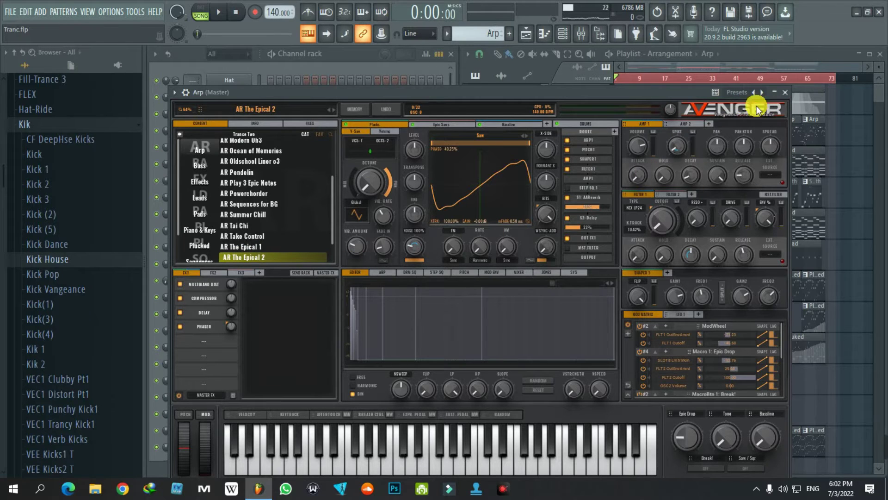
pyautogui.click(201, 10)
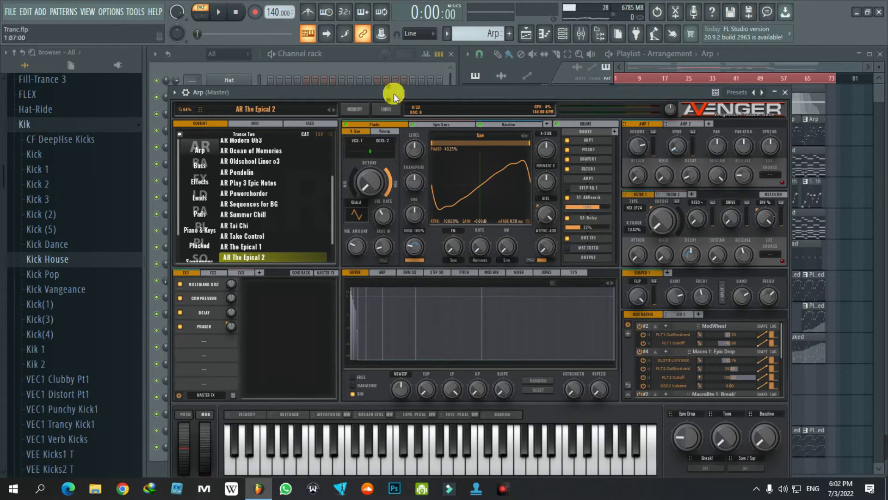
pyautogui.press('space')
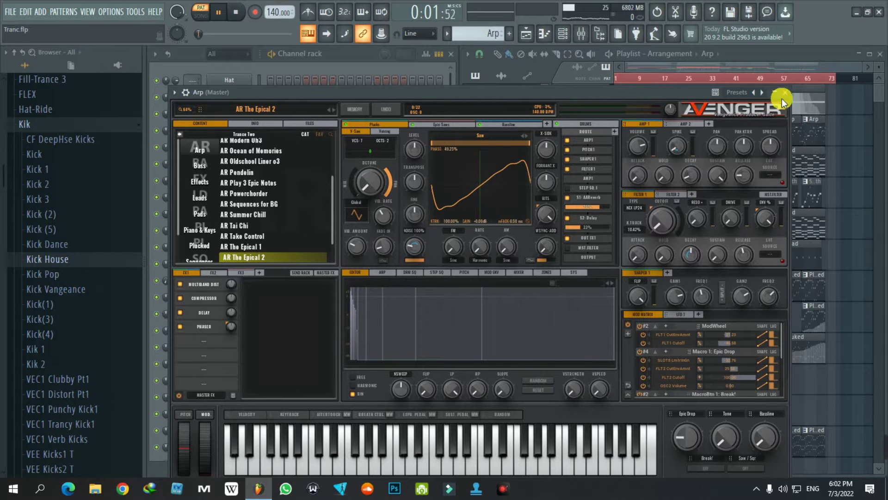
# Inspect the Arp pattern's notes in the piano roll across its full length, selecting all of the G4 notes
pyautogui.click(782, 98)
pyautogui.click(373, 213)
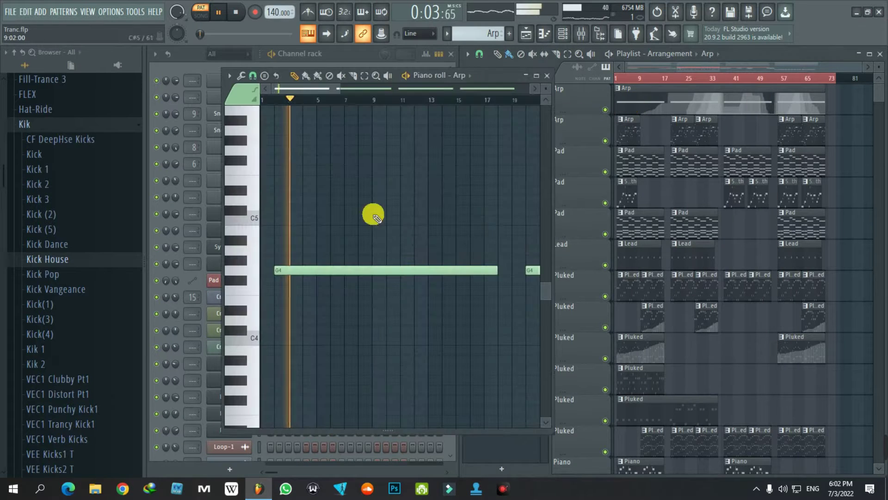
pyautogui.scroll(-6, 406, 268)
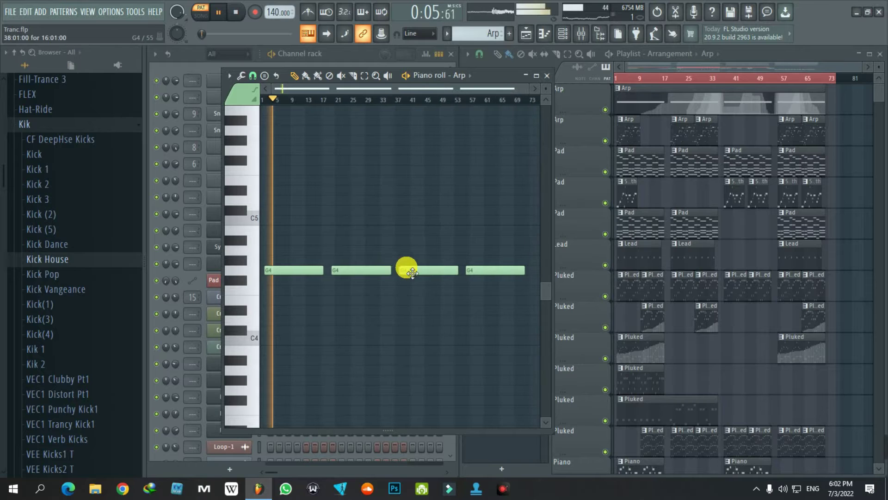
pyautogui.moveTo(480, 218); pyautogui.dragTo(260, 363)
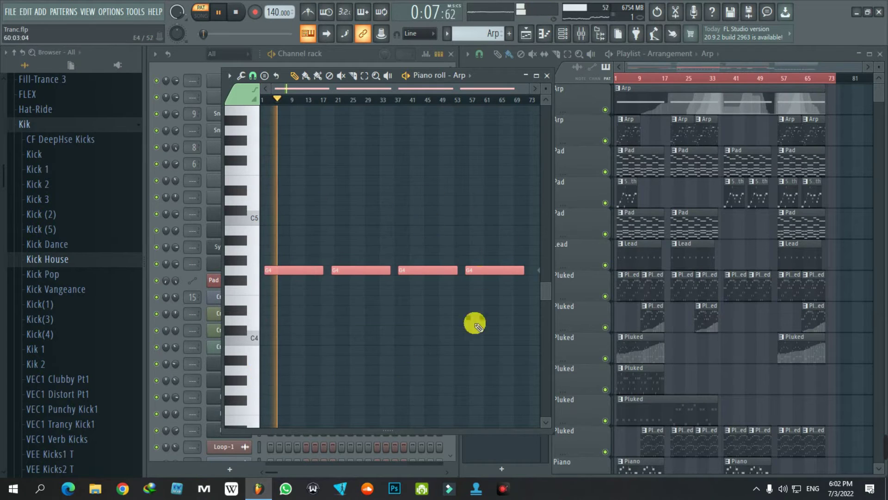
pyautogui.click(547, 75)
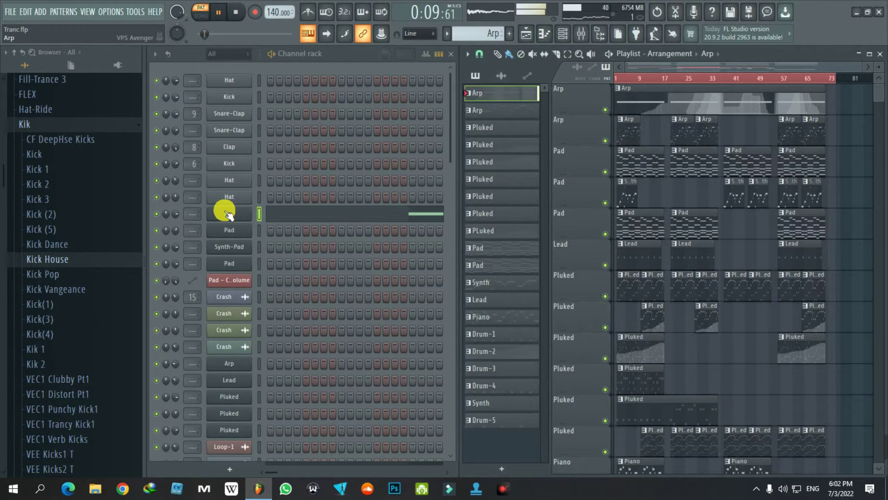
# Review the Arp channel's Avenger instrument during playback, stop the pattern and close the instrument
pyautogui.click(228, 214)
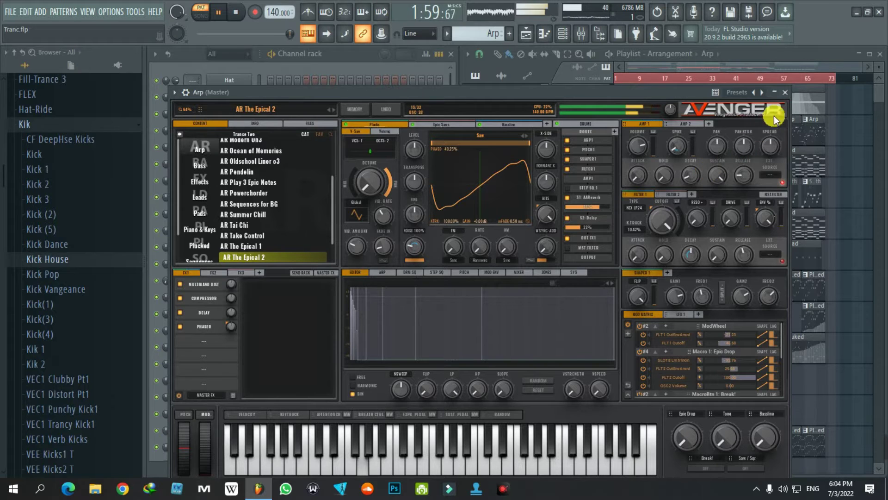
pyautogui.press('space')
pyautogui.click(786, 94)
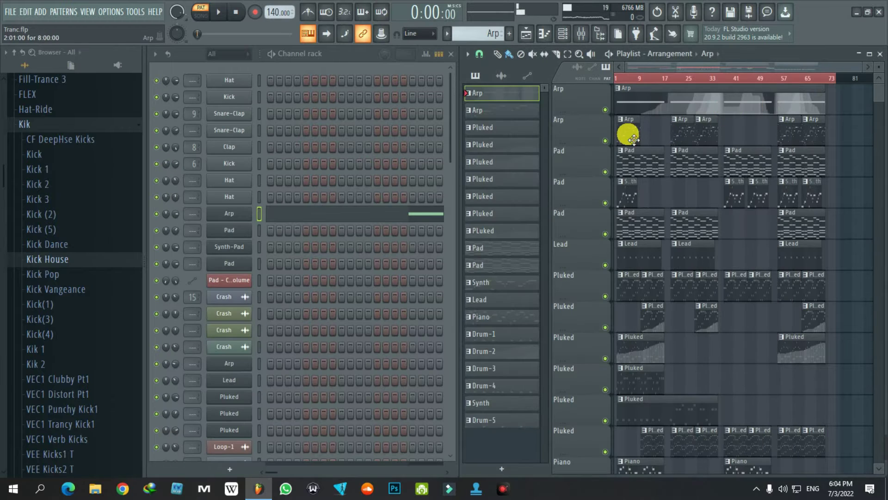
# Select the Arp pattern on the second playlist track, review its Avenger instrument's preset and close the instrument
pyautogui.scroll(3, 606, 148)
pyautogui.scroll(2, 610, 145)
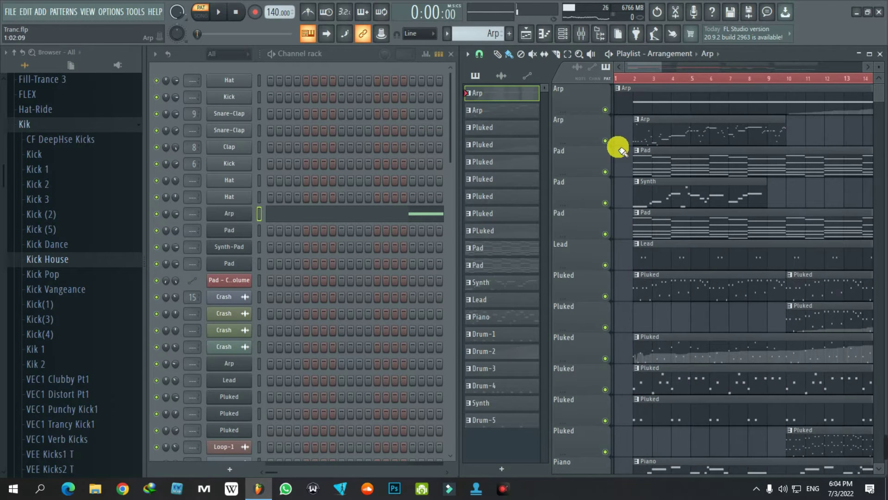
pyautogui.click(653, 123)
pyautogui.click(217, 363)
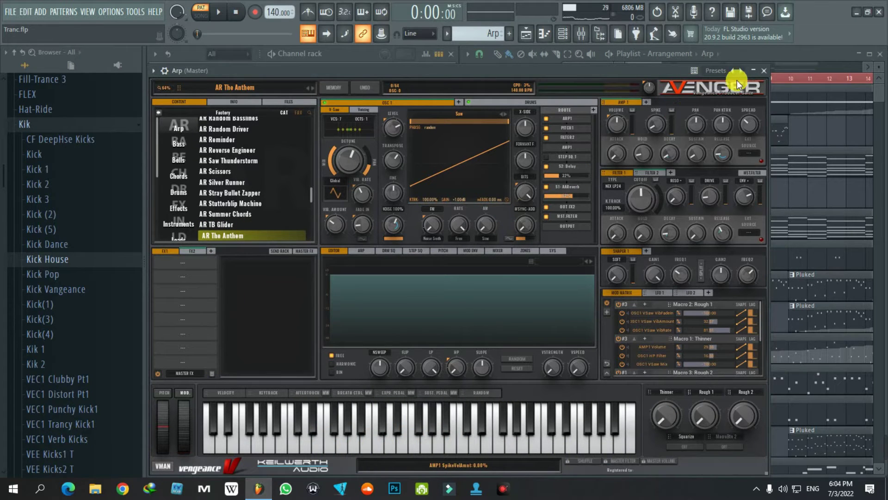
pyautogui.click(765, 74)
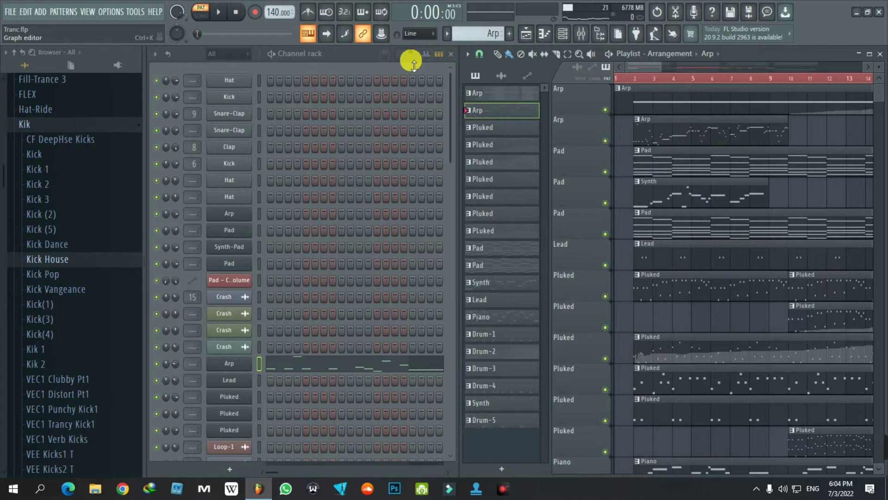
# Inspect the second Arp pattern's notes in the piano roll while playing the pattern, and stop playback and close the piano roll
pyautogui.click(306, 364)
pyautogui.scroll(10, 234, 188)
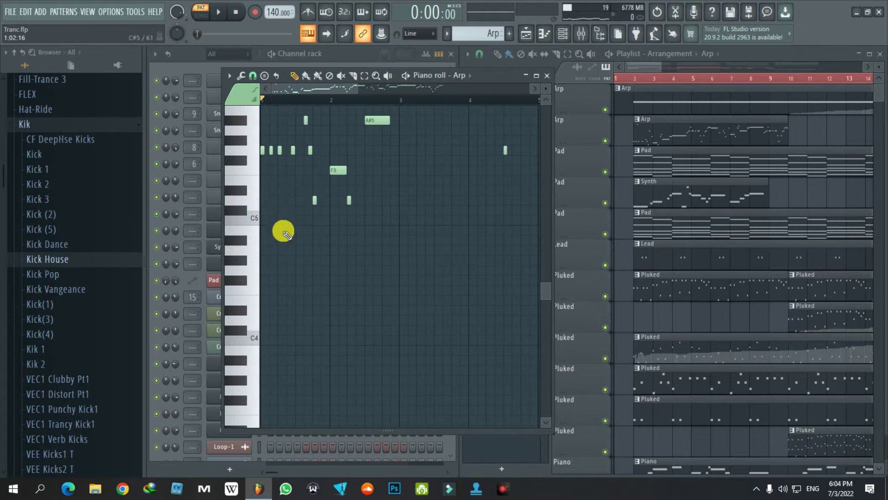
pyautogui.scroll(5, 323, 277)
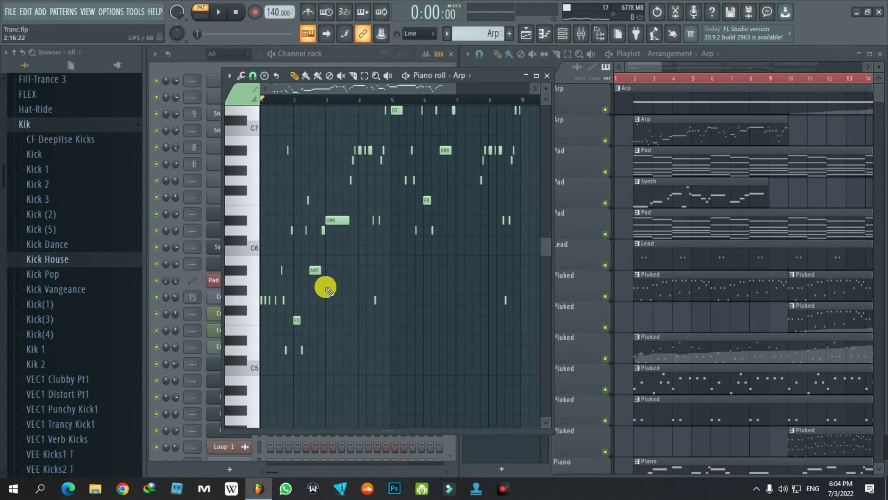
pyautogui.scroll(2, 326, 287)
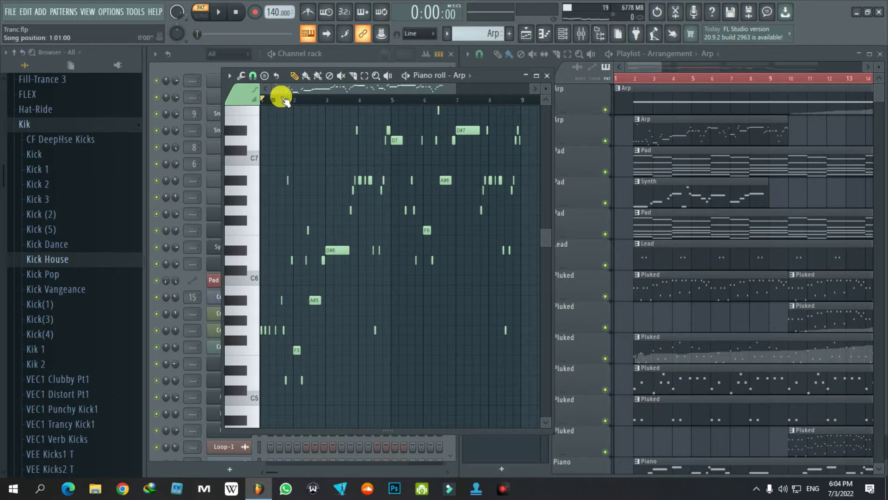
pyautogui.press('space')
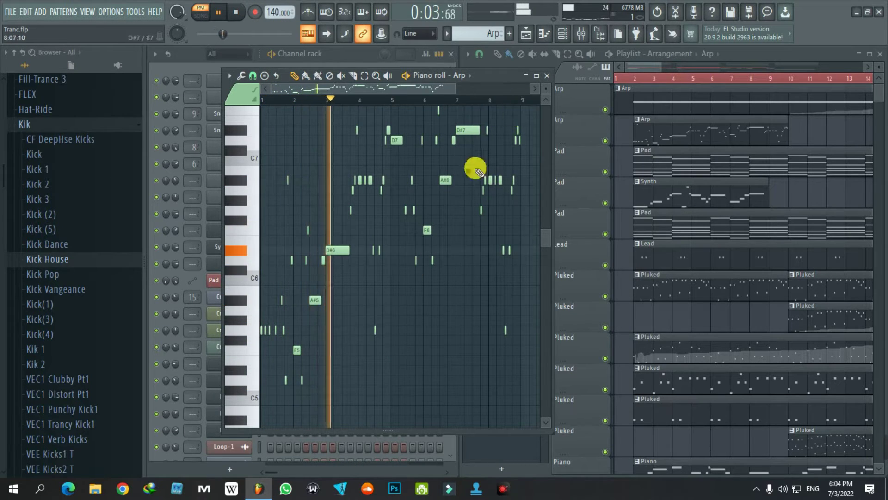
pyautogui.scroll(4, 433, 204)
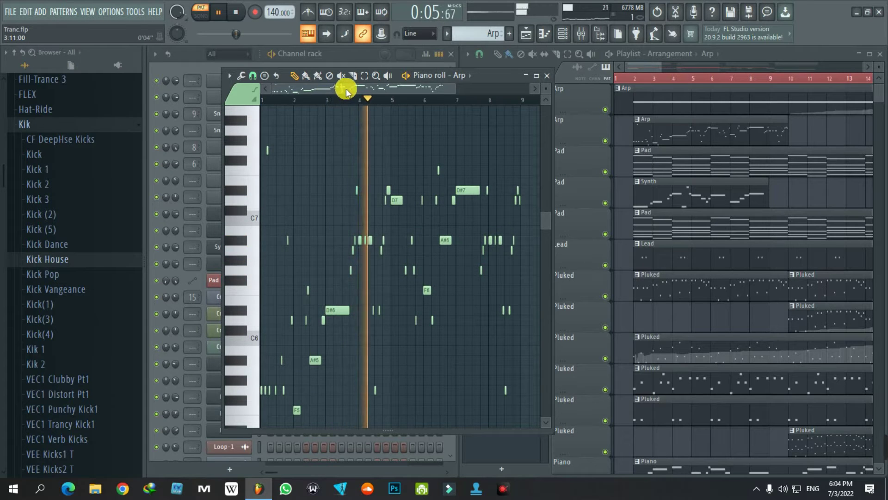
pyautogui.moveTo(346, 88)
pyautogui.mouseDown()
pyautogui.moveTo(479, 79)
pyautogui.moveTo(337, 80)
pyautogui.mouseUp()
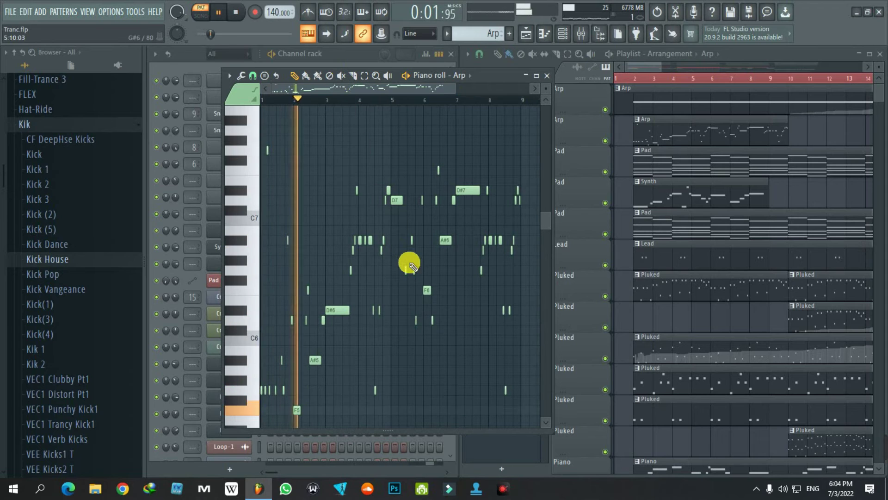
pyautogui.scroll(-1, 415, 281)
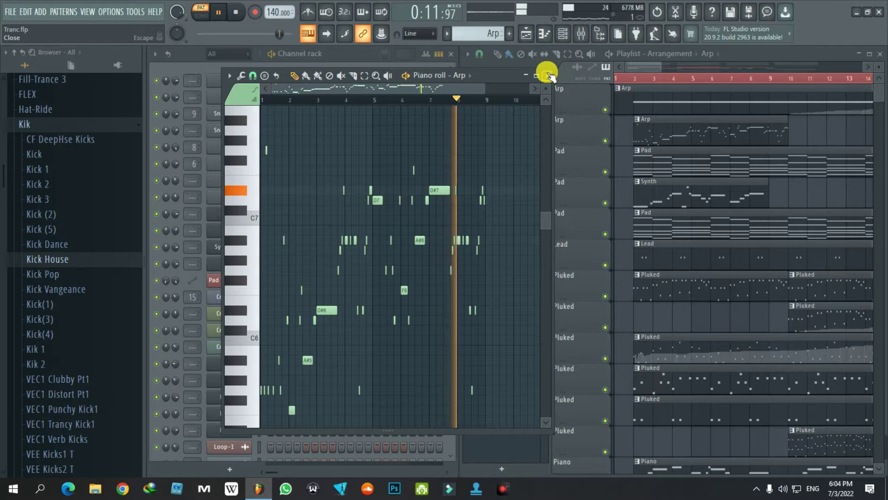
pyautogui.press('space')
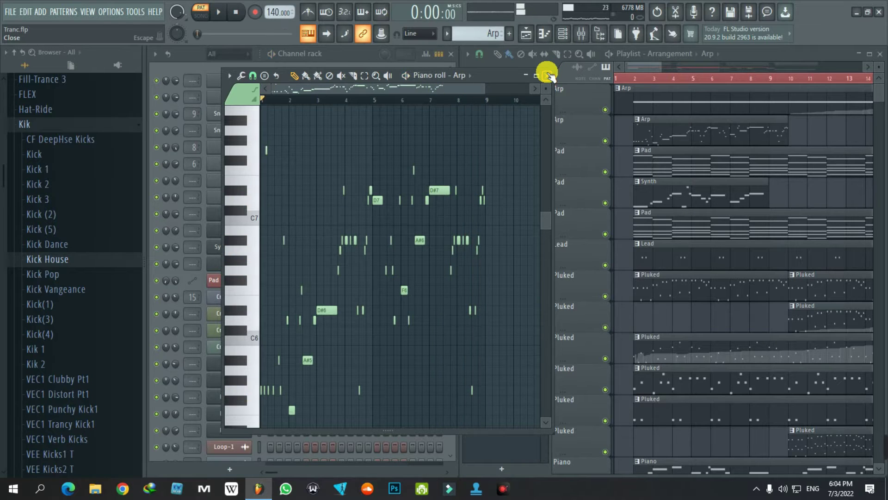
pyautogui.click(550, 75)
# Select the Pad pattern on the third playlist track and review its Nexus preset in the librarian, closing the instrument when done
pyautogui.click(564, 221)
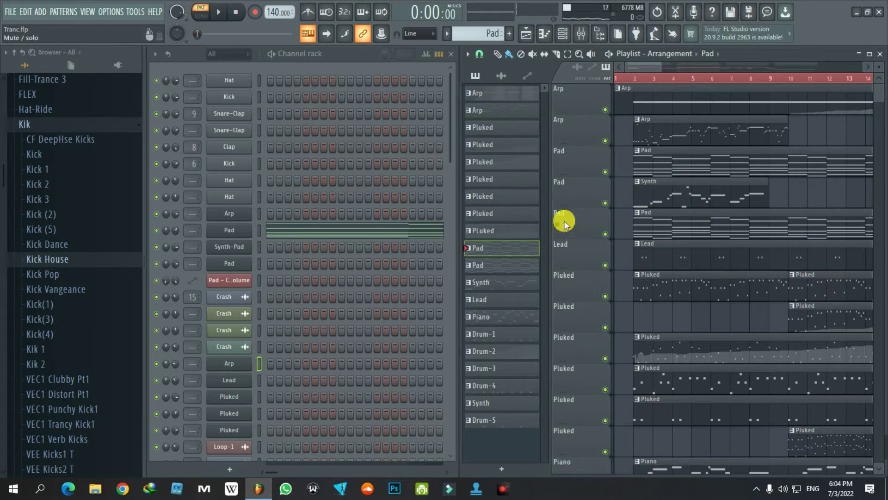
pyautogui.click(229, 234)
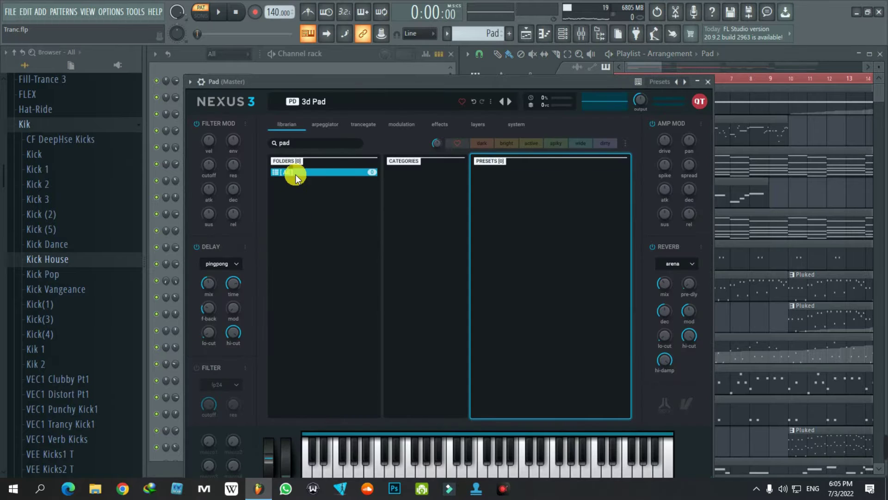
pyautogui.doubleClick(297, 143)
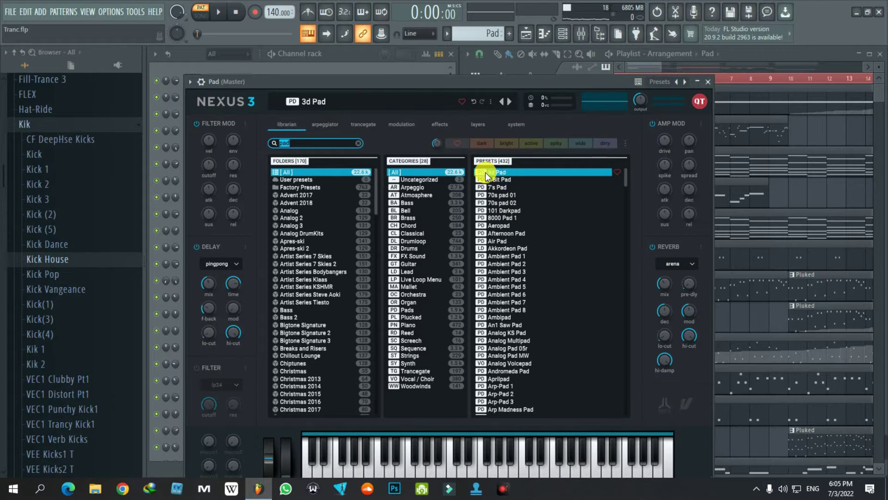
pyautogui.click(711, 82)
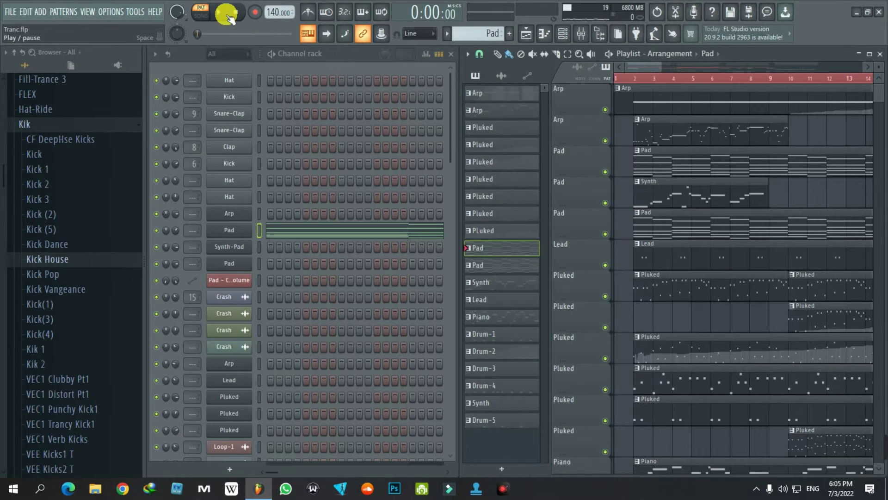
# Play the first Pad pattern and examine its chords in the piano roll through to the end, closing it after stopping
pyautogui.click(312, 232)
pyautogui.scroll(-4, 360, 279)
pyautogui.press('space')
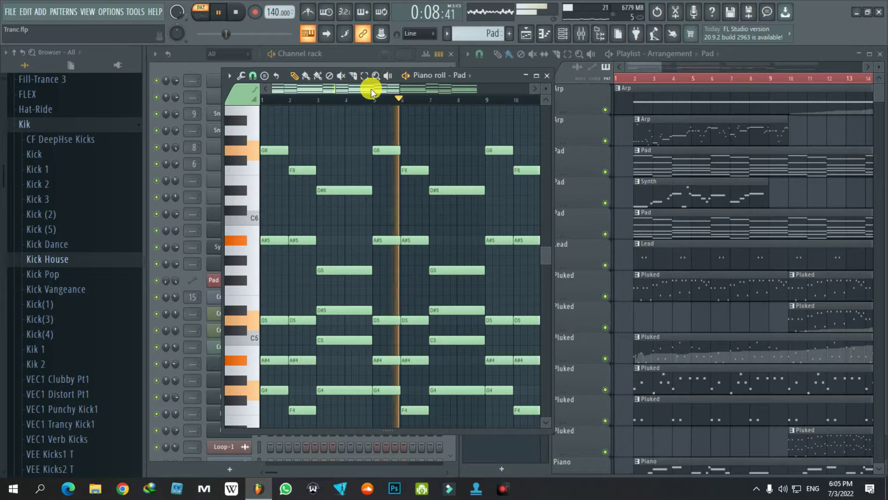
pyautogui.moveTo(375, 88); pyautogui.dragTo(480, 91)
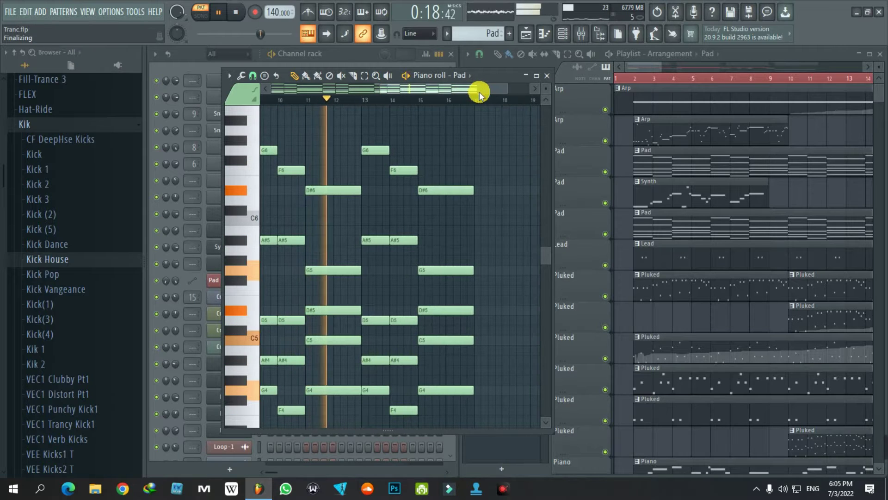
pyautogui.press('space')
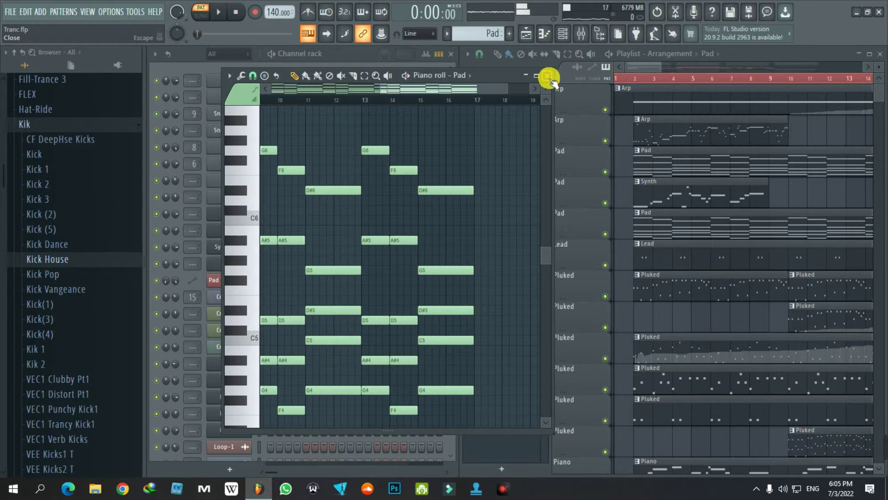
pyautogui.click(549, 77)
# Select the Synth pattern on the fourth playlist track and review the Synth-Pad channel's Nexus preset, closing the instrument when done
pyautogui.click(680, 198)
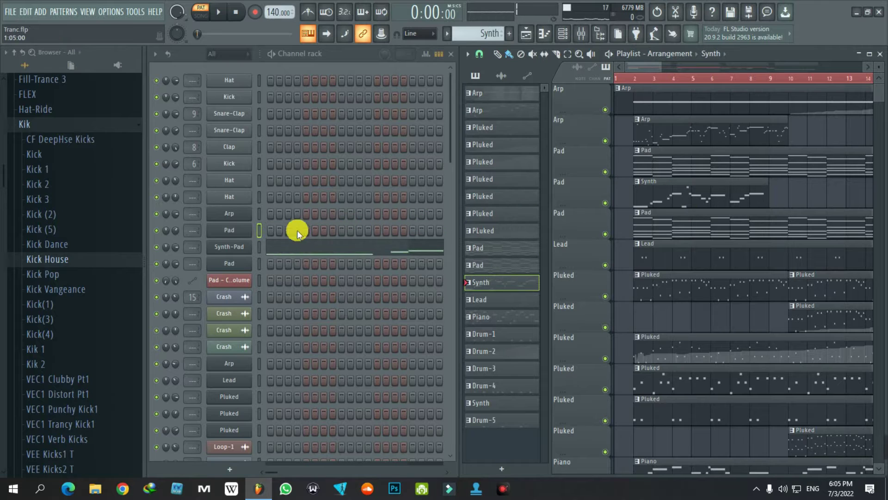
pyautogui.click(234, 248)
pyautogui.click(285, 157)
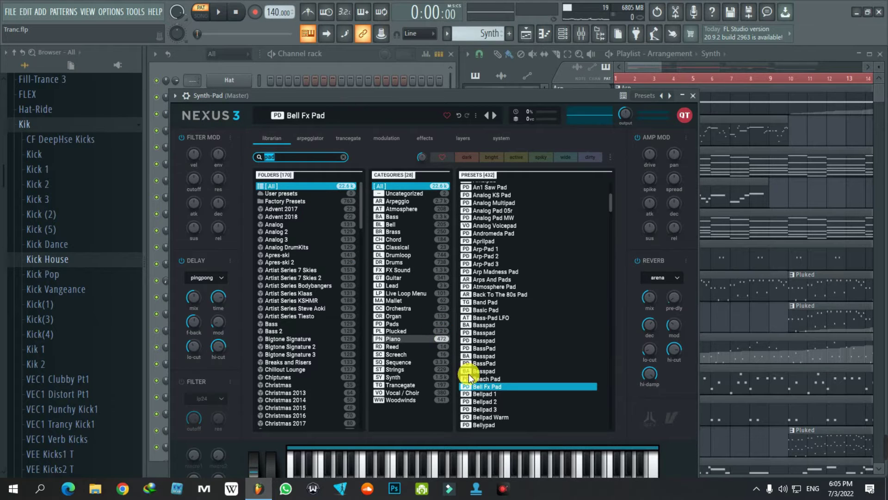
pyautogui.click(693, 95)
# Play the Synth pattern while examining its melody in the Synth-Pad piano roll, and close it after stopping
pyautogui.click(323, 244)
pyautogui.press('space')
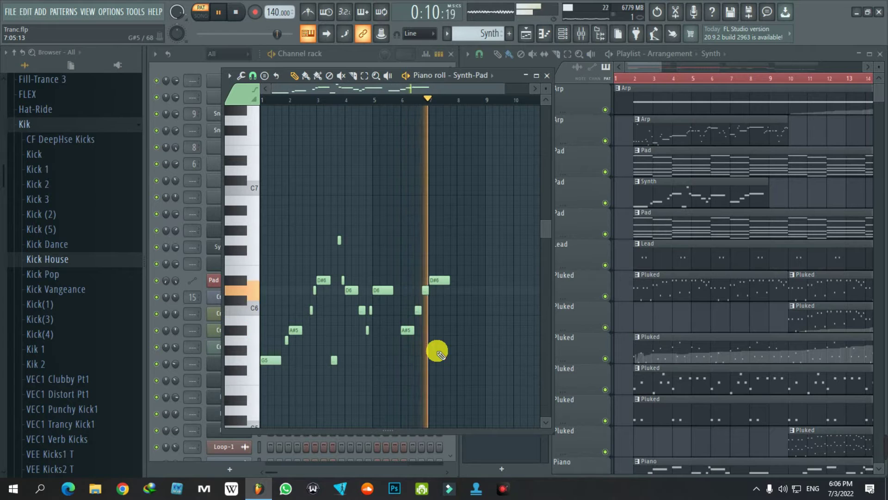
pyautogui.press('space')
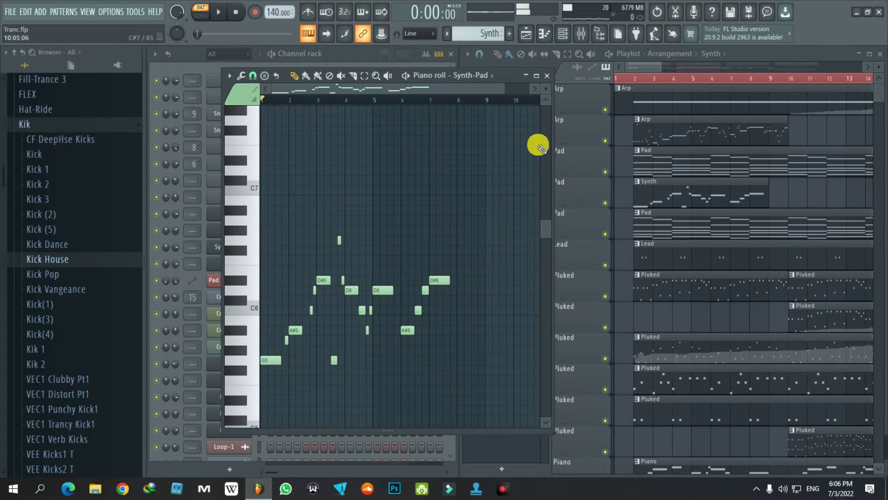
pyautogui.click(549, 75)
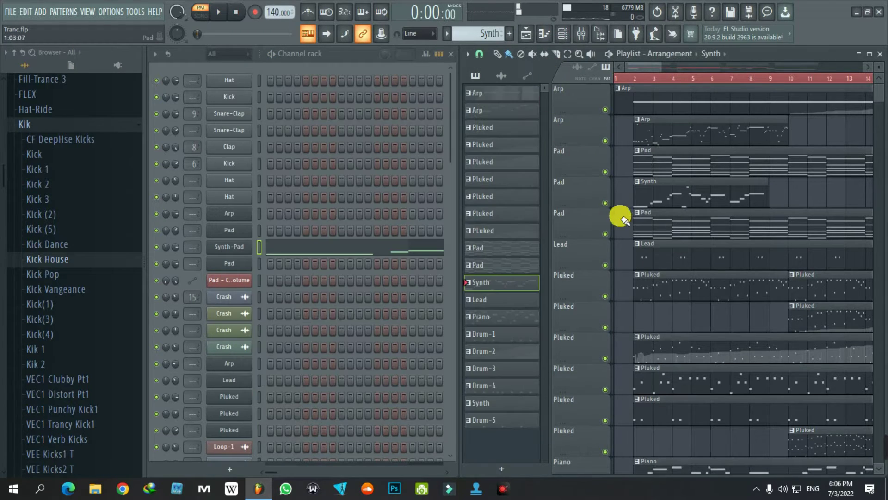
# Select the Pad pattern on the fifth playlist track and show its Nexus preset in the librarian, closing the instrument when done
pyautogui.click(654, 231)
pyautogui.click(240, 263)
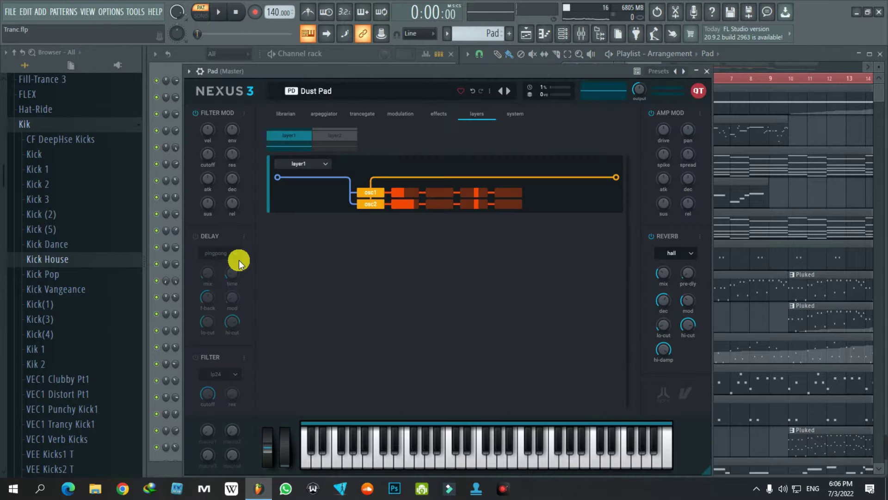
pyautogui.click(284, 111)
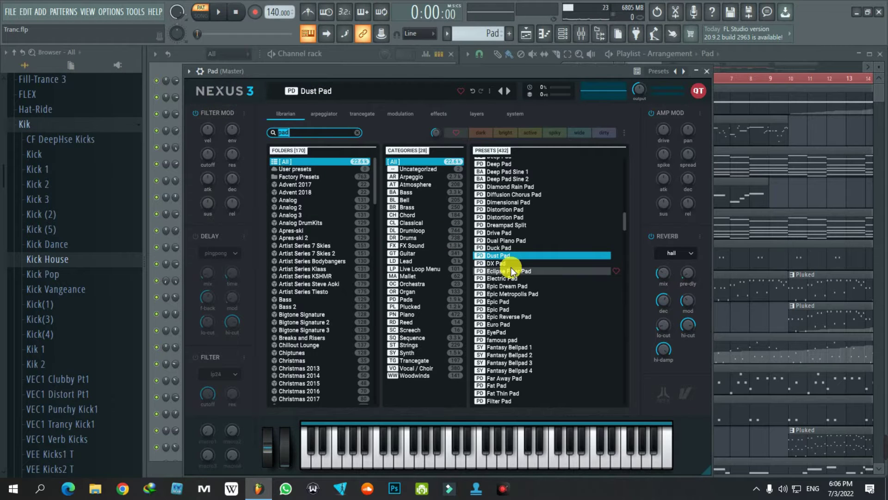
pyautogui.click(707, 74)
# Play the second Pad pattern and follow its chords in the piano roll across the full length, closing it after stopping
pyautogui.click(370, 254)
pyautogui.press('space')
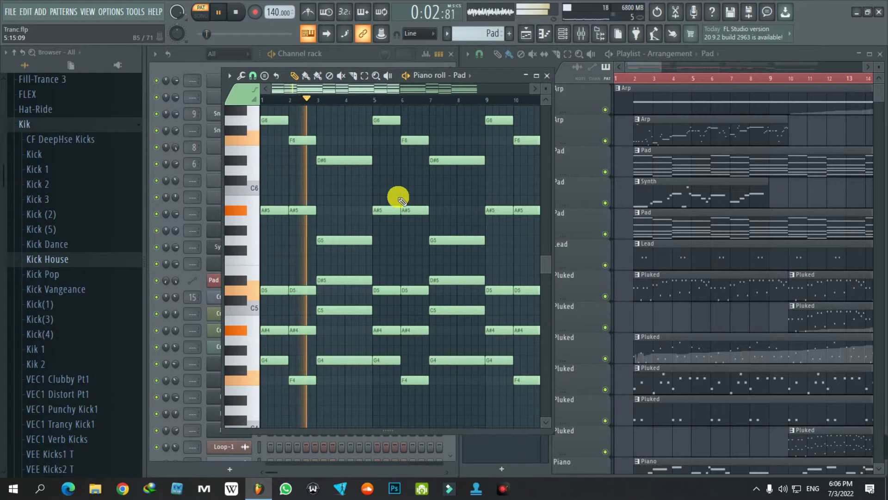
pyautogui.moveTo(339, 88); pyautogui.dragTo(371, 87)
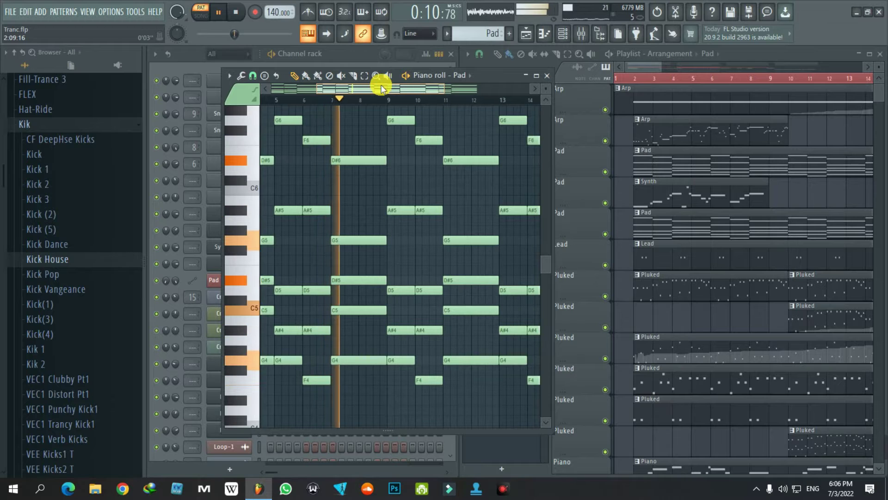
pyautogui.moveTo(381, 87); pyautogui.dragTo(446, 82)
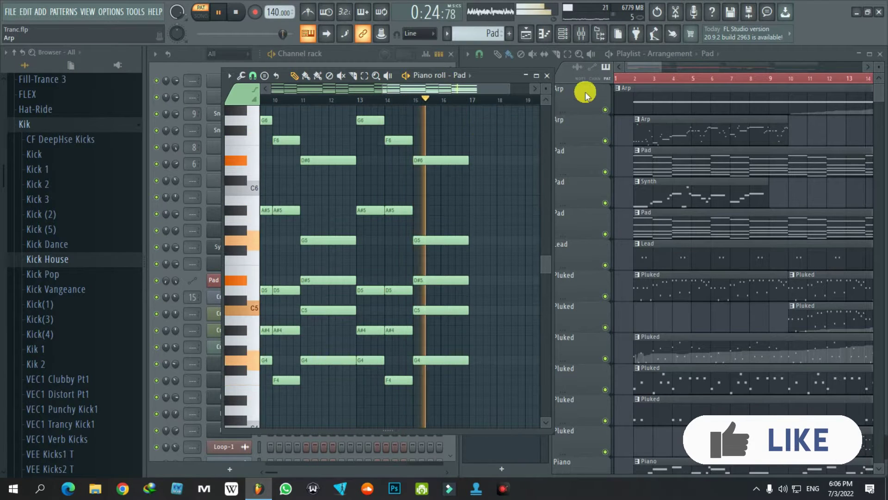
pyautogui.press('space')
pyautogui.click(546, 76)
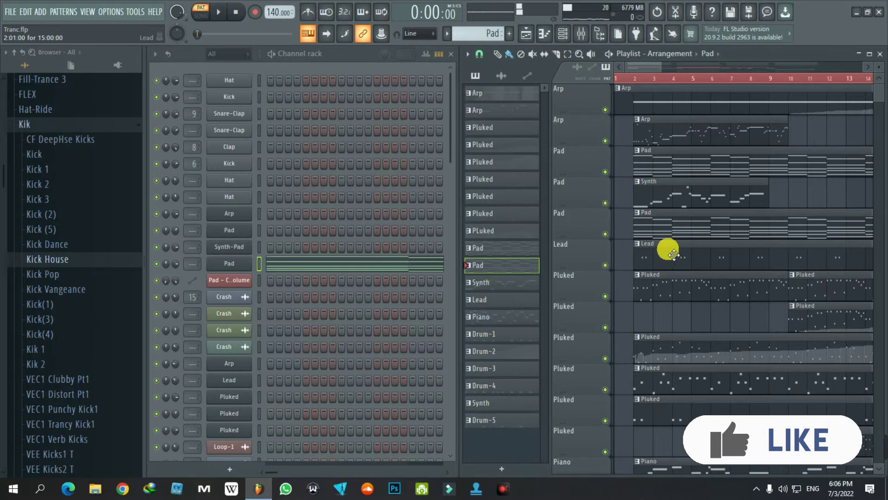
# Select the Lead pattern in the playlist and point out its preset in the Avenger instrument, closing the instrument when done
pyautogui.click(676, 256)
pyautogui.click(230, 380)
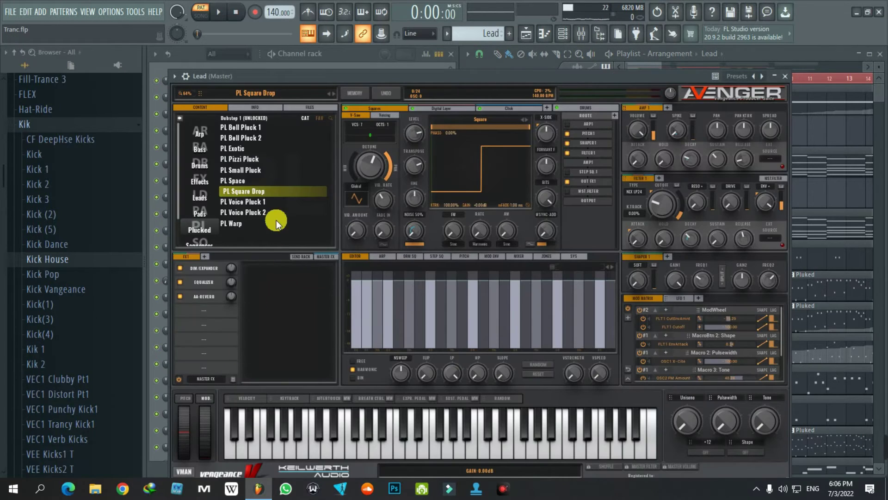
pyautogui.click(235, 193)
pyautogui.click(787, 77)
# Play the Lead pattern and examine all of its notes in the piano roll, closing it after stopping
pyautogui.click(325, 382)
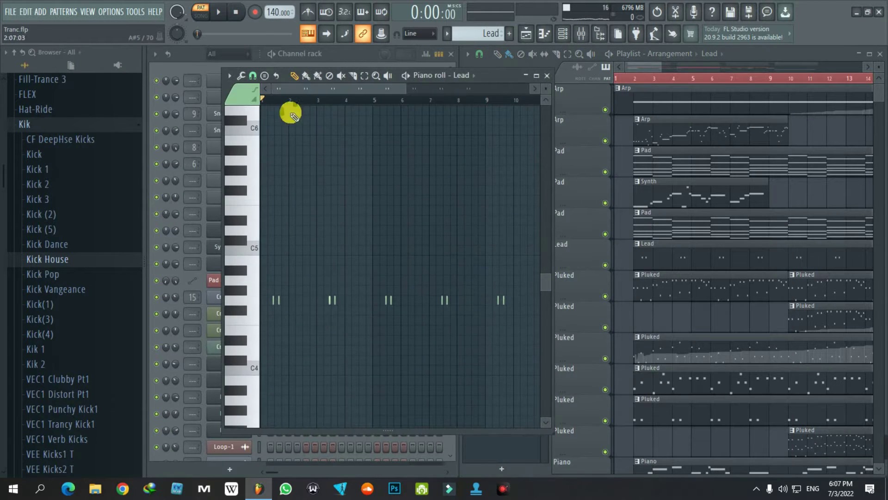
pyautogui.click(218, 12)
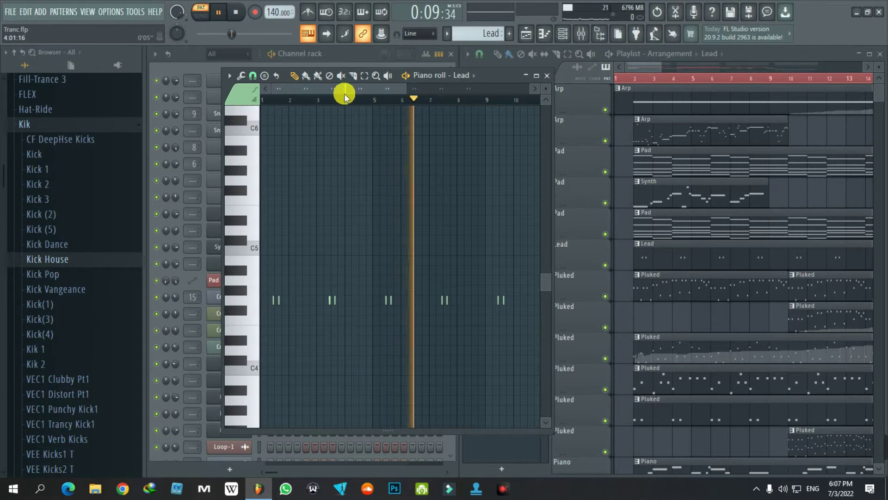
pyautogui.moveTo(344, 93); pyautogui.dragTo(323, 89)
pyautogui.scroll(-3, 388, 232)
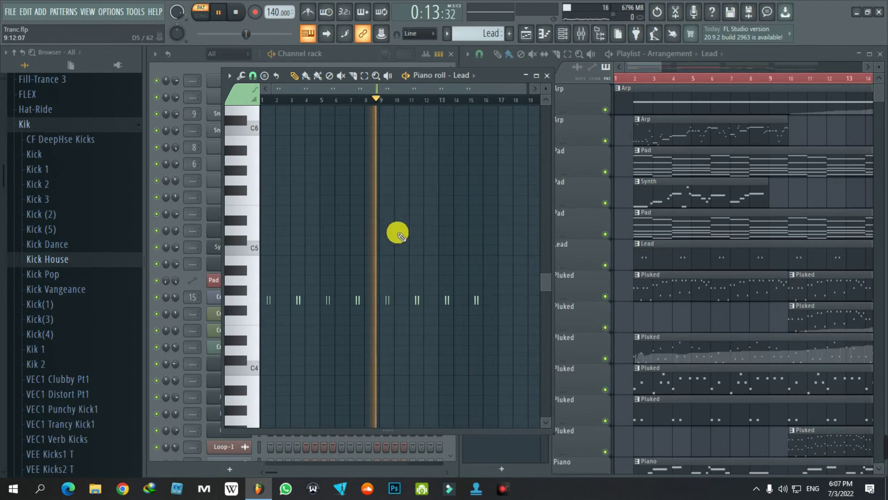
pyautogui.press('space')
pyautogui.click(548, 76)
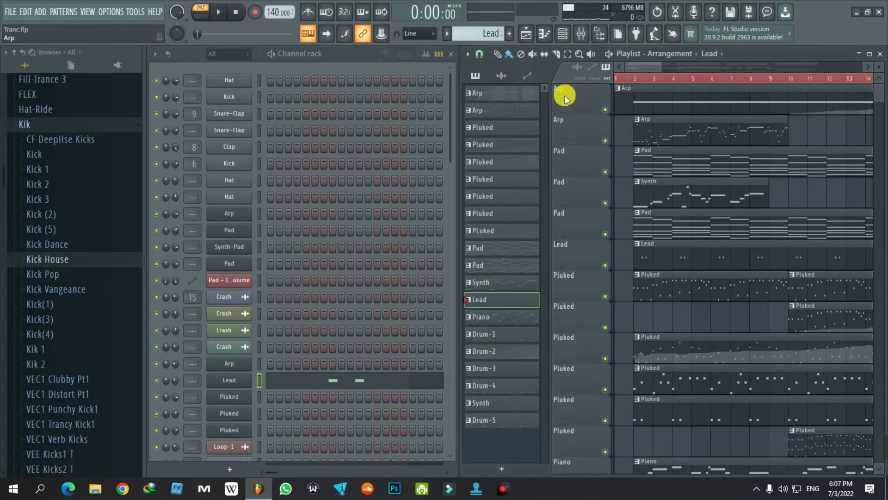
# Select the Pluked pattern on the seventh playlist track and show its Avenger preset, closing the instrument when done
pyautogui.click(688, 300)
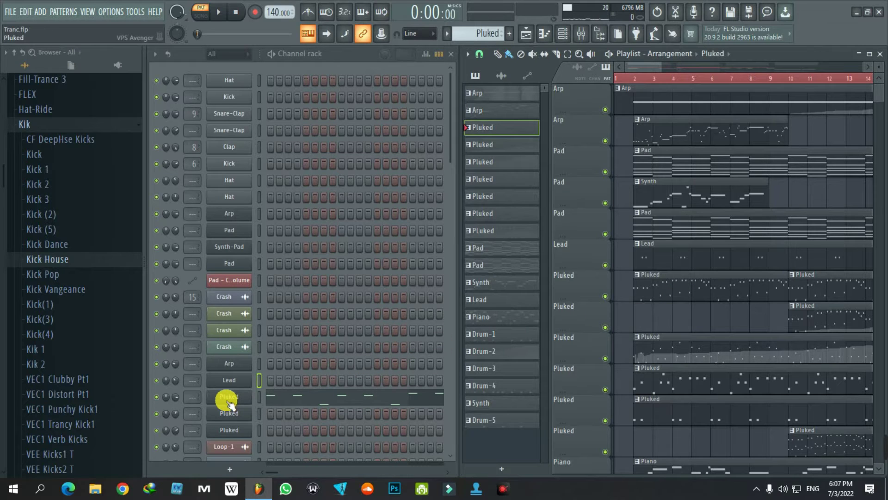
pyautogui.click(226, 401)
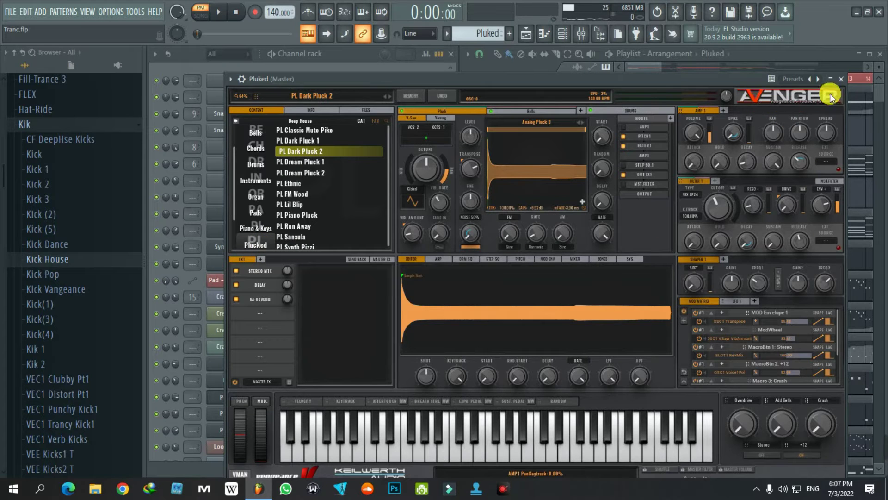
pyautogui.click(841, 81)
# Play the seventh track's Pluked pattern and follow its notes in the piano roll to the end, closing it after stopping
pyautogui.click(333, 387)
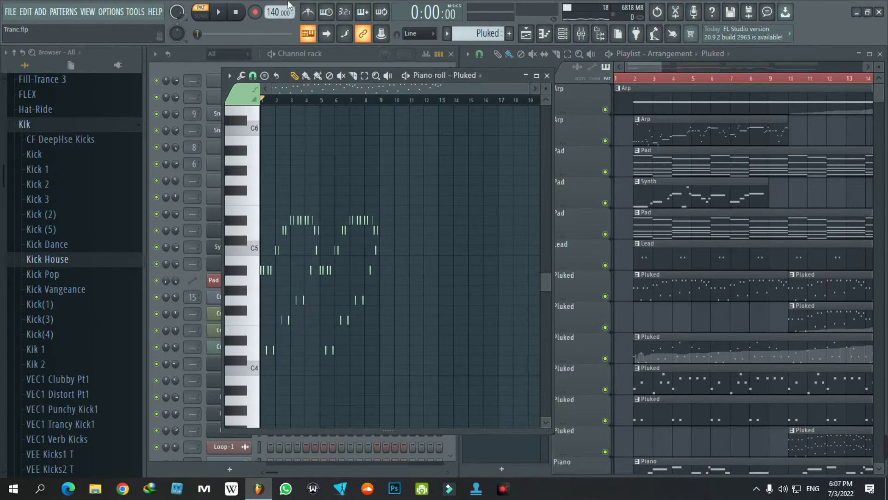
pyautogui.click(237, 14)
pyautogui.scroll(5, 248, 341)
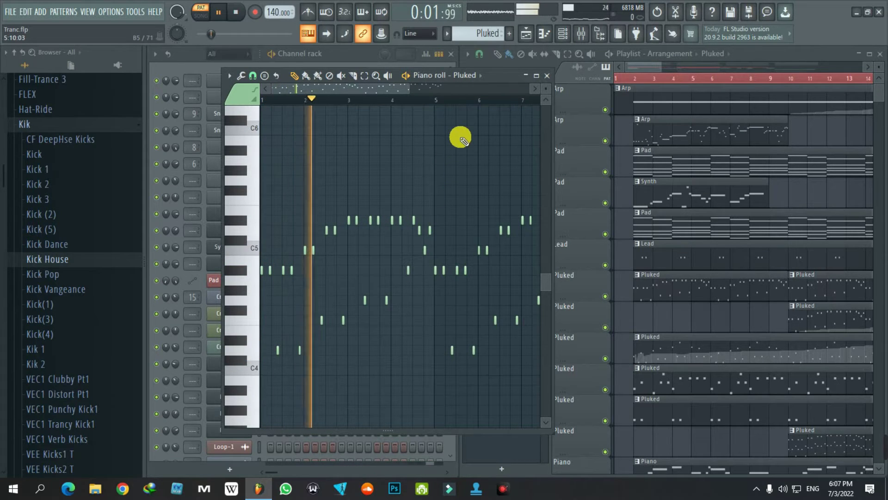
pyautogui.moveTo(342, 89); pyautogui.dragTo(297, 83)
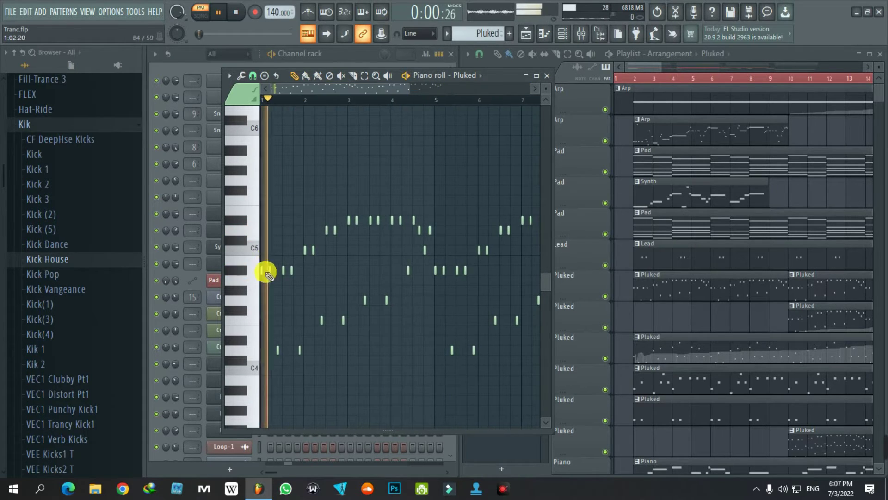
pyautogui.moveTo(365, 79); pyautogui.dragTo(438, 90)
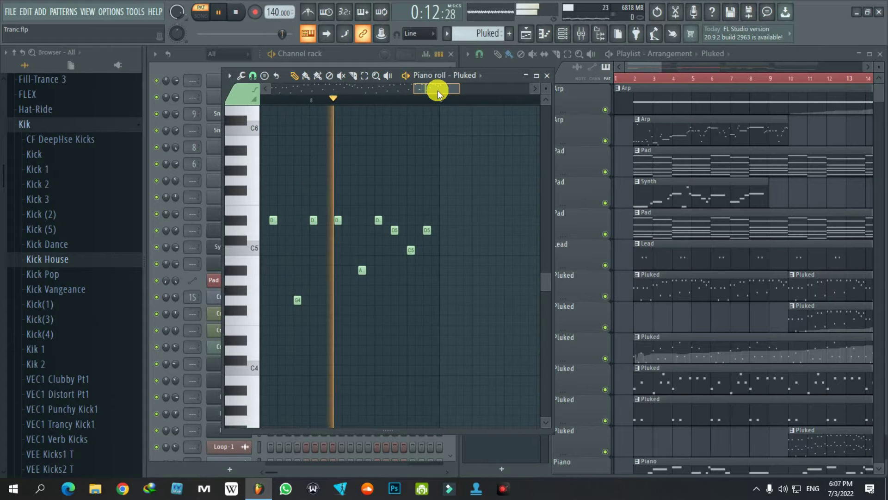
pyautogui.press('space')
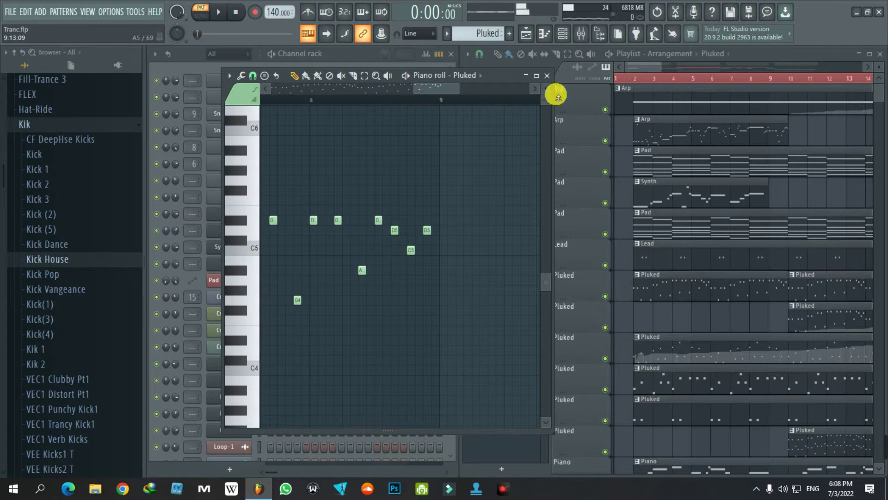
pyautogui.click(549, 75)
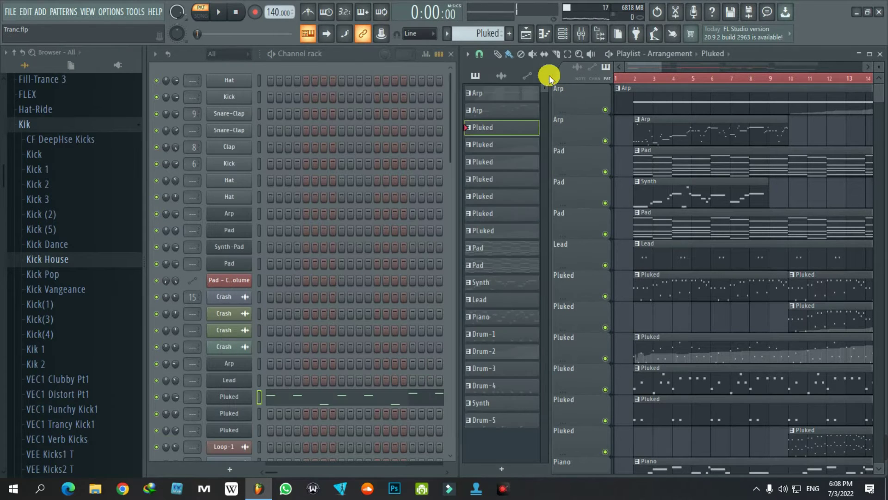
# Select the Pluked pattern on the eighth playlist track and point out its preset in Avenger, closing the instrument when done
pyautogui.click(805, 315)
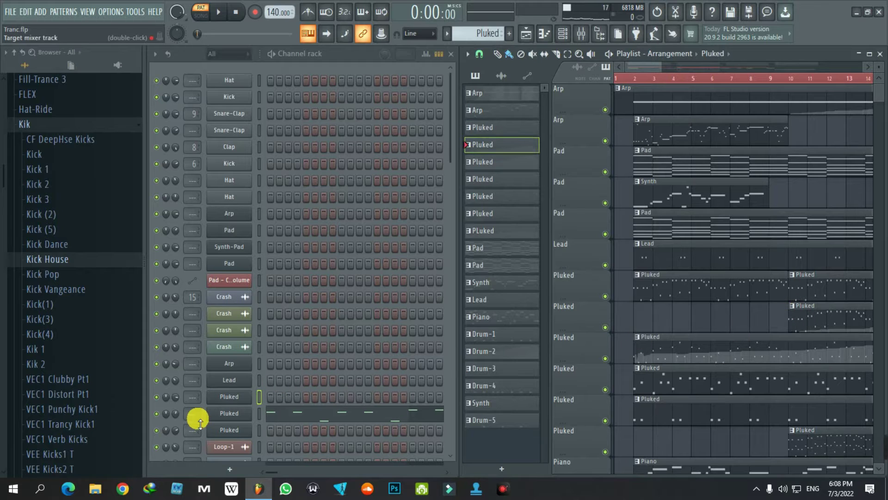
pyautogui.click(239, 410)
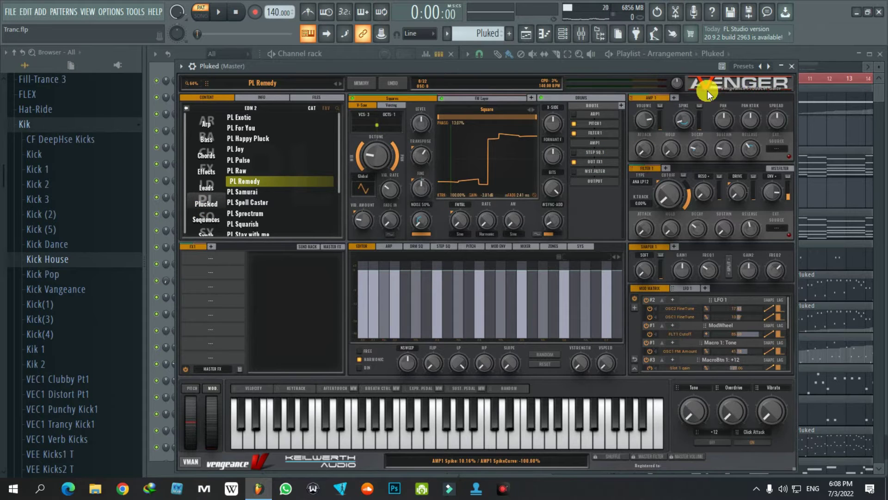
pyautogui.click(794, 68)
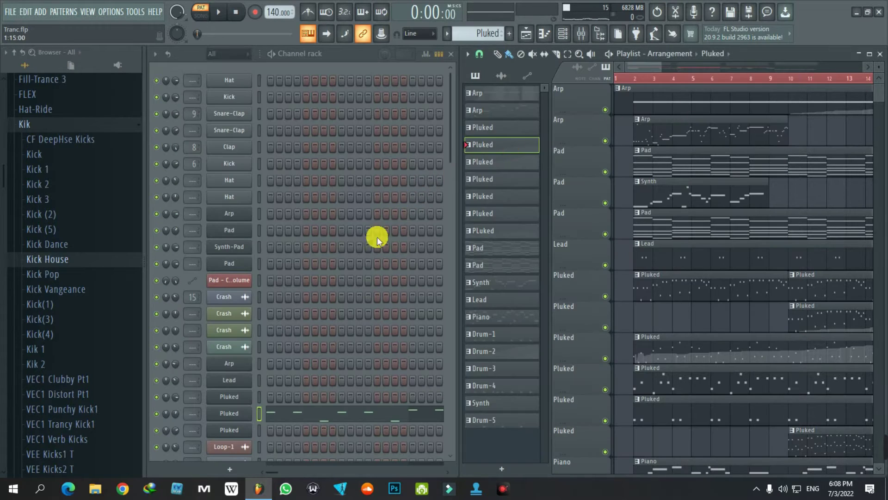
# Play the eighth track's Pluked pattern and examine its notes across the piano roll, closing it after stopping
pyautogui.click(342, 413)
pyautogui.press('space')
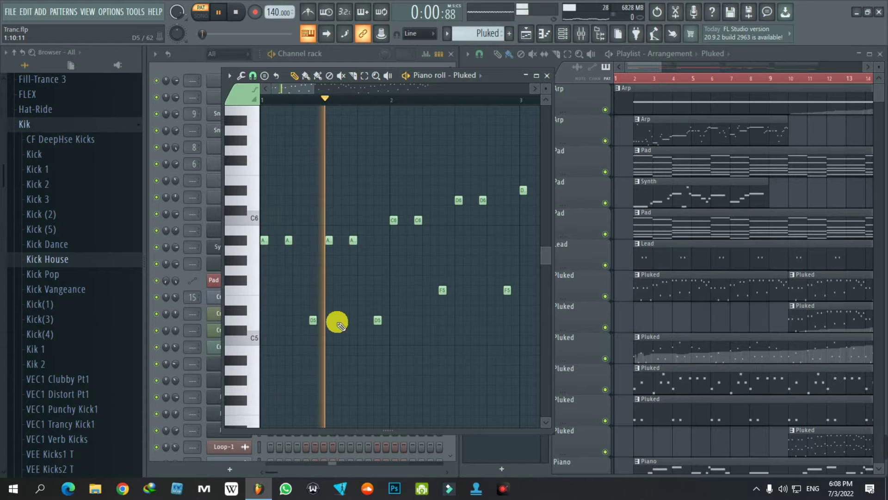
pyautogui.moveTo(294, 88); pyautogui.dragTo(439, 81)
pyautogui.press('space')
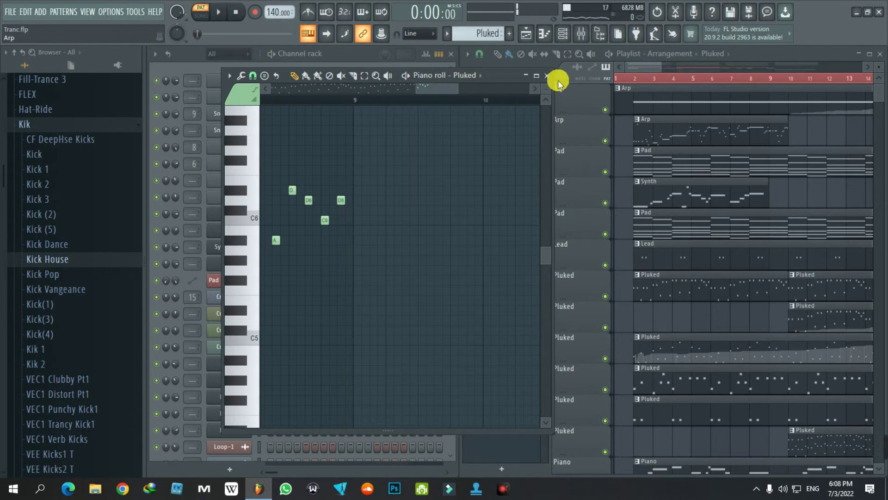
pyautogui.click(551, 77)
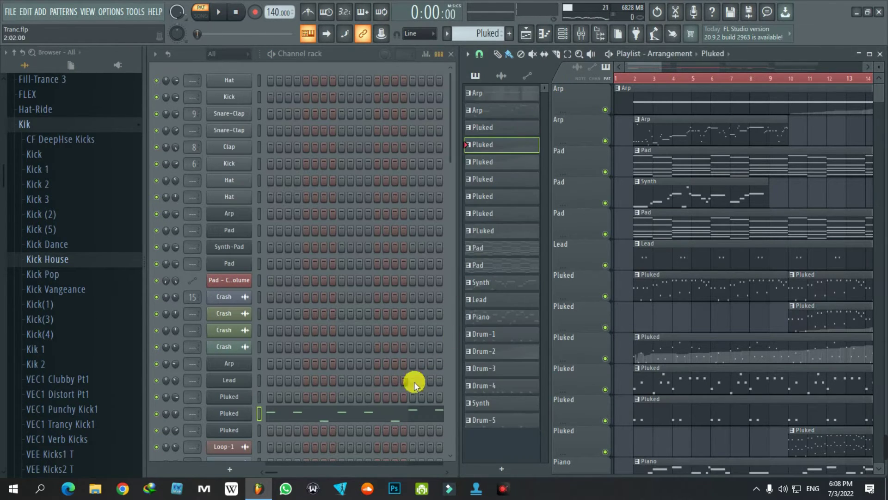
# Play the eighth track's Pluked pattern with Avenger open to watch the filter cutoff automation, closing the instrument after stopping
pyautogui.click(234, 414)
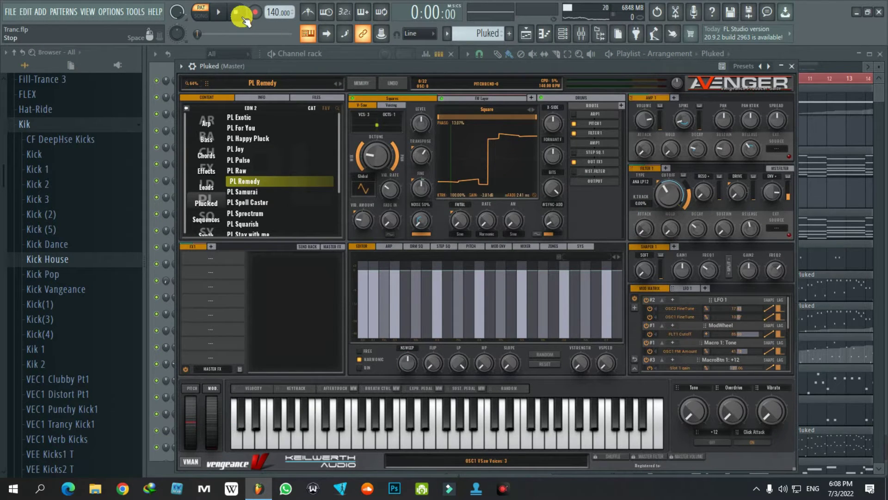
pyautogui.press('space')
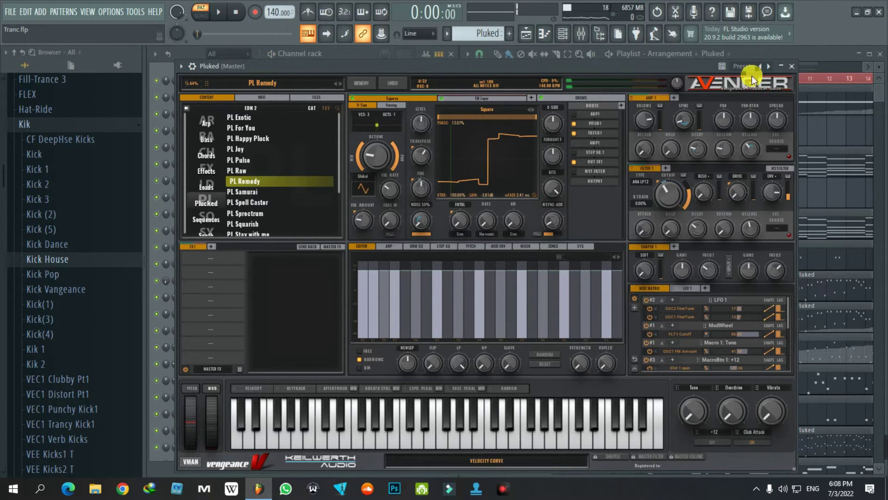
pyautogui.click(792, 64)
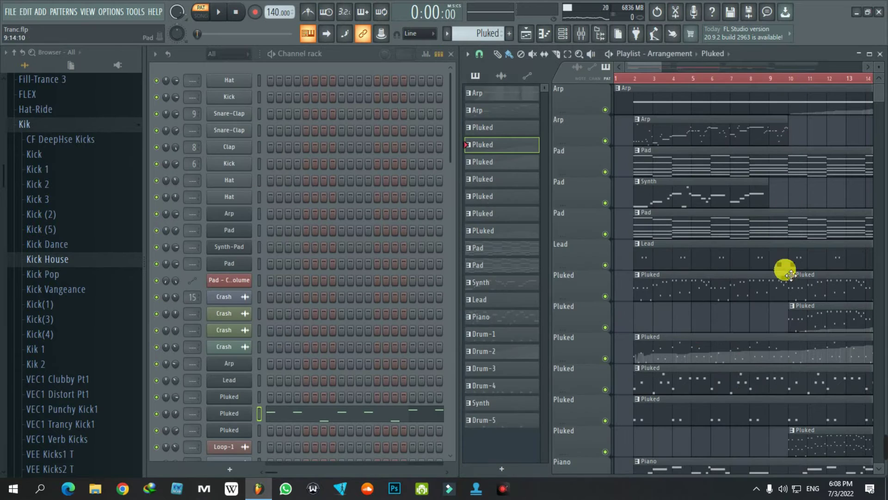
# Select the Pluked pattern on the ninth playlist track and show its Avenger preset, closing the instrument when done
pyautogui.click(661, 342)
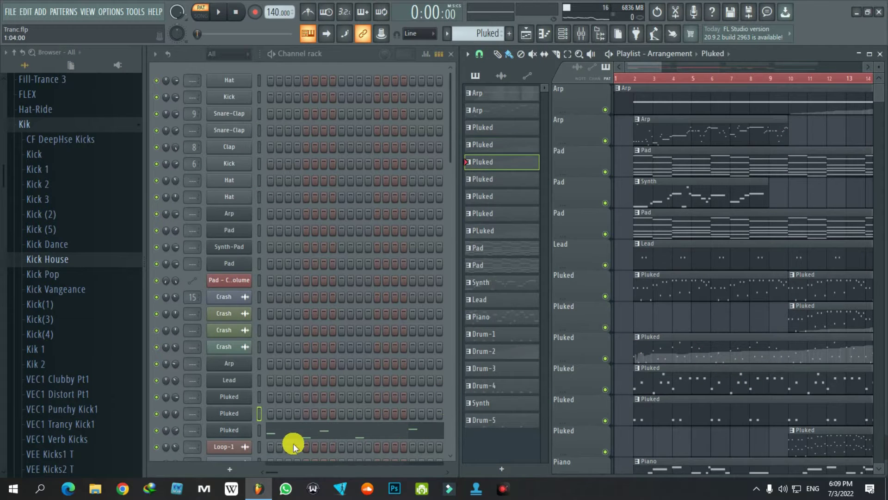
pyautogui.click(231, 431)
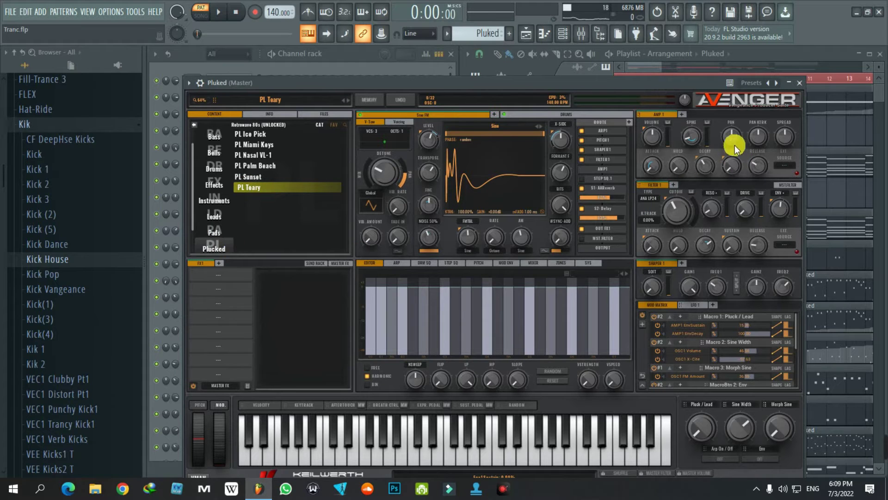
pyautogui.click(802, 84)
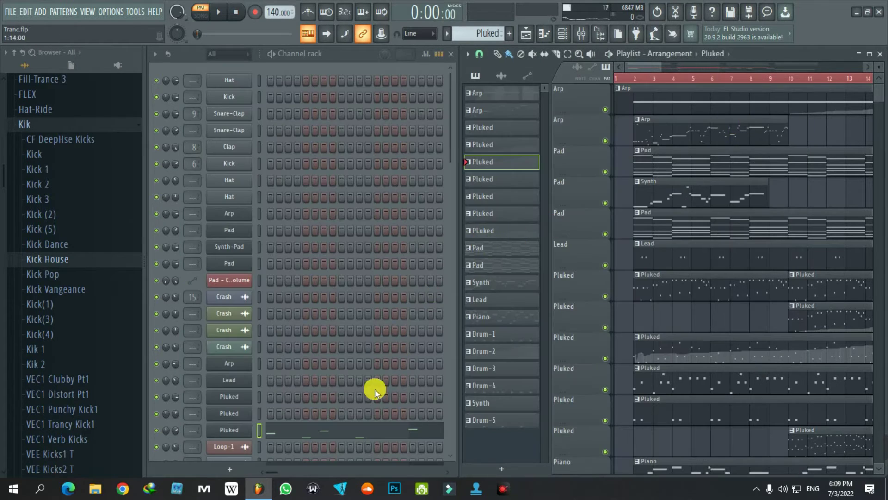
# Play the ninth track's Pluked pattern and follow its notes in the piano roll through bar 16, closing it after stopping
pyautogui.click(373, 391)
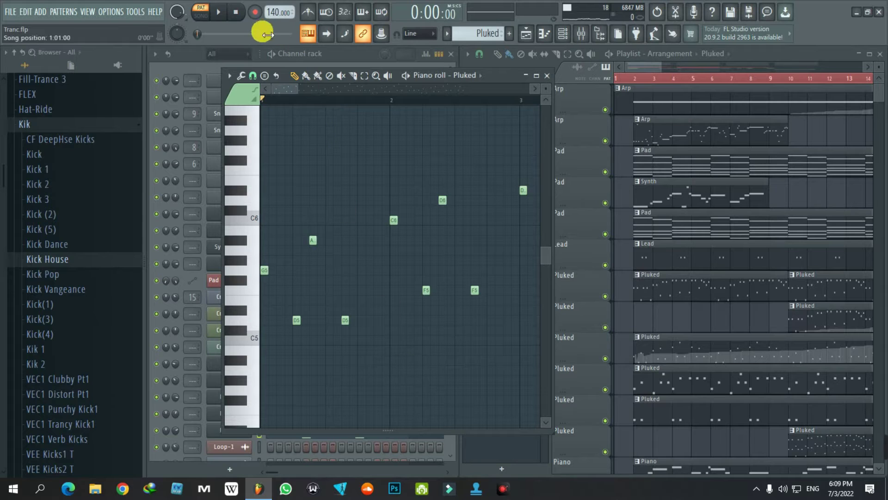
pyautogui.press('space')
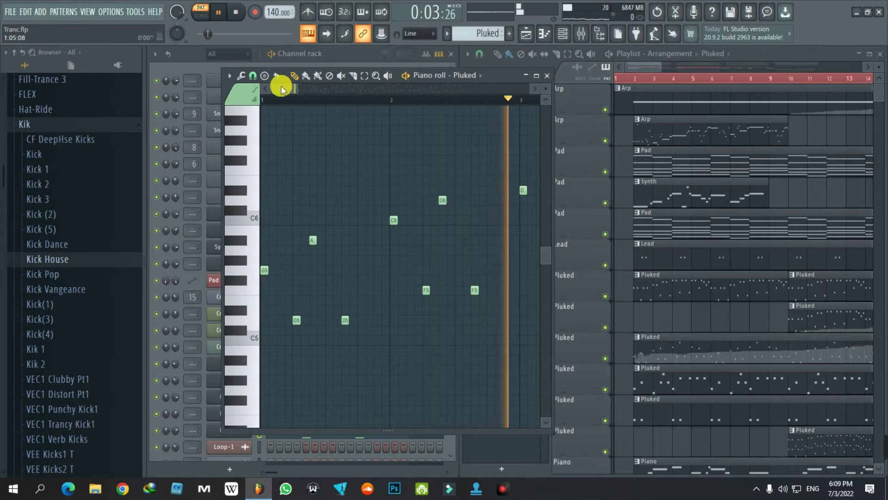
pyautogui.moveTo(281, 86); pyautogui.dragTo(460, 86)
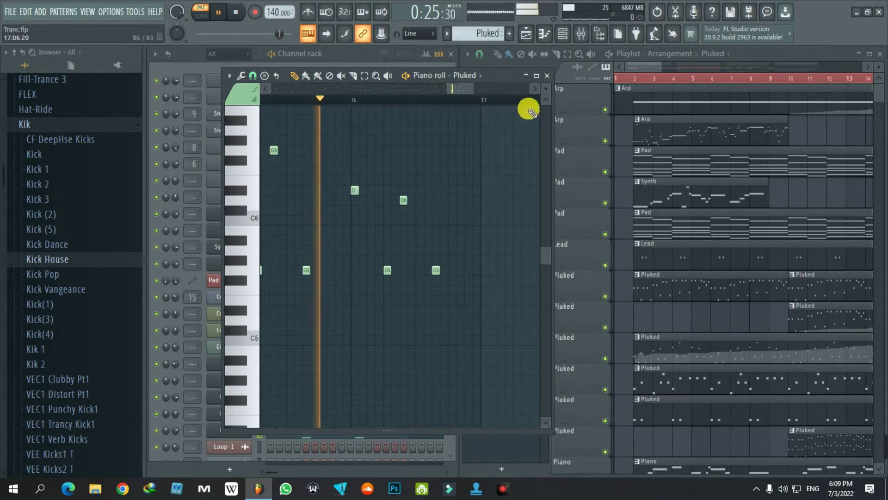
pyautogui.press('space')
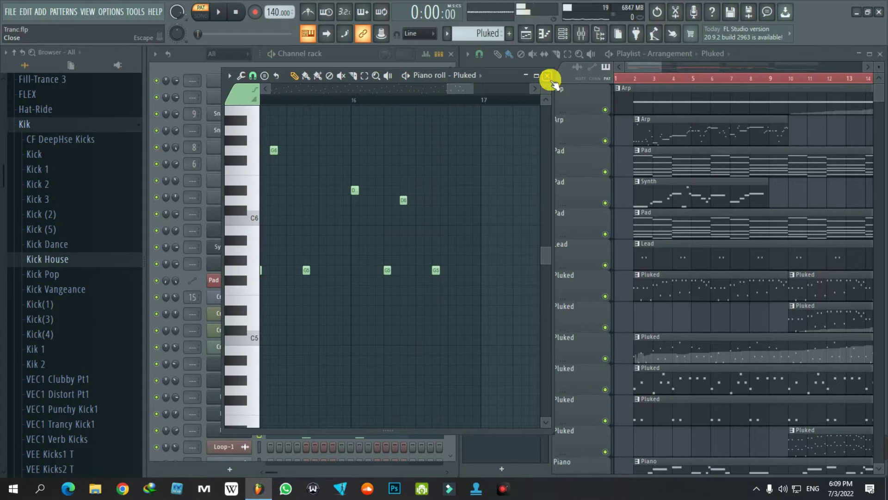
pyautogui.click(548, 76)
# Play the ninth track's Pluked pattern while watching Avenger's filter cutoff automation, closing the instrument after stopping
pyautogui.click(248, 430)
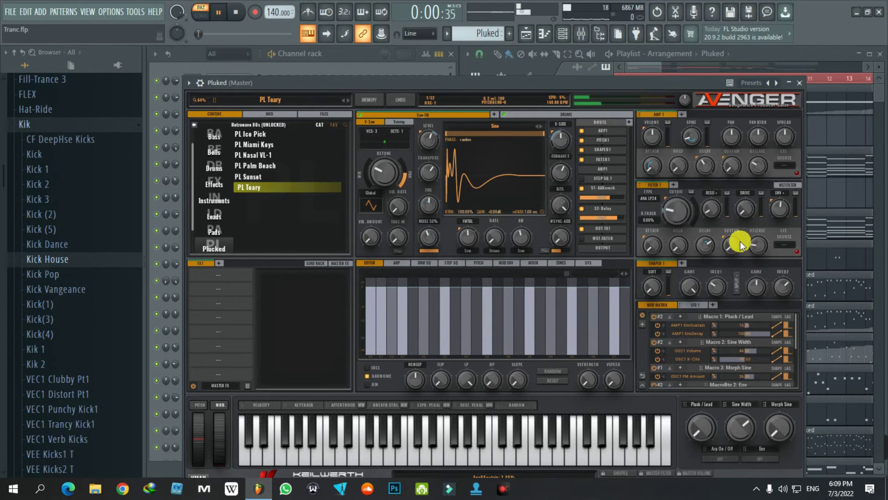
pyautogui.press('space')
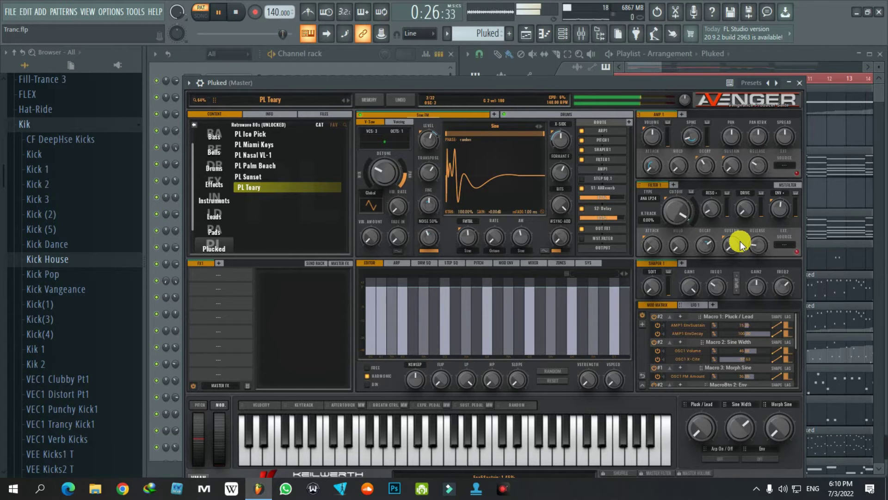
pyautogui.press('space')
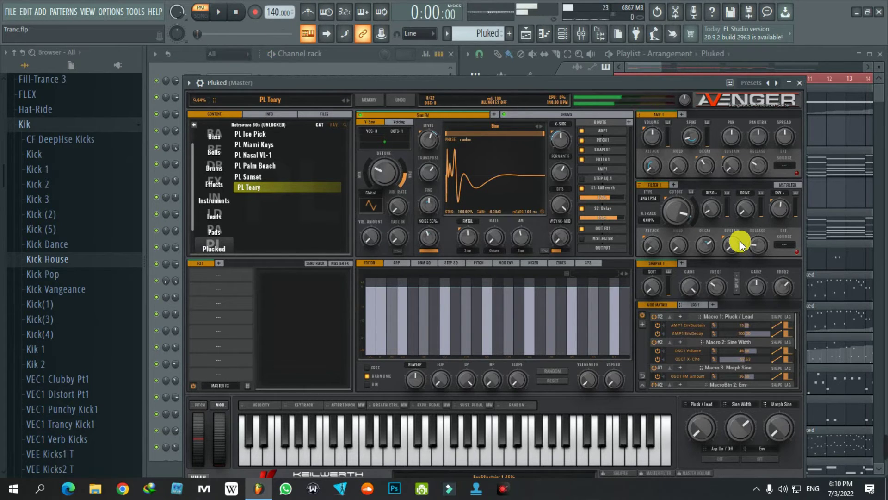
pyautogui.click(799, 85)
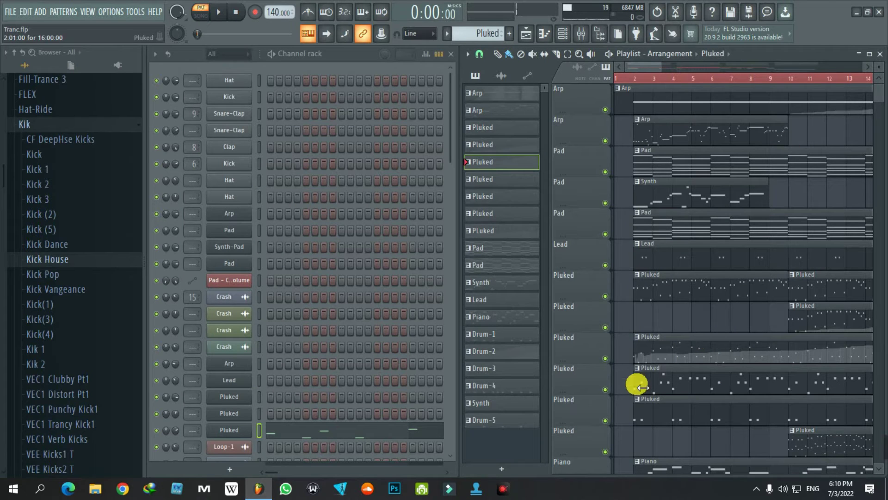
# Select the Pluked pattern on the tenth playlist track and show its preset in the Spire instrument, closing it when done
pyautogui.click(661, 392)
pyautogui.scroll(-4, 310, 408)
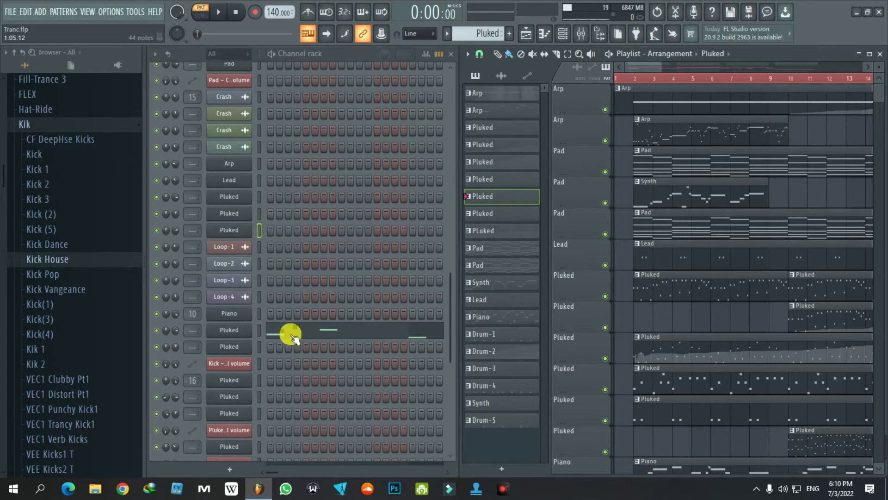
pyautogui.click(227, 334)
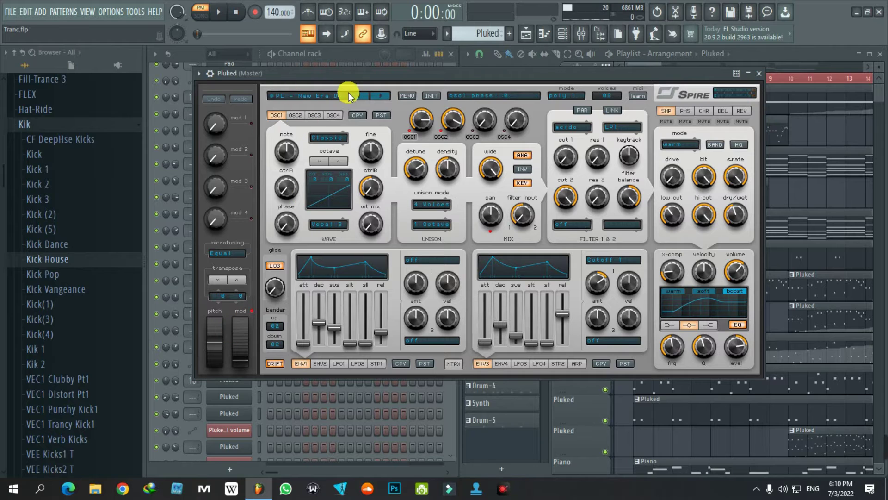
pyautogui.click(318, 96)
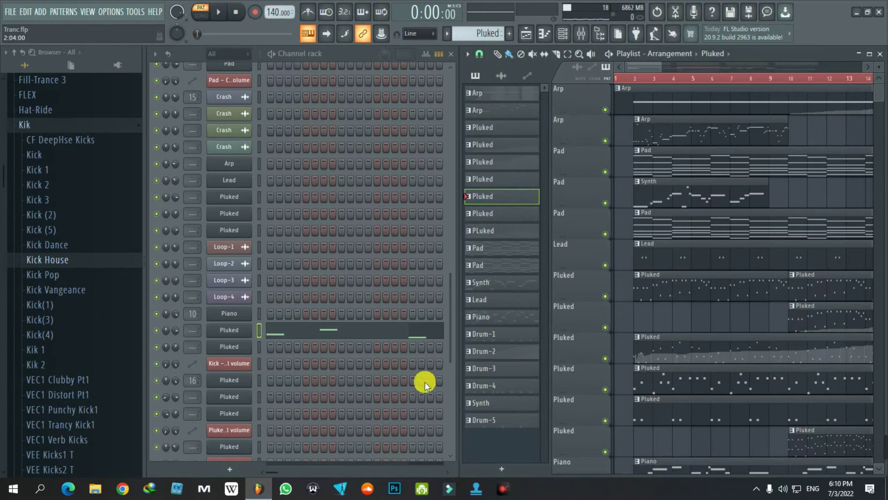
# Play the tenth track's Pluked pattern and examine all of its notes in the piano roll, closing it after stopping
pyautogui.click(336, 332)
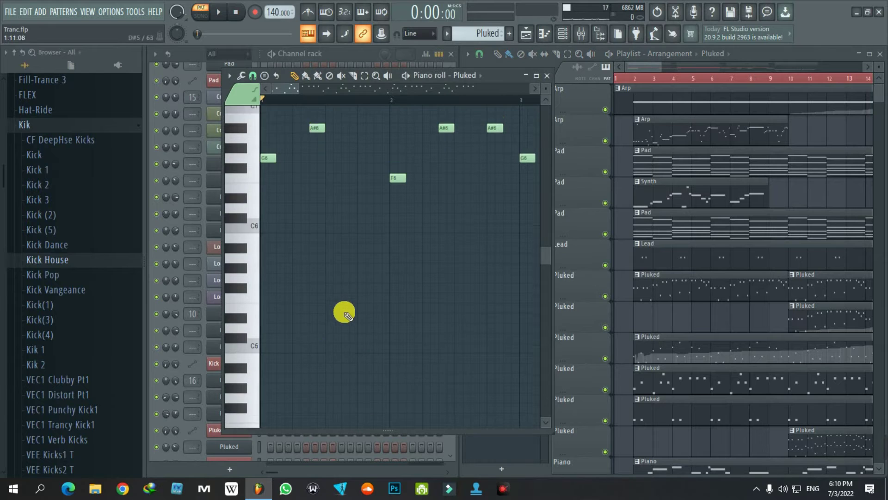
pyautogui.scroll(5, 333, 296)
pyautogui.click(219, 12)
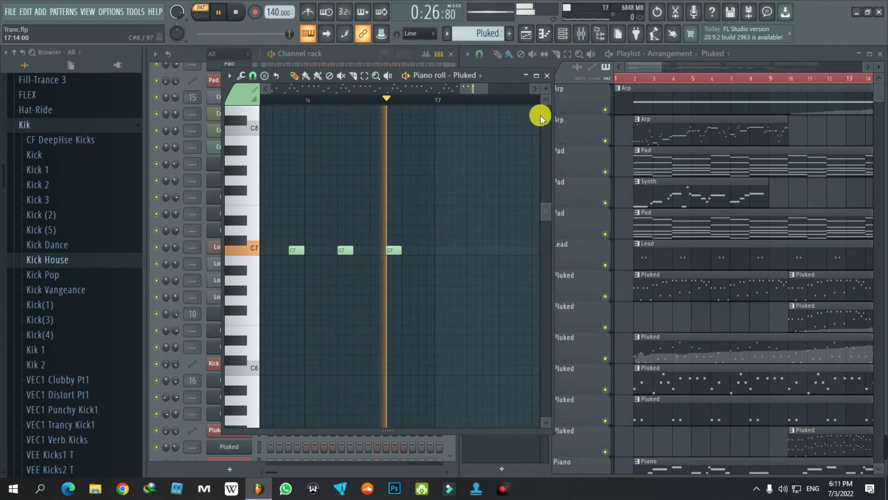
pyautogui.press('space')
pyautogui.click(547, 75)
# Select the Pluked pattern on the eleventh playlist track and show its preset in Spire's preset browser, closing the instrument when done
pyautogui.keyDown('ctrl'); pyautogui.scroll(-4, 695, 335); pyautogui.keyUp('ctrl')
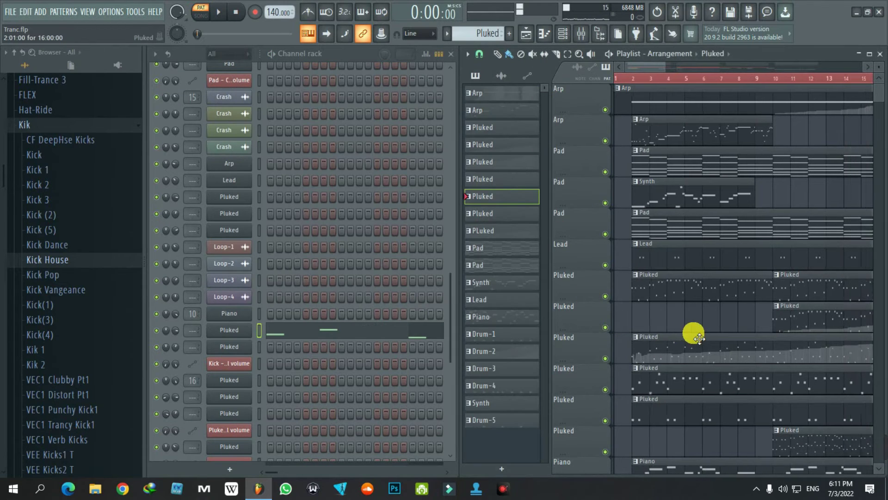
pyautogui.scroll(-2, 685, 338)
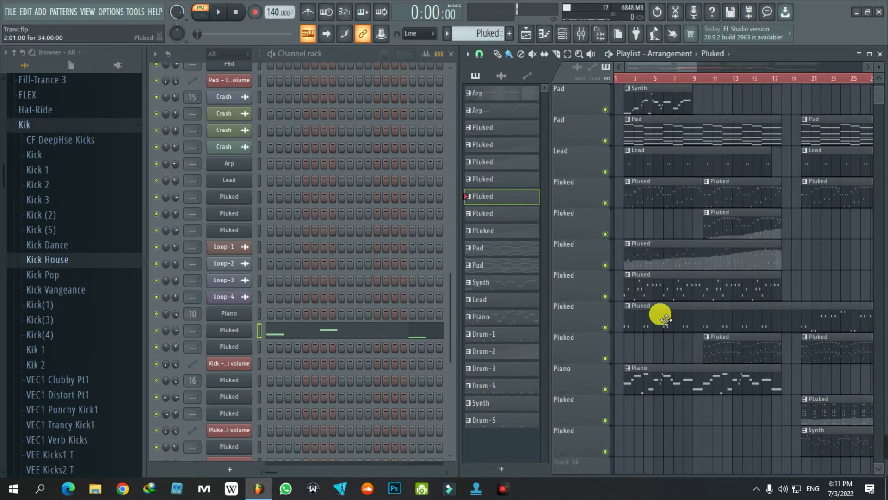
pyautogui.click(660, 312)
pyautogui.click(228, 346)
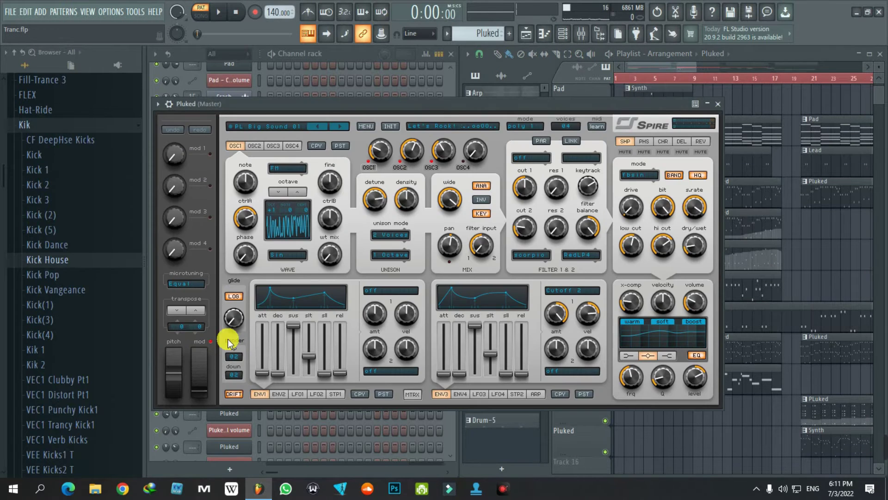
pyautogui.click(266, 127)
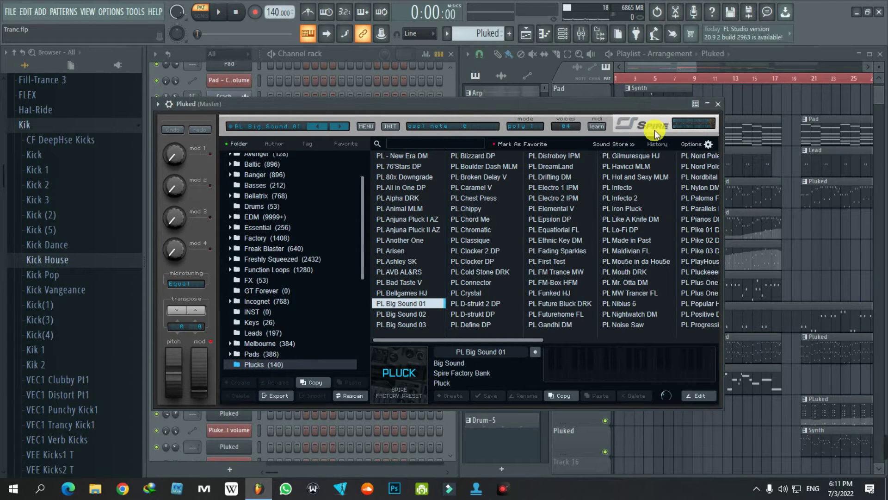
pyautogui.click(718, 105)
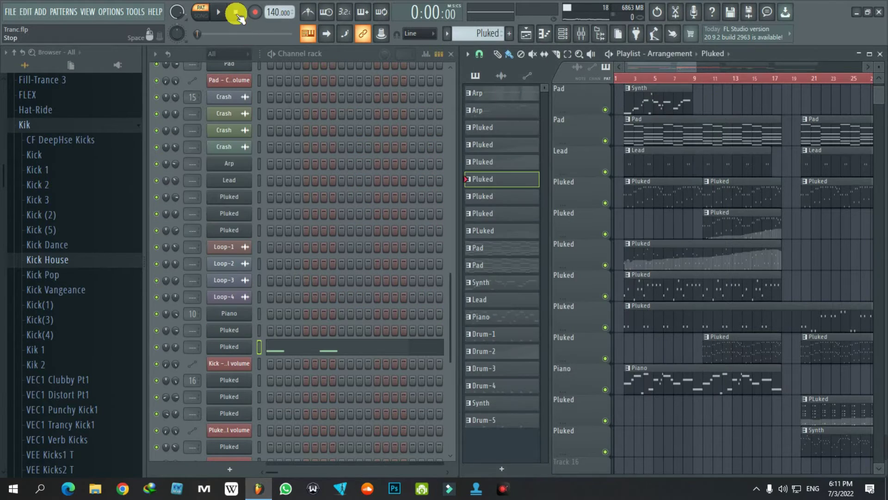
# Play the eleventh track's Pluked pattern in the piano roll and highlight its notes from bar 19 onward
pyautogui.click(336, 357)
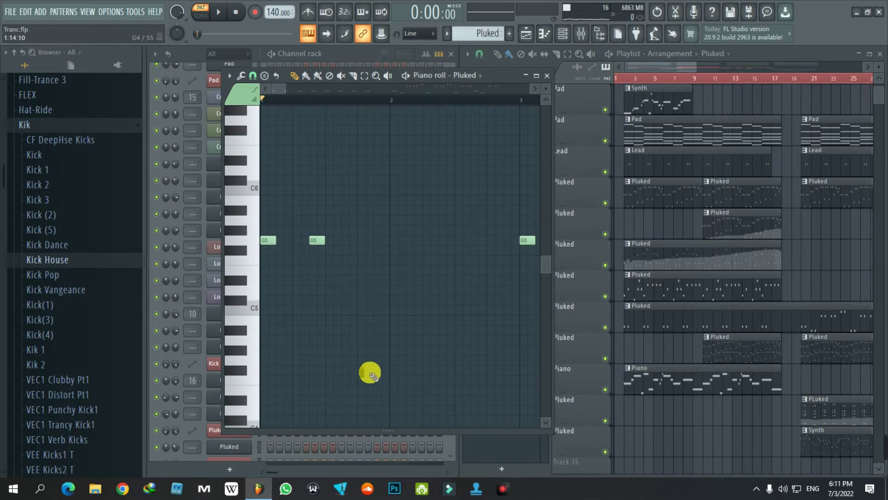
pyautogui.press('space')
pyautogui.scroll(-4, 378, 365)
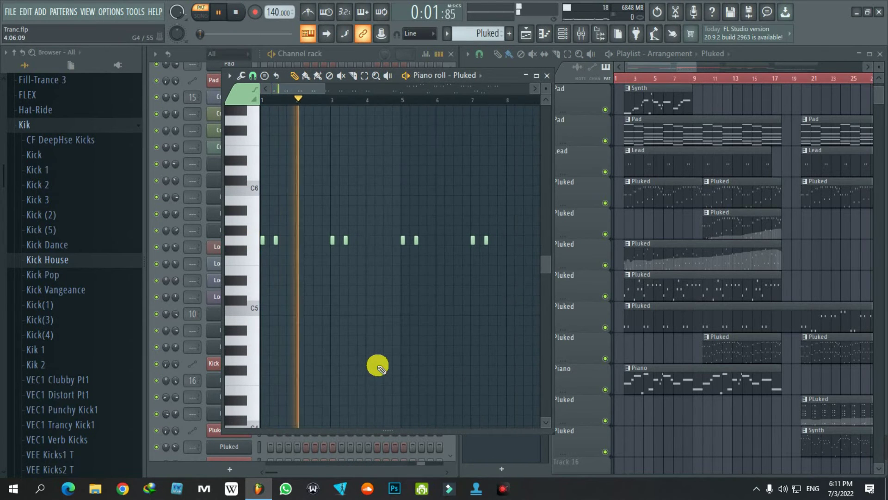
pyautogui.moveTo(305, 88)
pyautogui.mouseDown()
pyautogui.moveTo(328, 87)
pyautogui.moveTo(304, 88)
pyautogui.mouseUp()
pyautogui.scroll(-6, 353, 262)
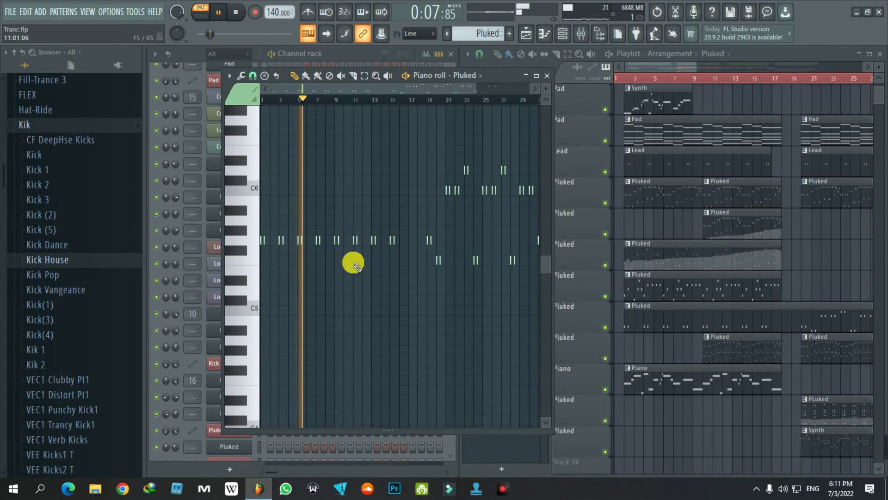
pyautogui.scroll(-2, 463, 231)
pyautogui.moveTo(529, 147); pyautogui.dragTo(390, 333)
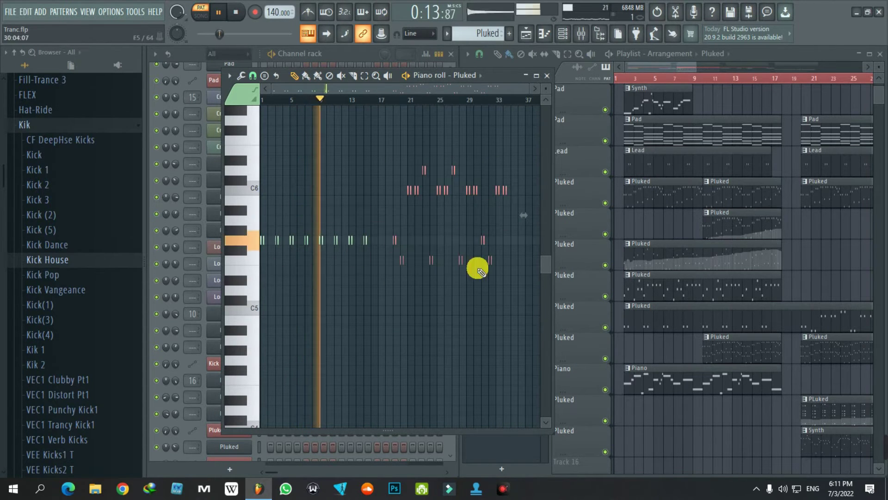
# Follow the highlighted notes closely from bar 19 through bar 34 during playback, closing the piano roll and stopping
pyautogui.scroll(7, 467, 273)
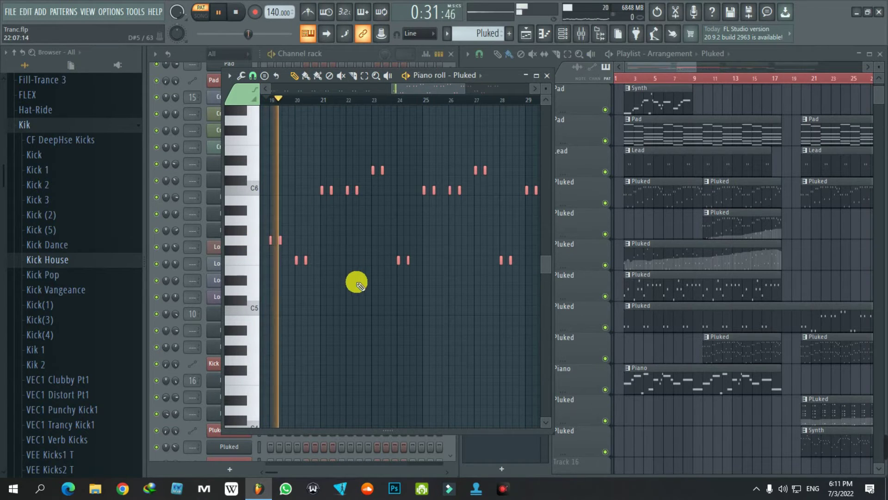
pyautogui.scroll(2, 323, 284)
pyautogui.scroll(3, 324, 280)
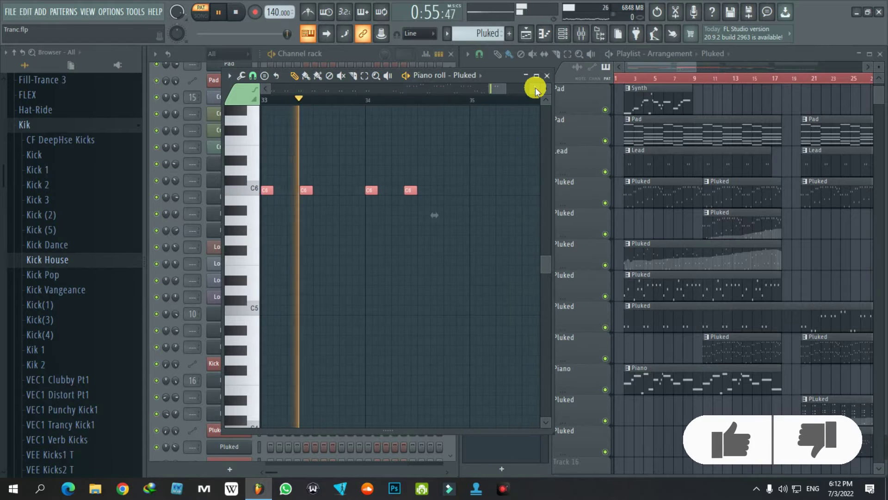
pyautogui.click(547, 76)
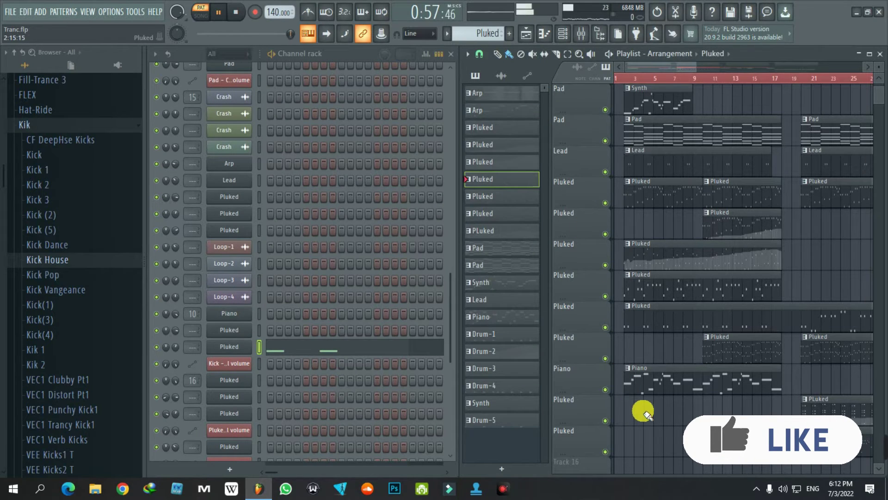
pyautogui.press('space')
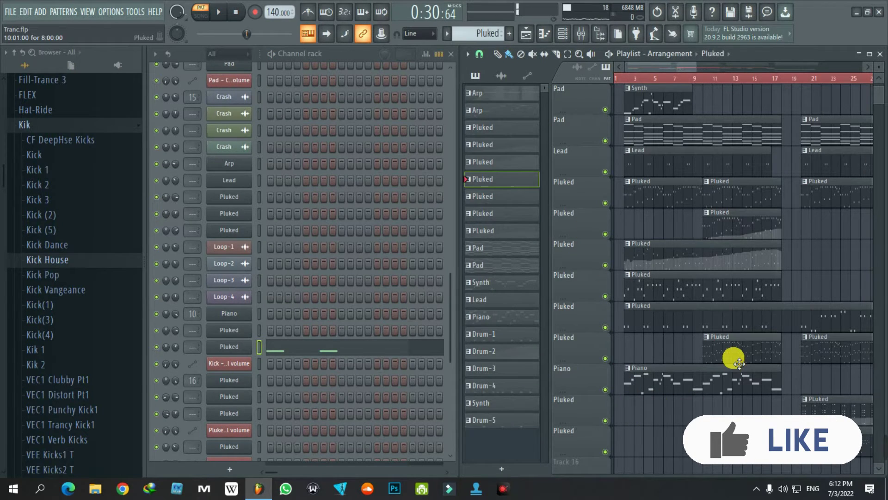
# Select the Pluked pattern on the twelfth playlist track and show the Spire presets of both its channels, closing each instrument
pyautogui.click(739, 364)
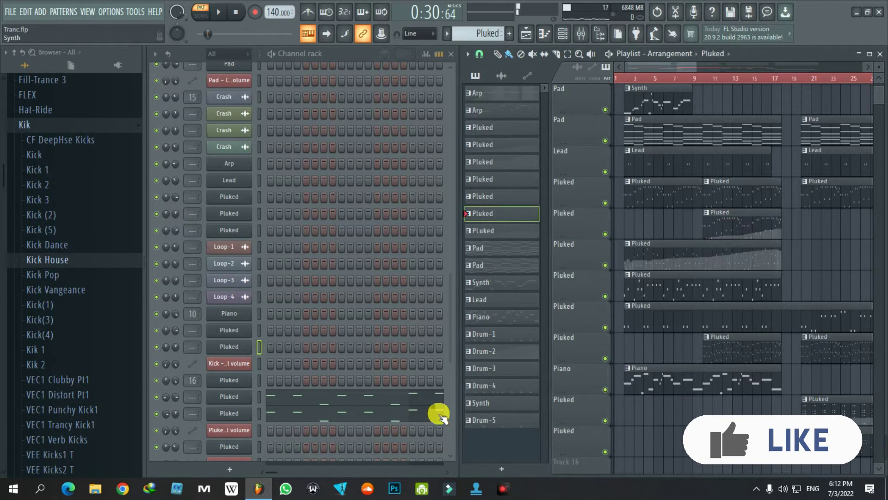
pyautogui.click(232, 395)
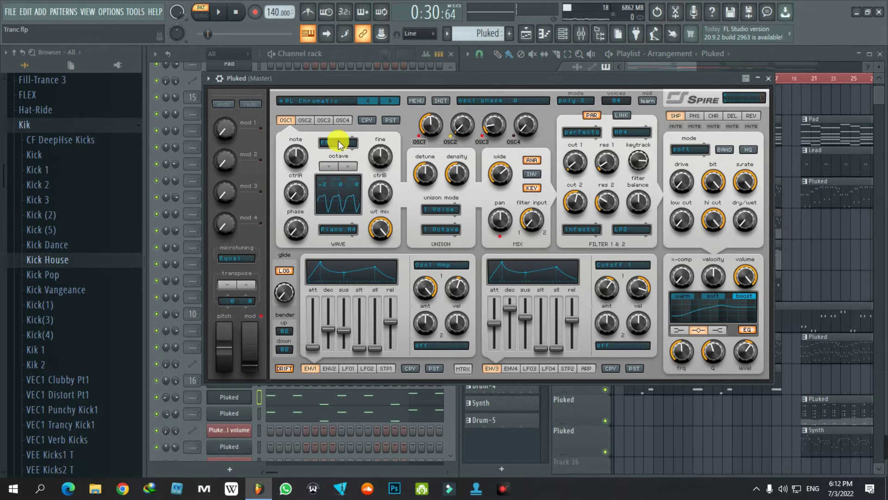
pyautogui.click(328, 99)
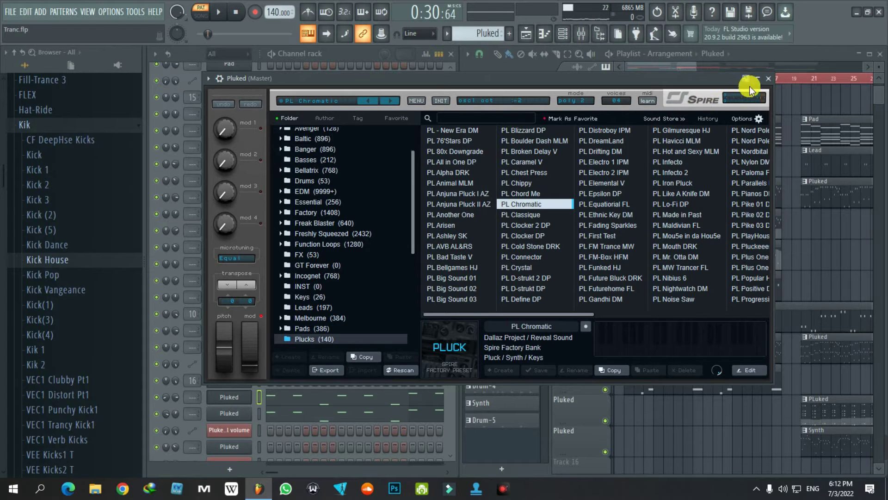
pyautogui.click(768, 81)
pyautogui.click(235, 411)
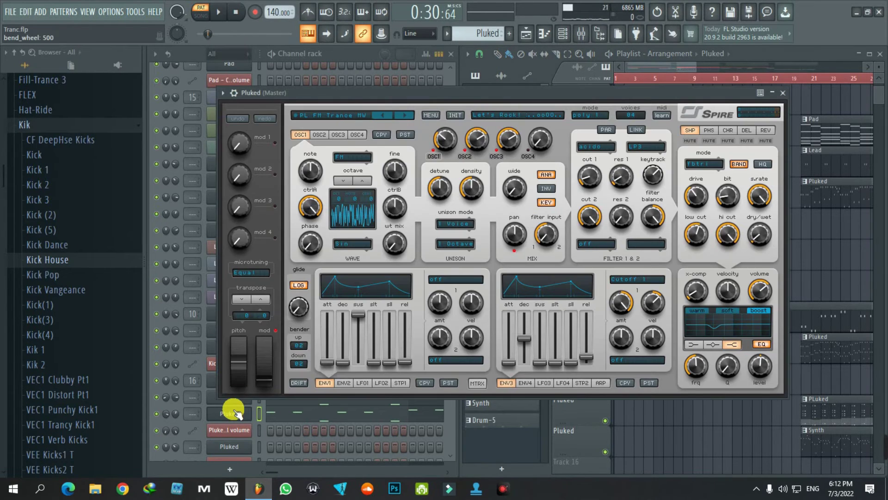
pyautogui.click(330, 117)
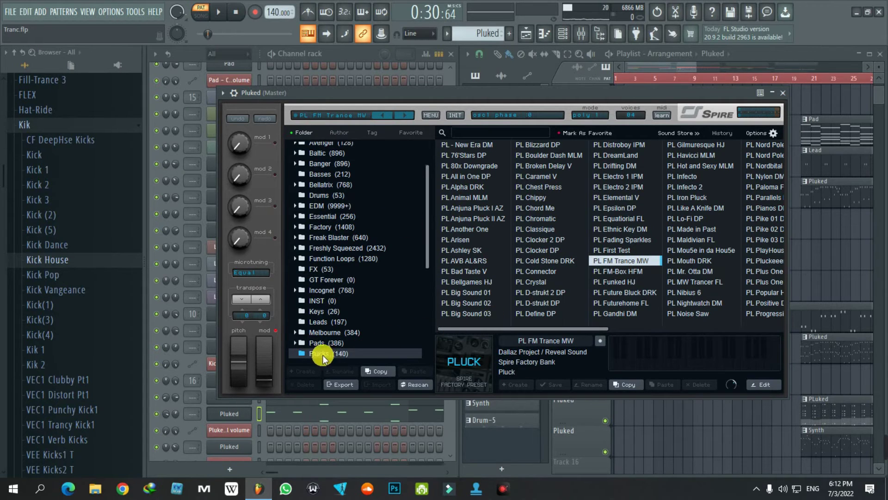
pyautogui.click(779, 93)
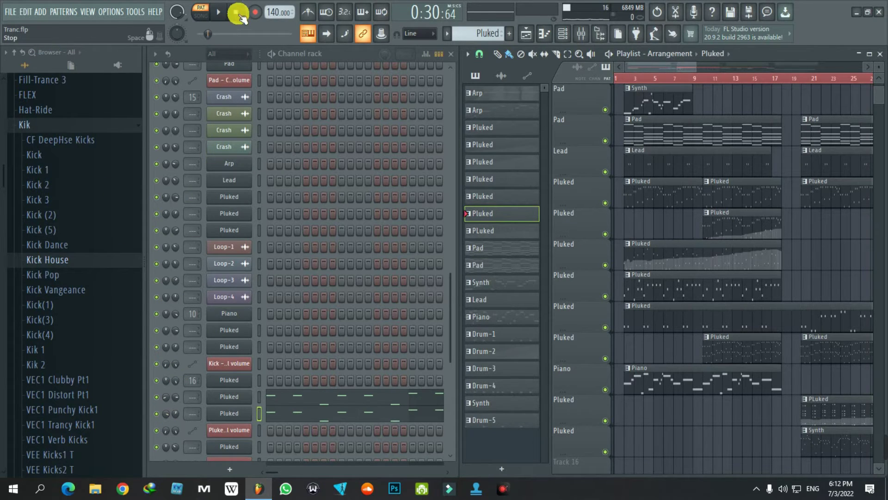
# Play the twelfth track's first Pluked channel alone and examine its notes through bar 8 in the piano roll, closing it after stopping
pyautogui.click(301, 401)
pyautogui.press('space')
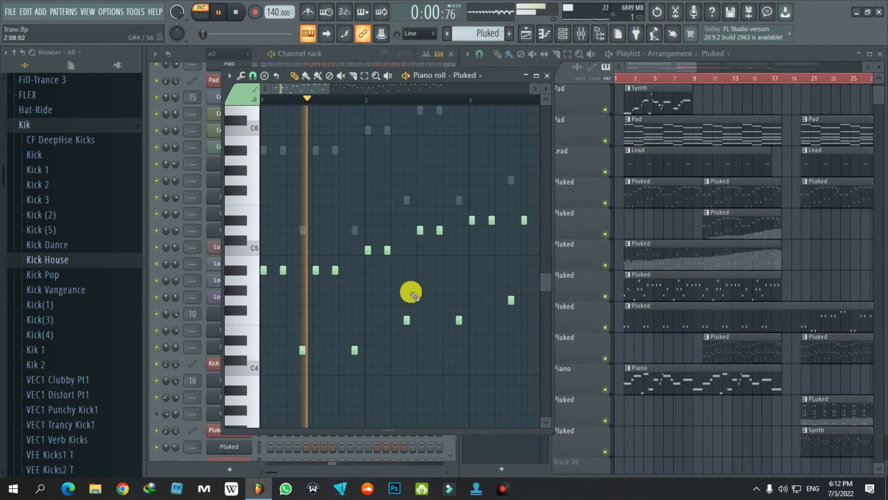
pyautogui.moveTo(301, 90); pyautogui.dragTo(444, 57)
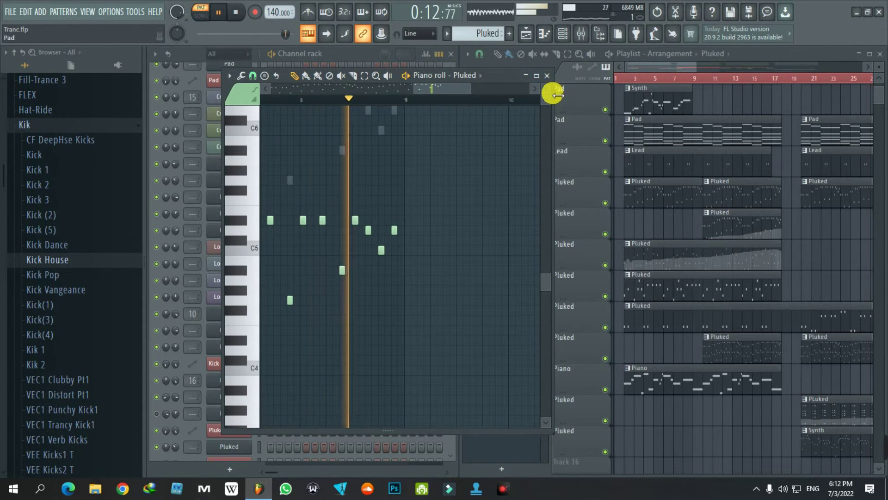
pyautogui.press('space')
pyautogui.click(547, 75)
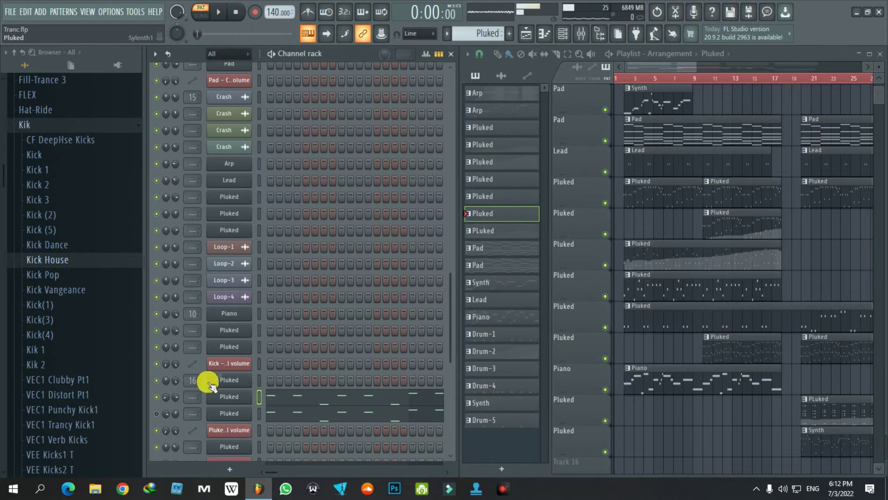
# Play the twelfth track's second Pluked channel alone and examine its notes through bar 8, closing the piano roll after stopping
pyautogui.click(266, 419)
pyautogui.scroll(3, 321, 218)
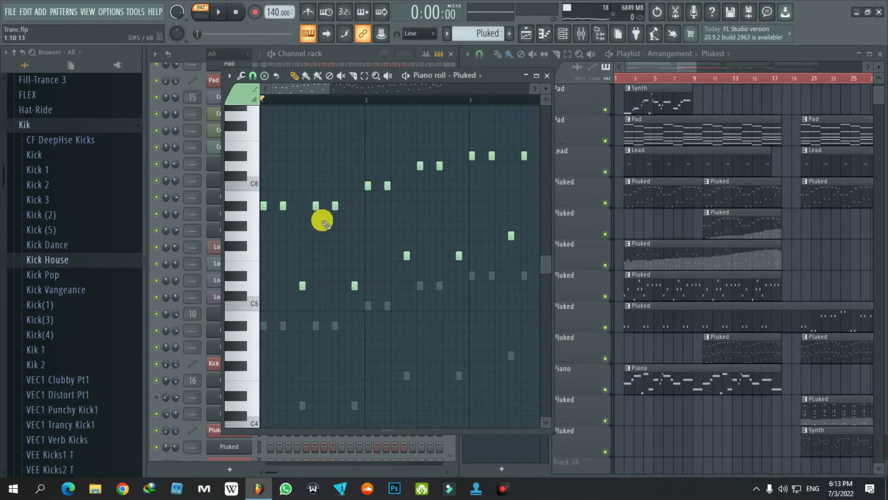
pyautogui.press('space')
pyautogui.moveTo(299, 88); pyautogui.dragTo(431, 81)
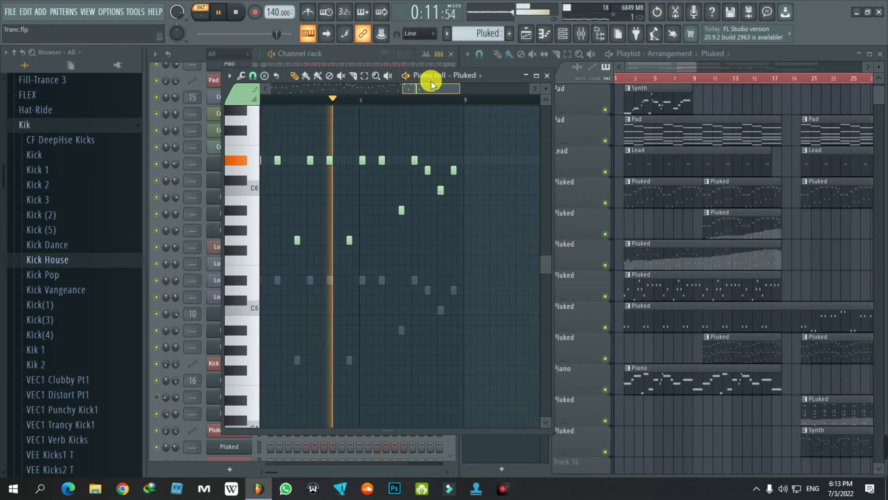
pyautogui.press('space')
pyautogui.click(548, 75)
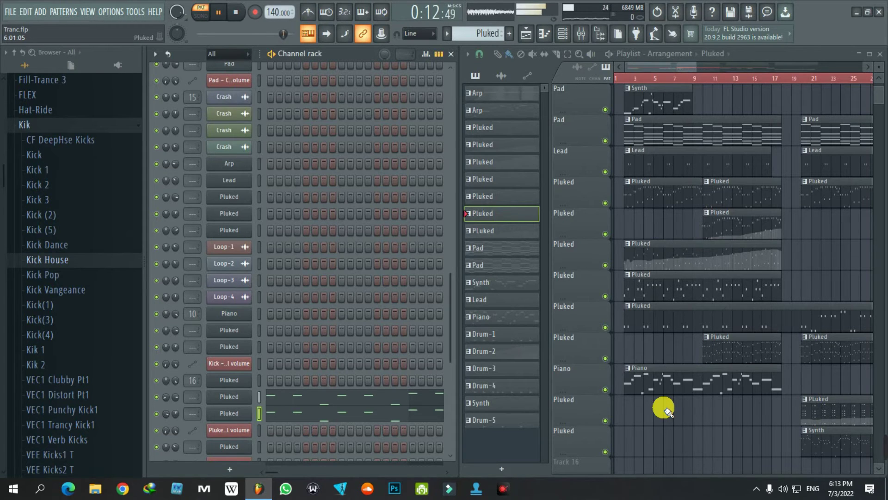
# Select the Piano pattern on the thirteenth playlist track and show The Grandeur loaded in its Kontakt instrument, closing it when done
pyautogui.click(651, 391)
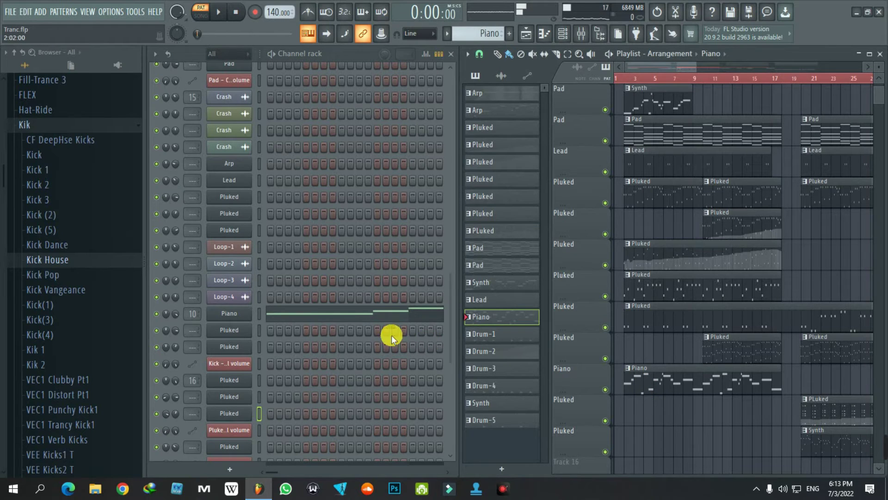
pyautogui.click(217, 315)
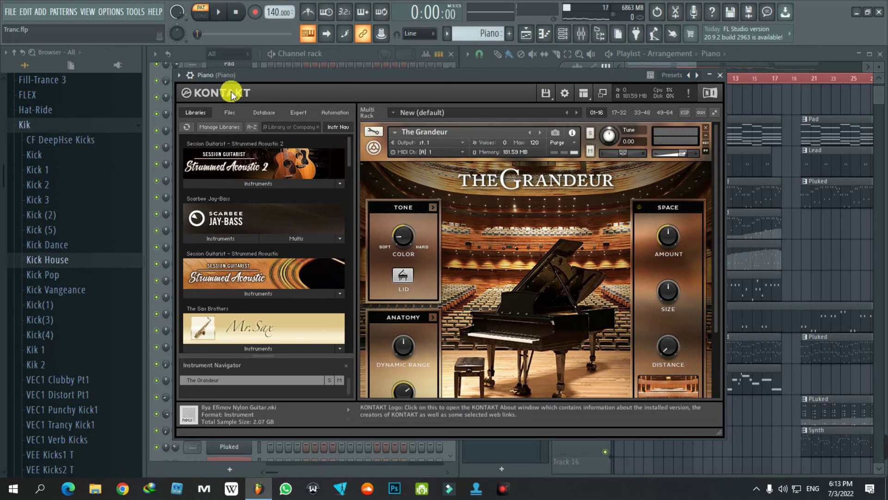
pyautogui.click(725, 78)
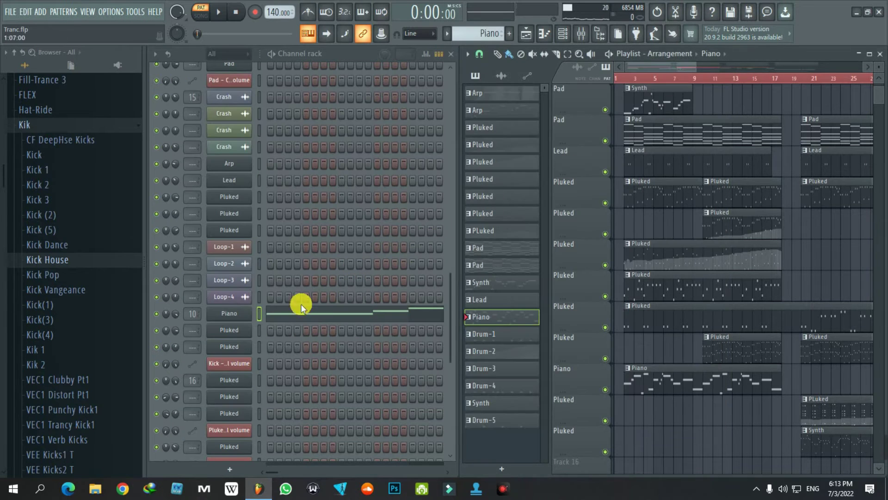
# Show the Piano mixer insert's effects and inspect the settings of Fruity Delay 3 and Fruity Reeverb, closing each one
pyautogui.click(583, 37)
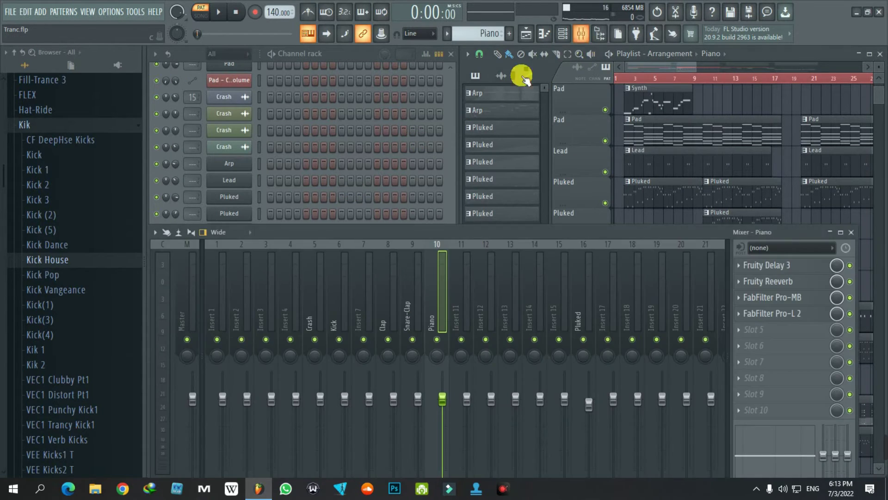
pyautogui.click(769, 266)
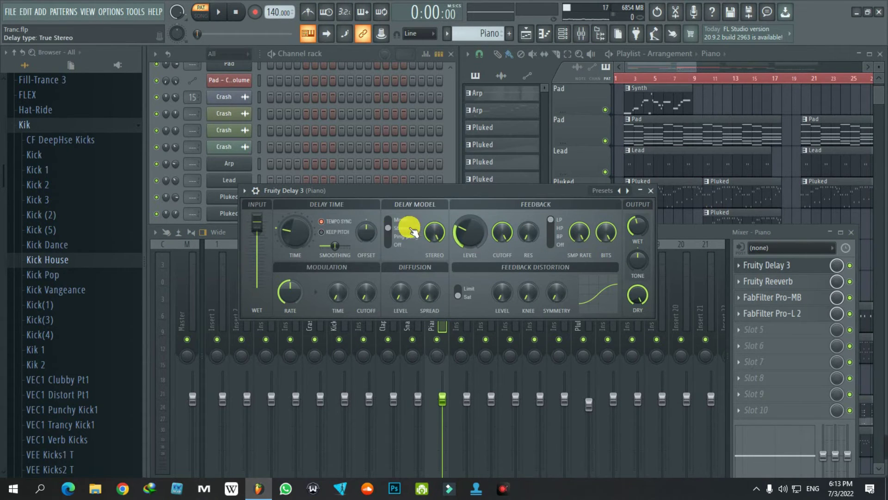
pyautogui.click(652, 191)
pyautogui.click(759, 282)
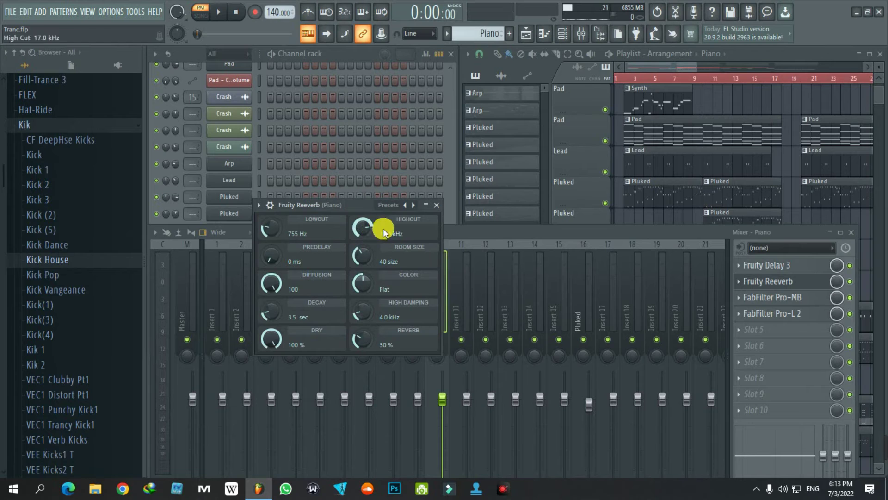
pyautogui.click(437, 205)
# Inspect the FabFilter Pro-MB bands and the FabFilter Pro-L 2 gain on the Piano insert, closing each plugin
pyautogui.click(801, 301)
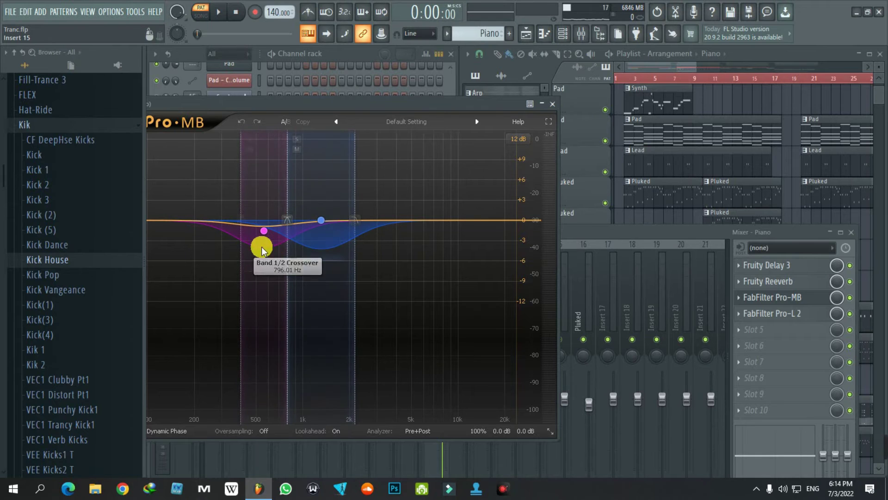
pyautogui.moveTo(292, 109); pyautogui.dragTo(416, 101)
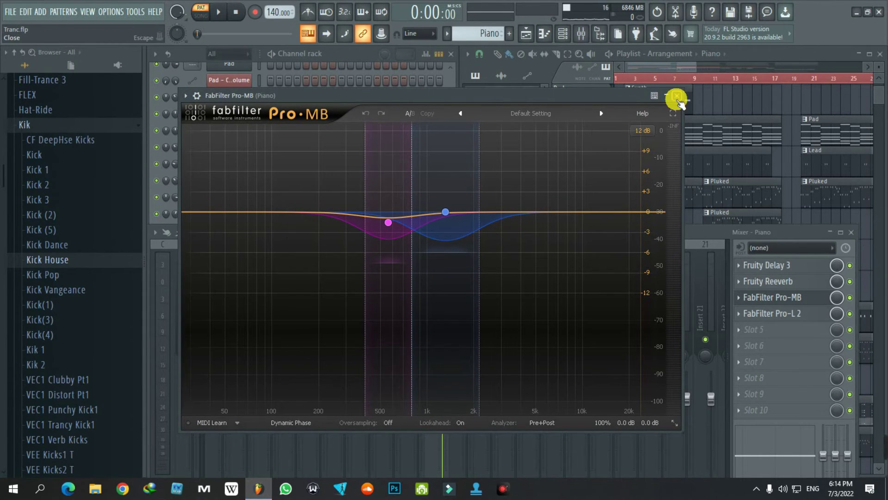
pyautogui.click(678, 97)
pyautogui.click(793, 315)
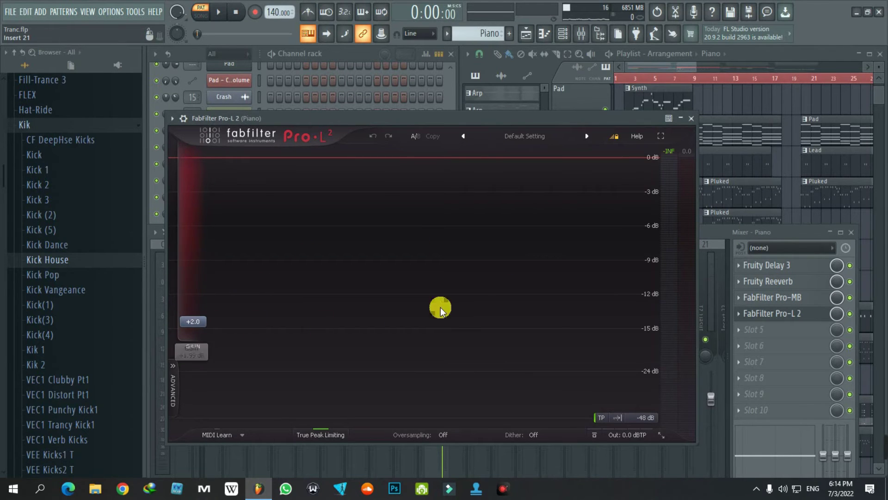
pyautogui.click(692, 121)
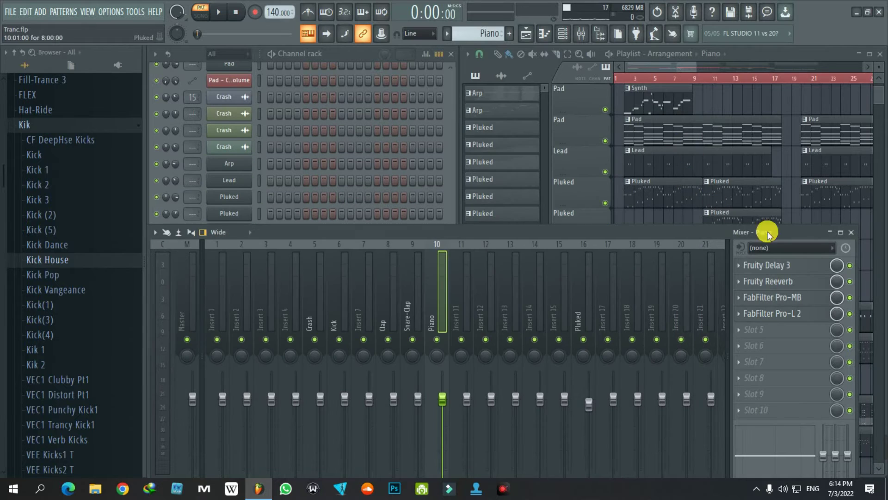
# Close the mixer and play the Piano pattern, following its notes through bar 17 and closing the piano roll after stopping
pyautogui.click(856, 232)
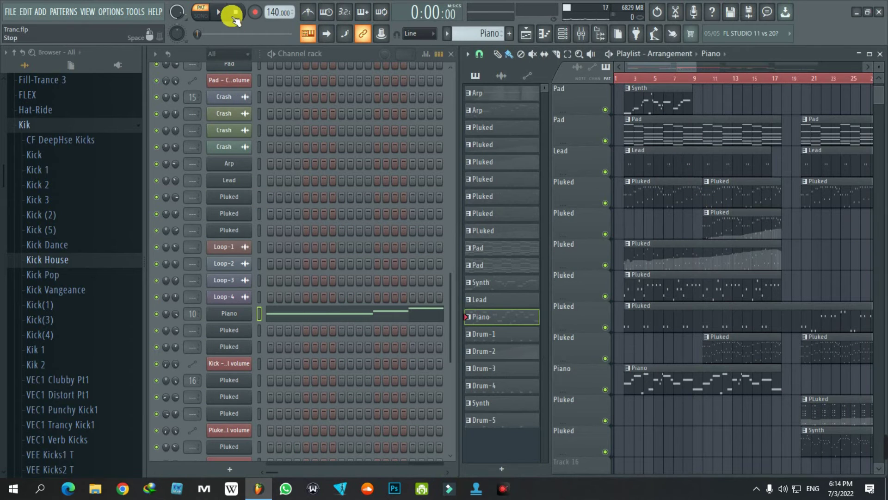
pyautogui.click(305, 304)
pyautogui.press('space')
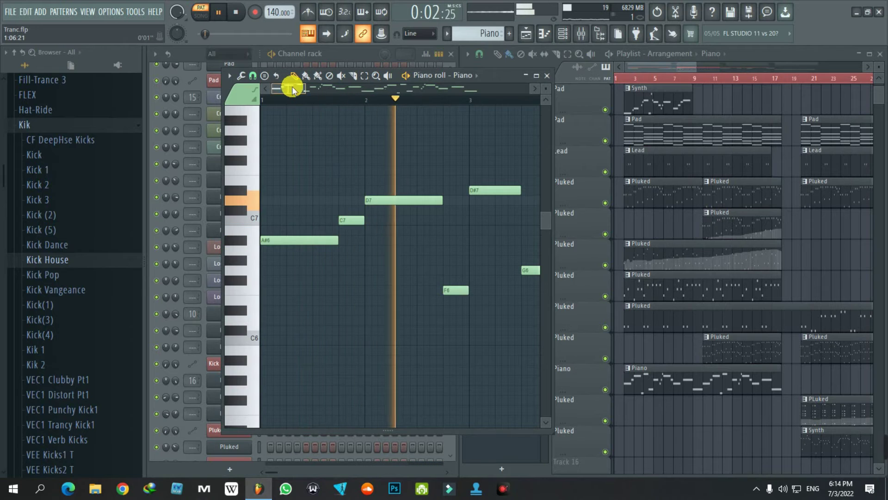
pyautogui.moveTo(292, 86); pyautogui.dragTo(474, 69)
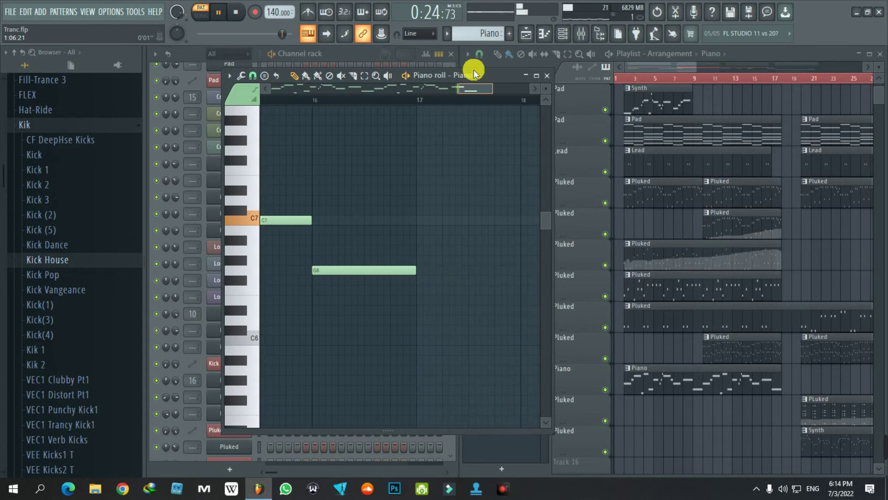
pyautogui.press('space')
pyautogui.click(547, 75)
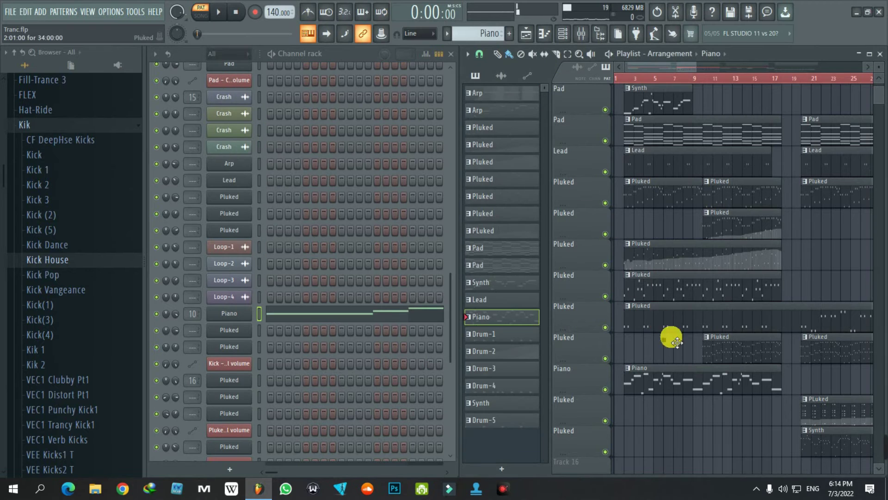
# Select the PLuked pattern on the fourteenth playlist track, show its Sylenth1 settings, and play the pattern with the instrument in view
pyautogui.hscroll(7, 700, 369)
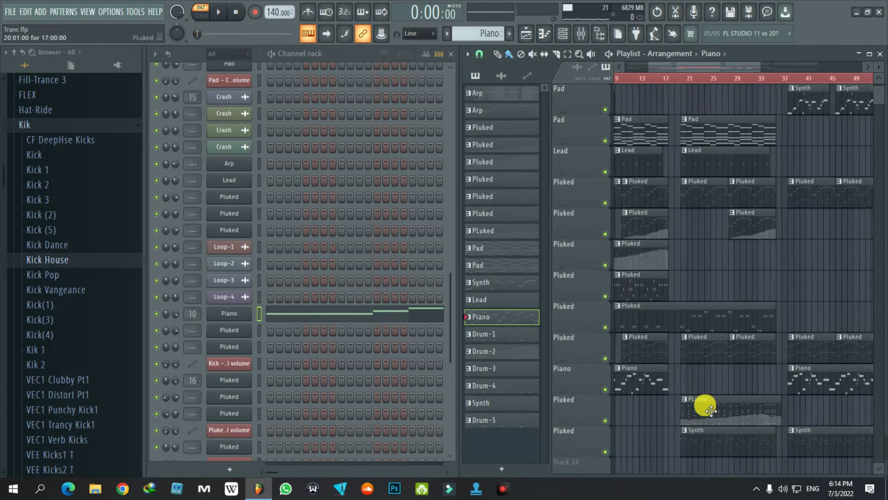
pyautogui.scroll(-2, 687, 411)
pyautogui.scroll(4, 680, 407)
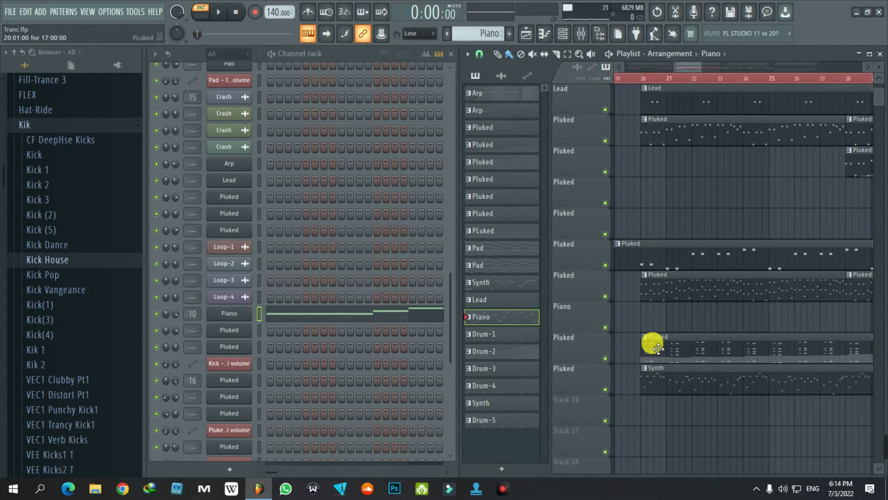
pyautogui.click(654, 345)
pyautogui.click(214, 397)
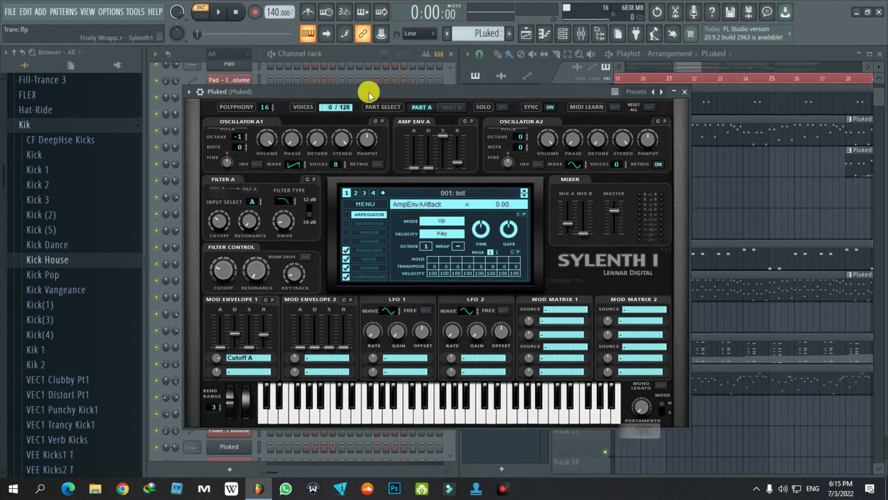
pyautogui.moveTo(368, 91); pyautogui.dragTo(374, 89)
pyautogui.press('space')
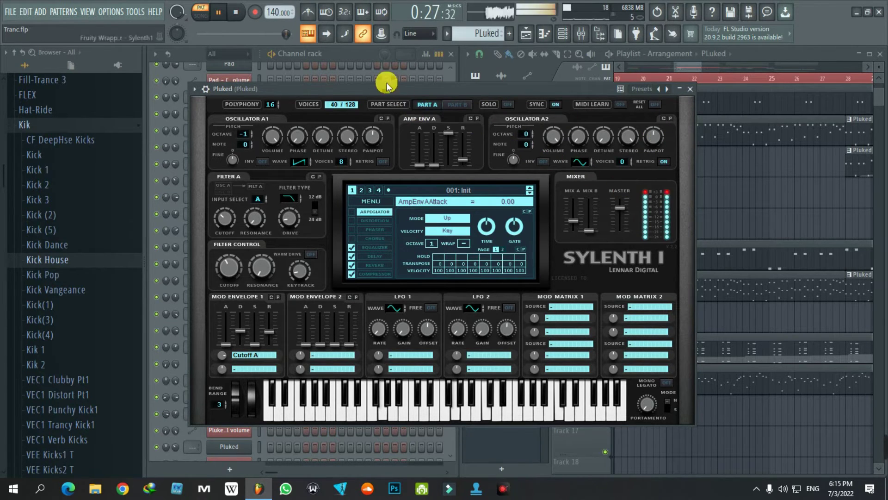
pyautogui.press('space')
# Play the PLuked pattern's chord notes through bar 16 in the piano roll, closing it and Sylenth1 after stopping
pyautogui.click(359, 56)
pyautogui.click(339, 383)
pyautogui.scroll(-3, 354, 310)
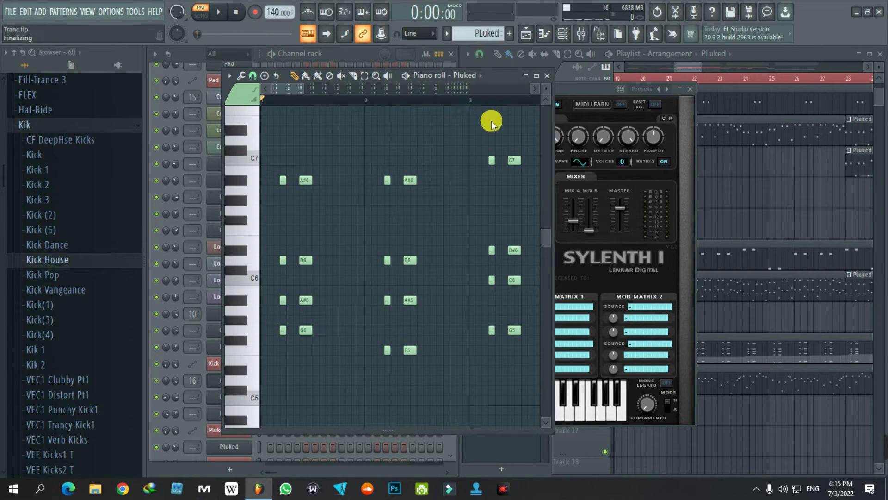
pyautogui.press('space')
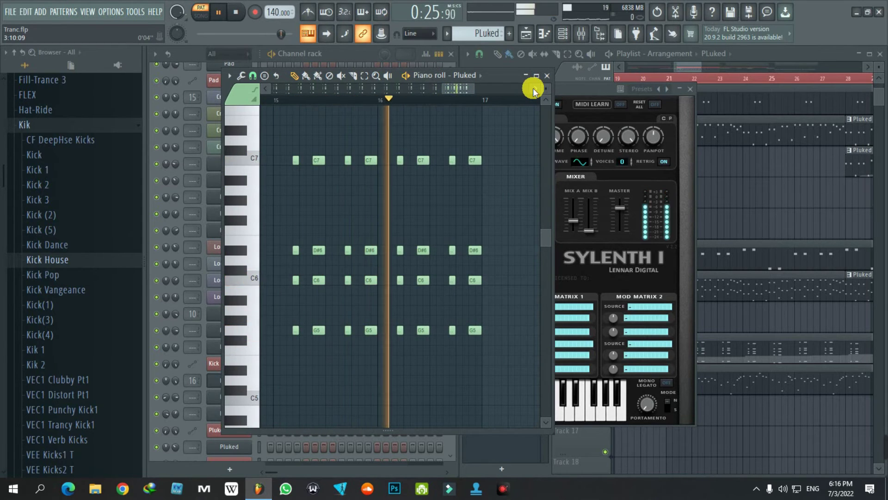
pyautogui.press('space')
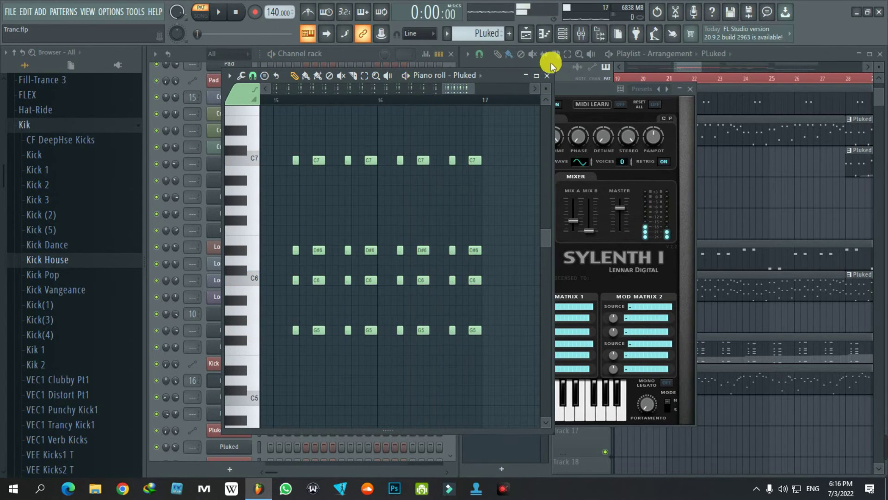
pyautogui.click(547, 75)
pyautogui.click(692, 90)
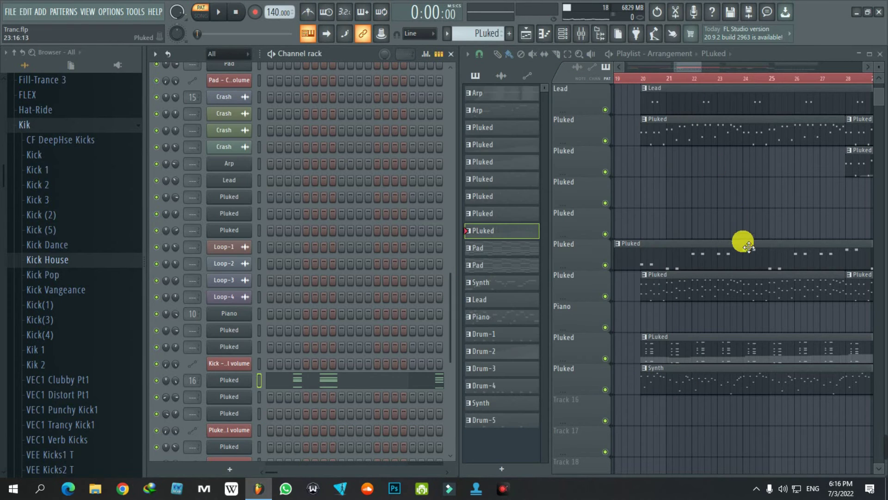
# Select the second Synth pattern and show the PL Classic preset loaded in its Pluked channel's Avenger instrument, closing it when done
pyautogui.click(495, 402)
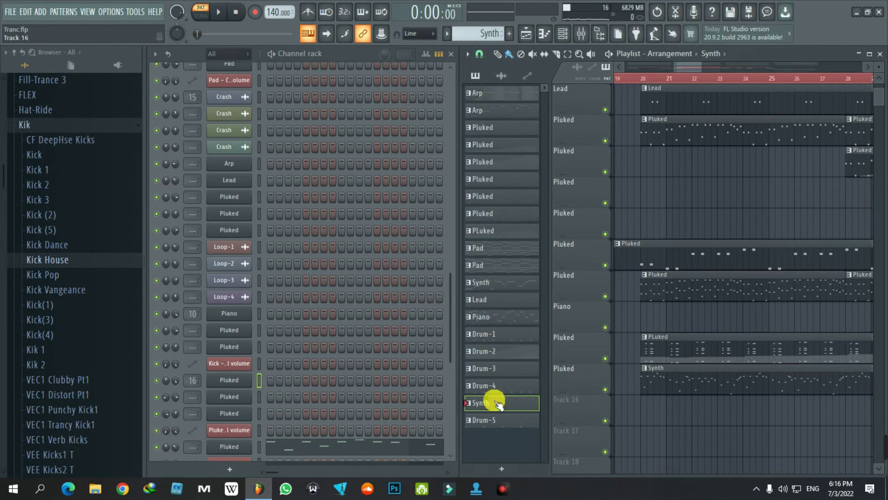
pyautogui.click(228, 448)
pyautogui.click(310, 155)
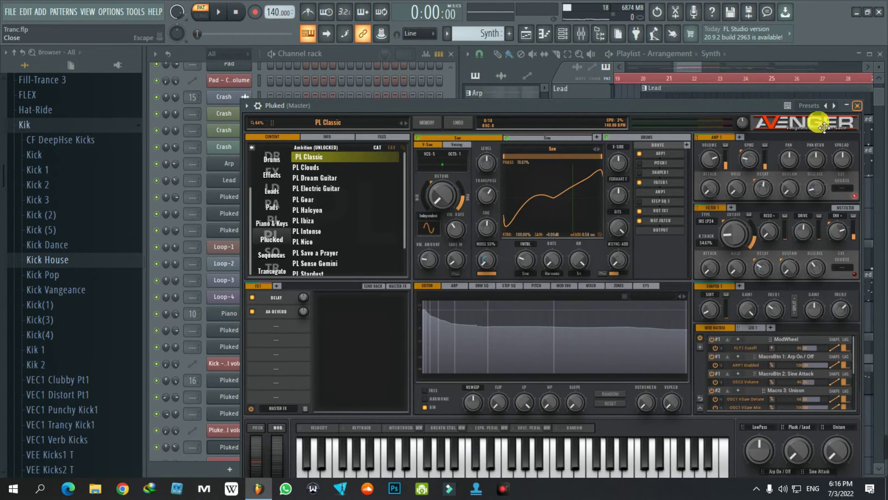
pyautogui.click(858, 106)
# Play the Synth pattern's Pluked notes to bar 17 in the piano roll, closing it after stopping
pyautogui.click(342, 448)
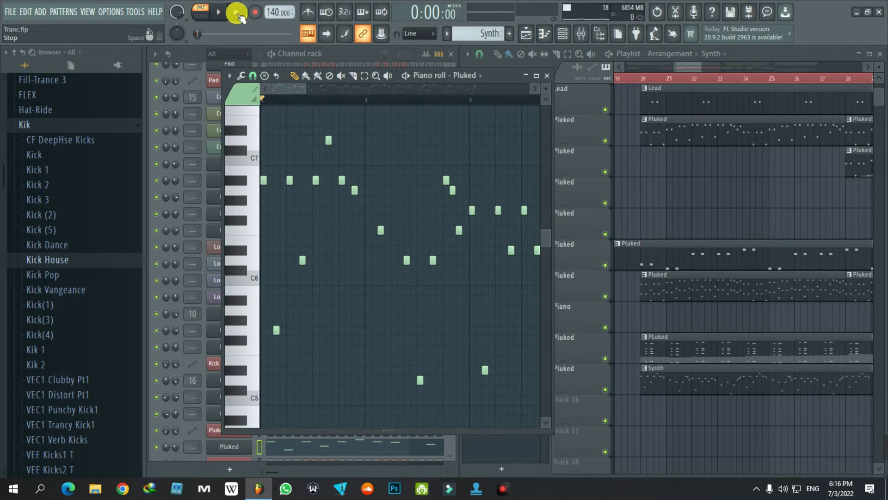
pyautogui.press('space')
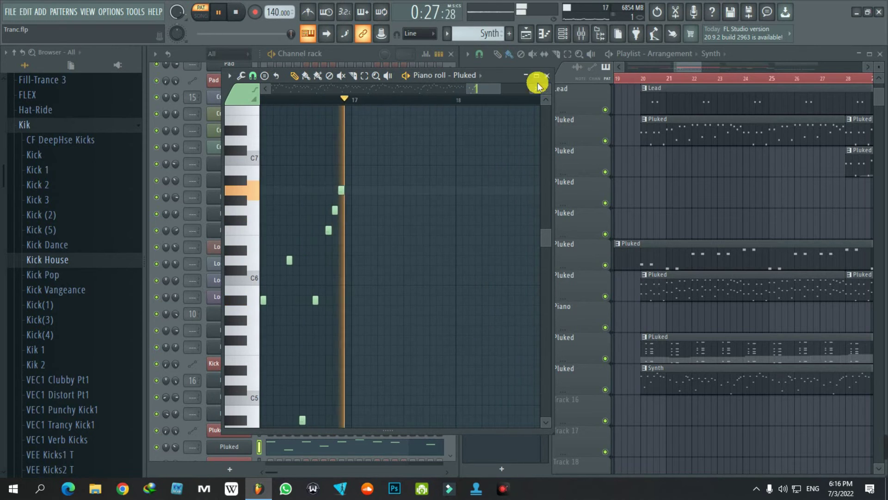
pyautogui.press('space')
pyautogui.click(551, 75)
# Look over the rest of the arrangement and examine the automation clips on tracks 25 to 30 and the effect samples below
pyautogui.scroll(-5, 661, 348)
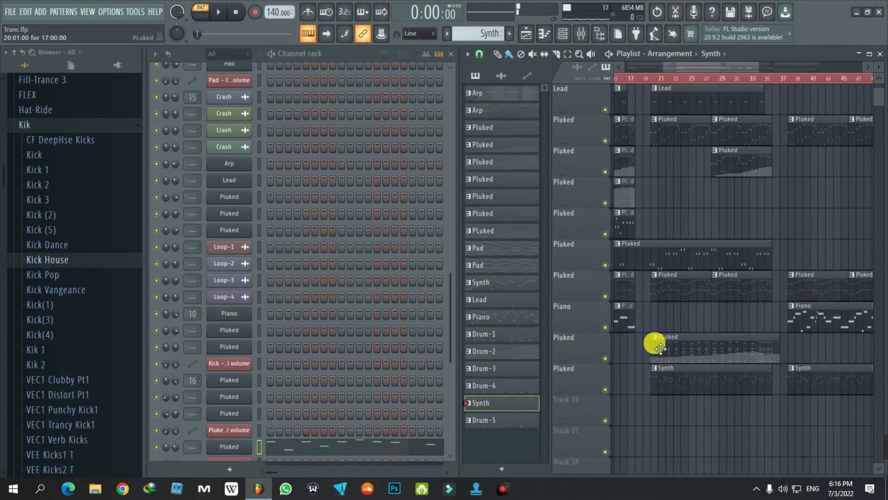
pyautogui.scroll(5, 865, 102)
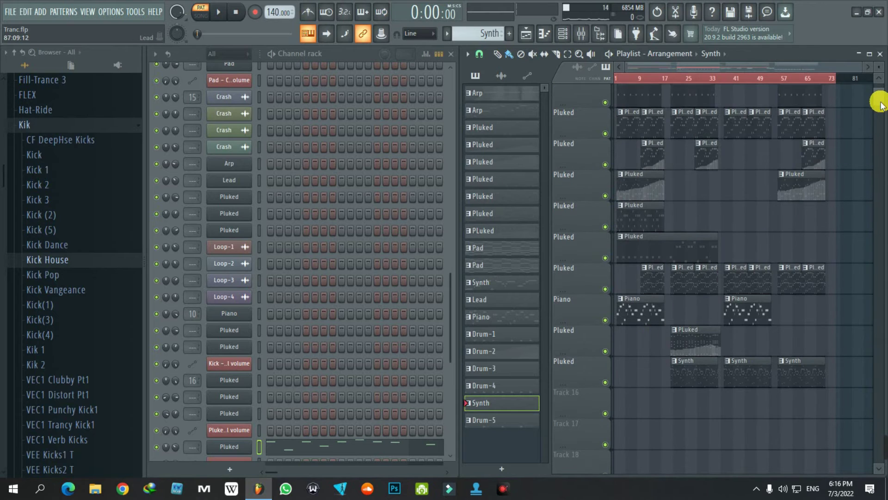
pyautogui.scroll(-8, 881, 100)
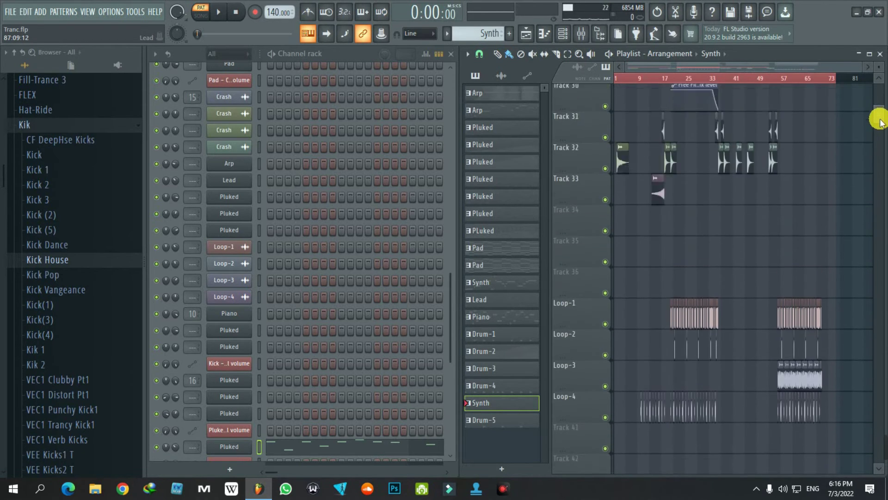
pyautogui.moveTo(799, 113); pyautogui.dragTo(615, 266)
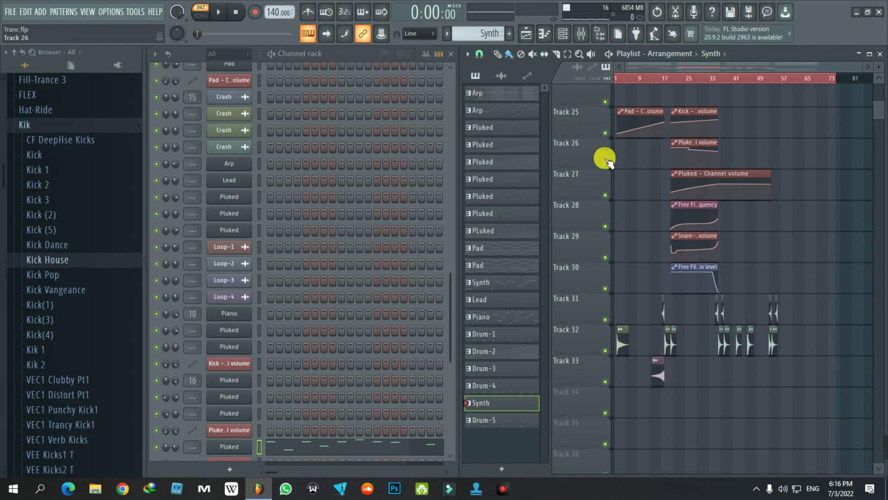
pyautogui.scroll(8, 615, 134)
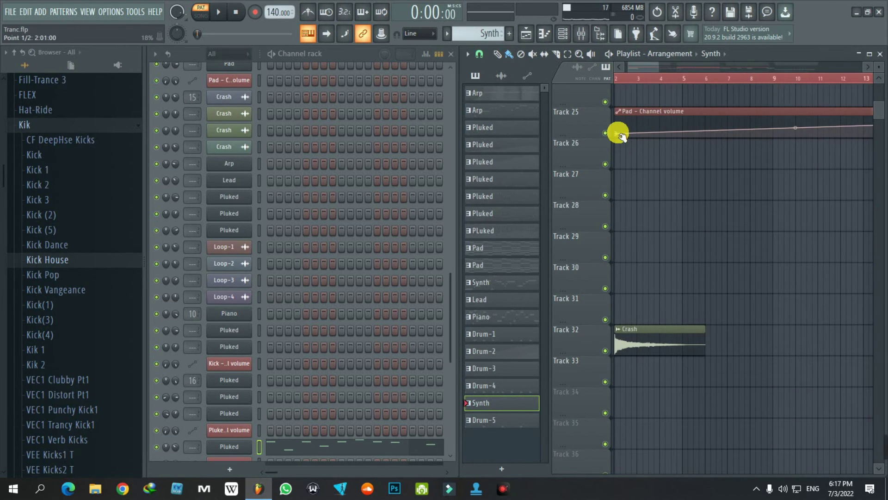
pyautogui.moveTo(640, 68); pyautogui.dragTo(683, 72)
pyautogui.scroll(-5, 685, 70)
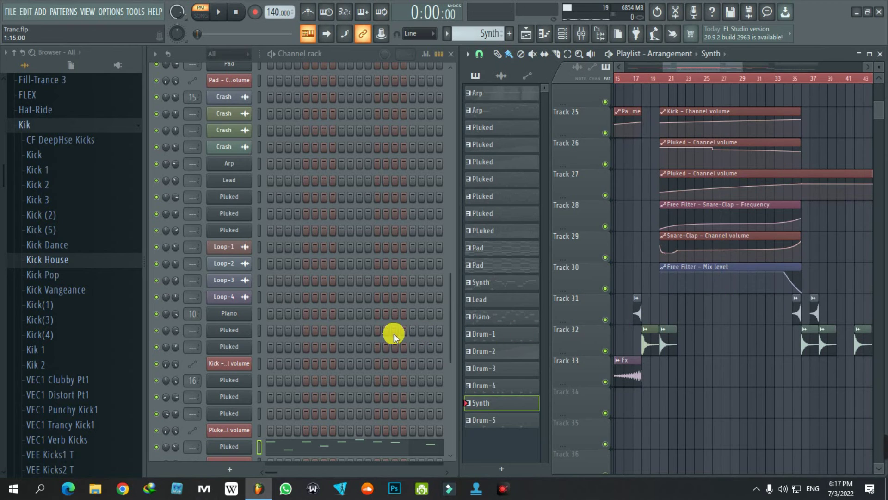
# Show the first Snare-Clap channel's mixer insert with Fruity Free Filter and inspect its sampler settings, closing the sampler when done
pyautogui.scroll(4, 393, 333)
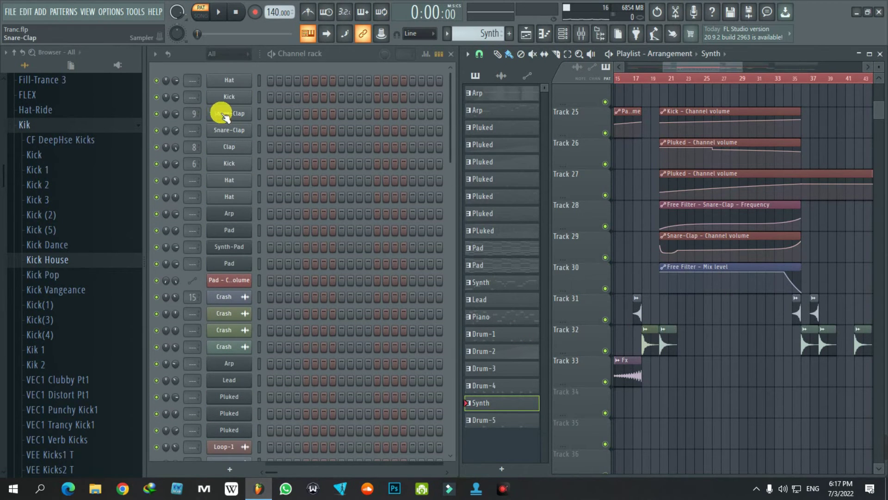
pyautogui.click(240, 115)
pyautogui.click(229, 114)
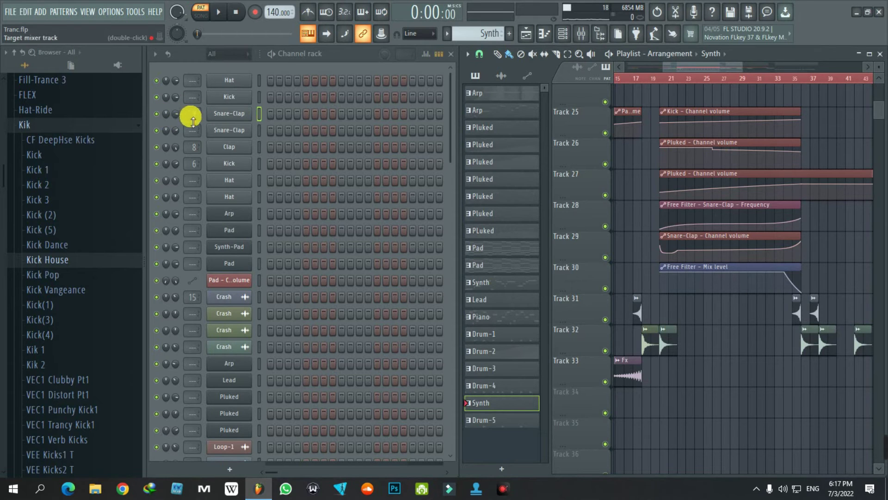
pyautogui.click(581, 35)
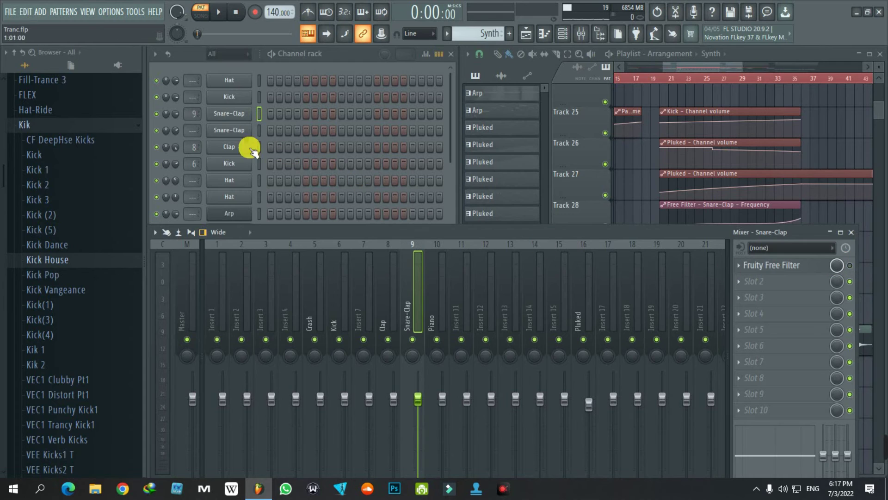
pyautogui.click(229, 115)
pyautogui.click(355, 360)
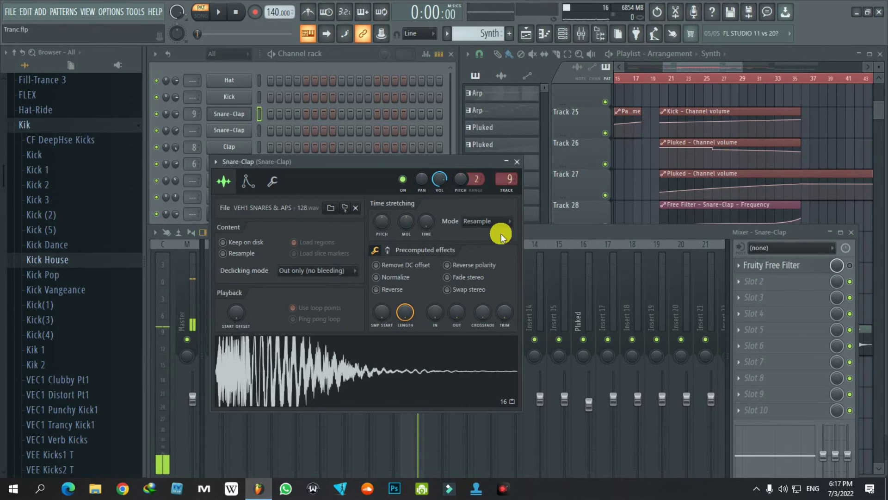
pyautogui.click(519, 162)
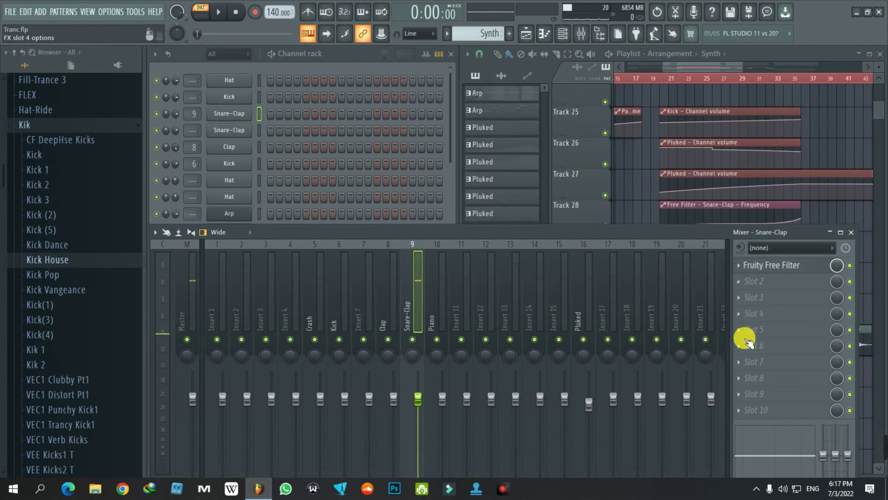
# Place the song playhead near bar 20, solo Track 30, and unmute tracks 25 to 29 and the Drum-3 track
pyautogui.click(619, 205)
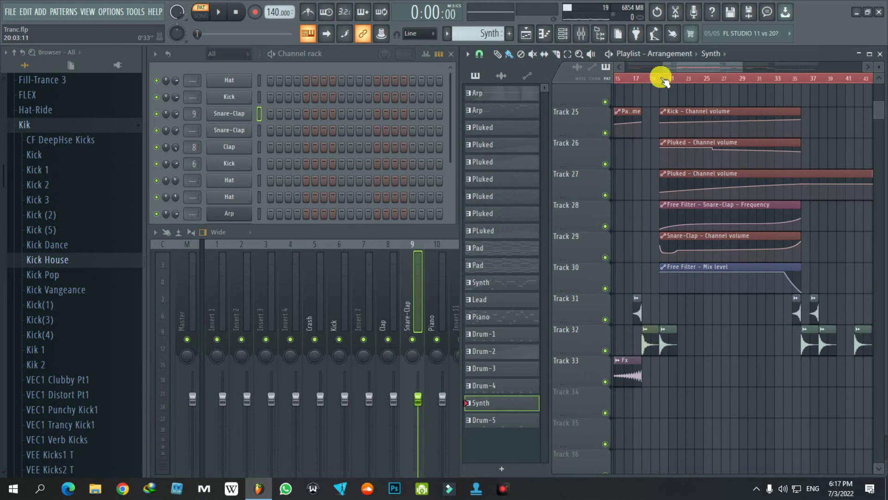
pyautogui.click(661, 78)
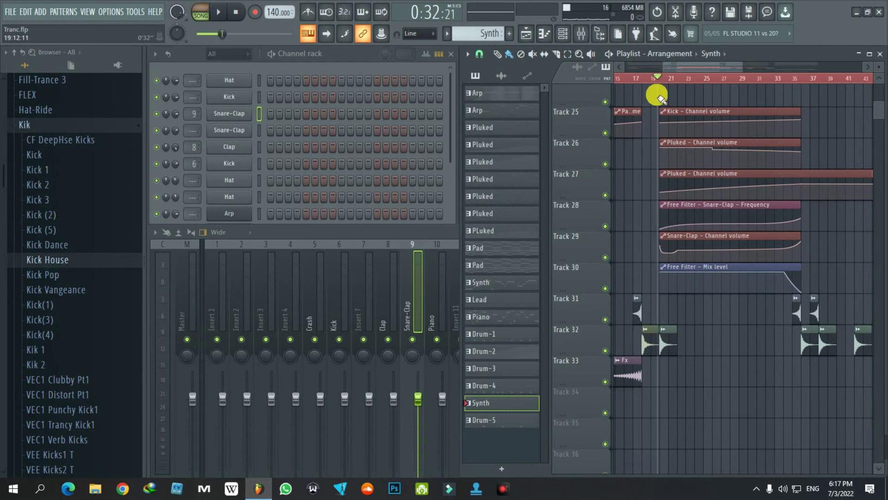
pyautogui.keyDown('ctrl'); pyautogui.click(605, 289); pyautogui.keyUp('ctrl')
pyautogui.click(605, 240)
pyautogui.click(606, 226)
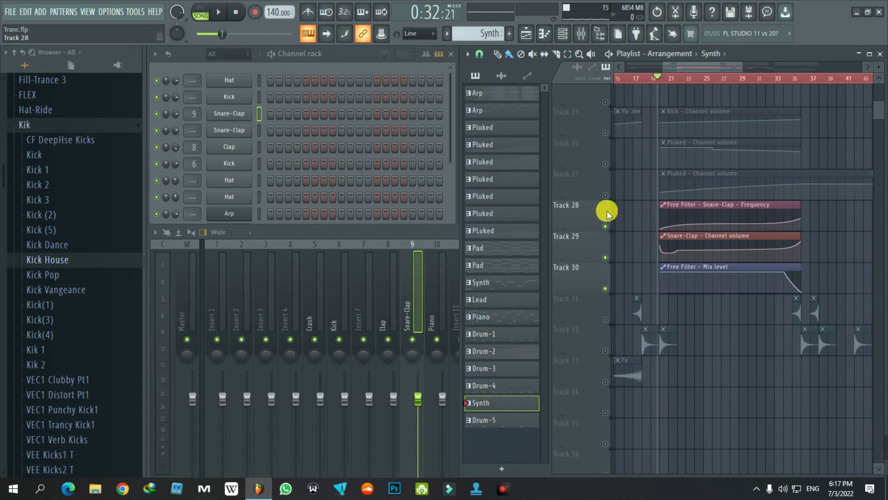
pyautogui.click(605, 195)
pyautogui.click(605, 164)
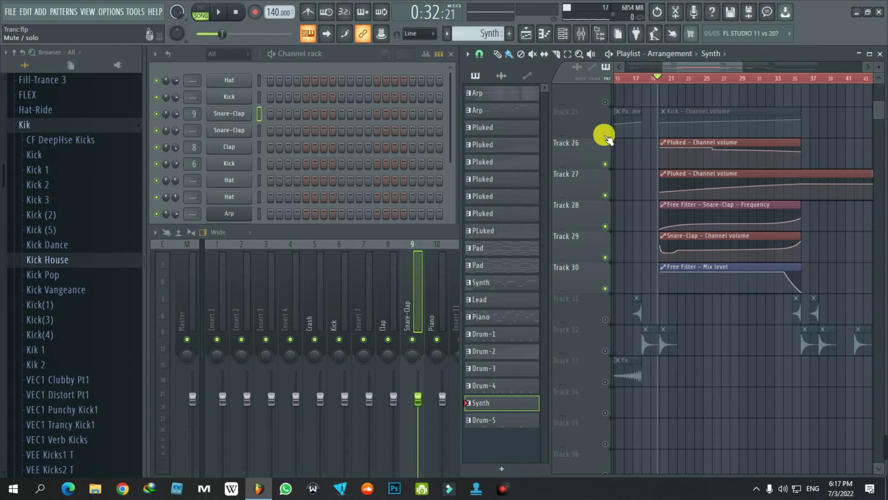
pyautogui.click(605, 132)
pyautogui.scroll(-15, 725, 290)
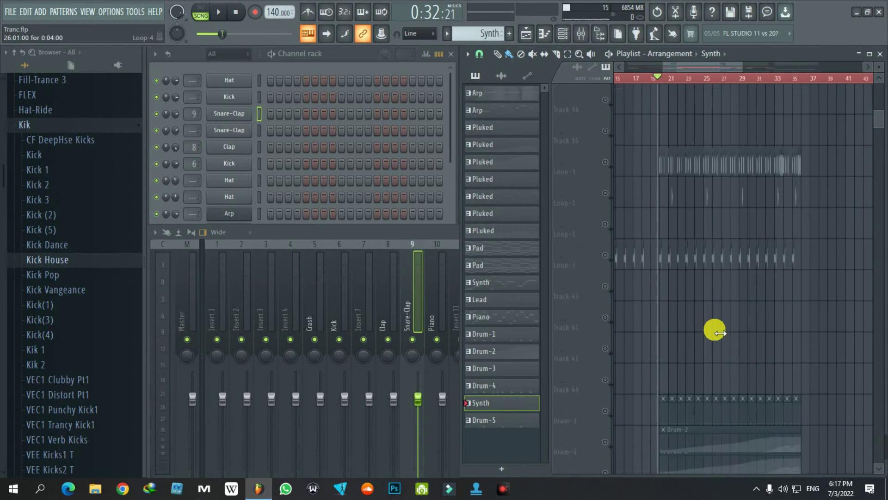
pyautogui.scroll(3, 712, 370)
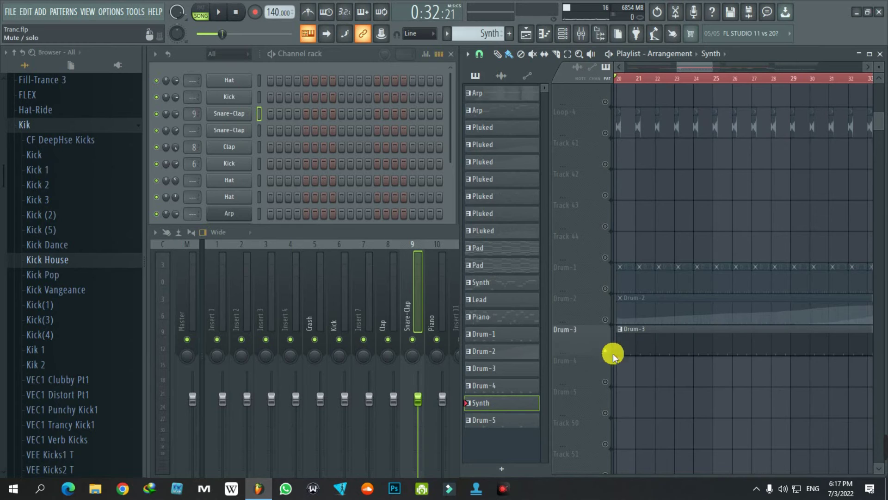
# Open Fruity Free Filter on the Snare-Clap mixer insert and show the automation clip option for its frequency
pyautogui.click(437, 240)
pyautogui.click(786, 267)
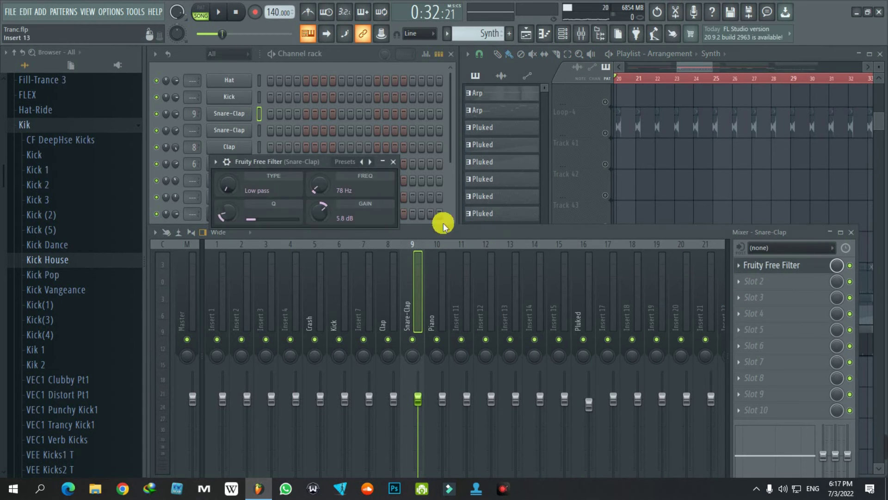
pyautogui.moveTo(309, 162); pyautogui.dragTo(380, 169)
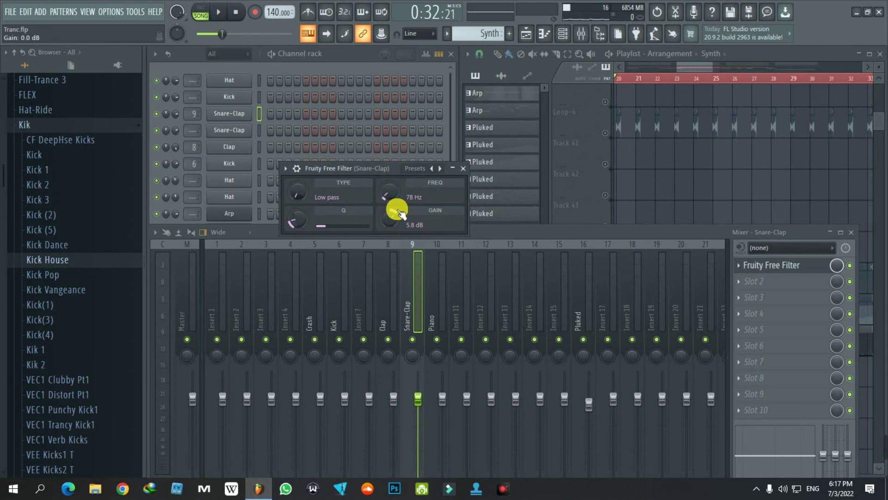
pyautogui.rightClick(390, 192)
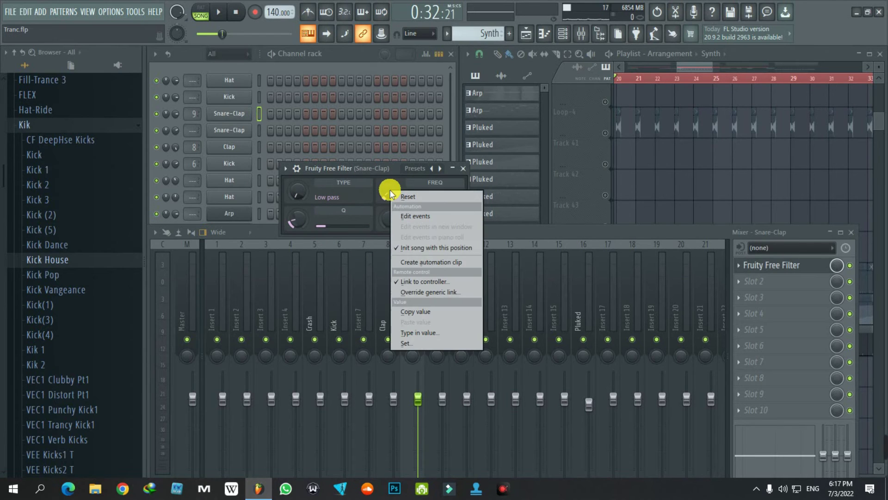
pyautogui.click(460, 266)
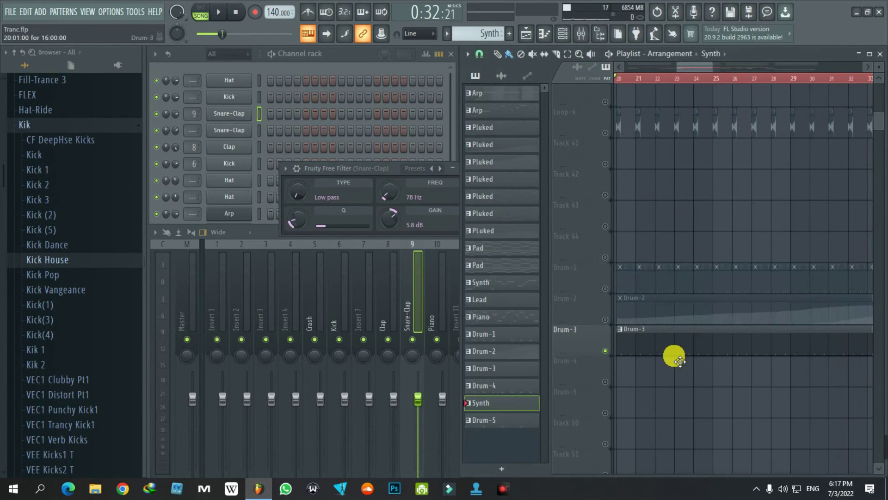
# Play Drum-3 with the automation on tracks 25 to 30 from bar 20, then stop and close the filter and mixer
pyautogui.scroll(4, 675, 358)
pyautogui.scroll(5, 673, 358)
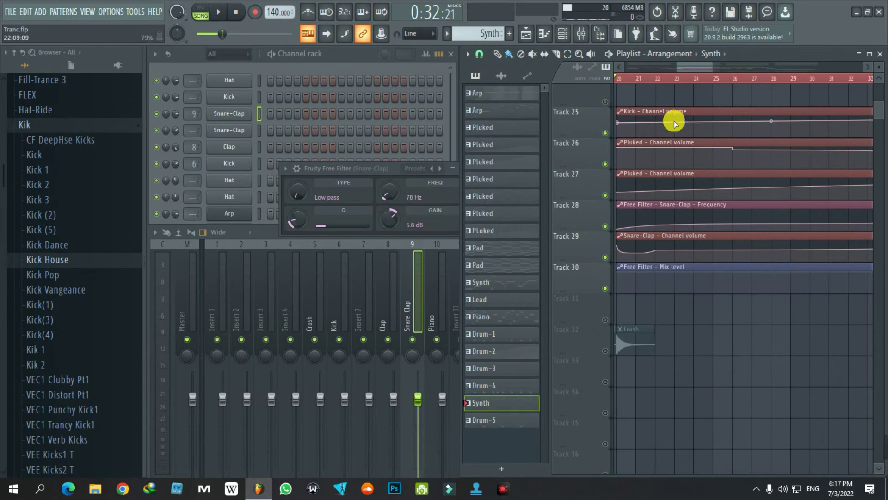
pyautogui.press('space')
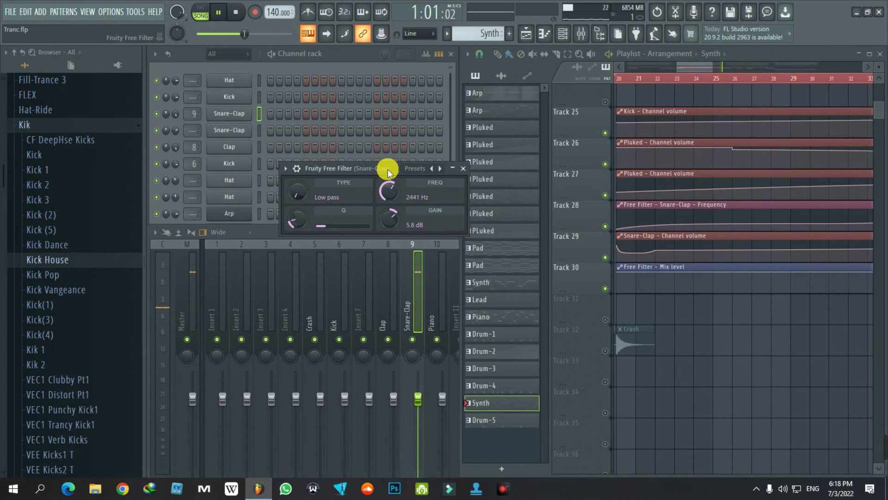
pyautogui.press('space')
pyautogui.click(464, 169)
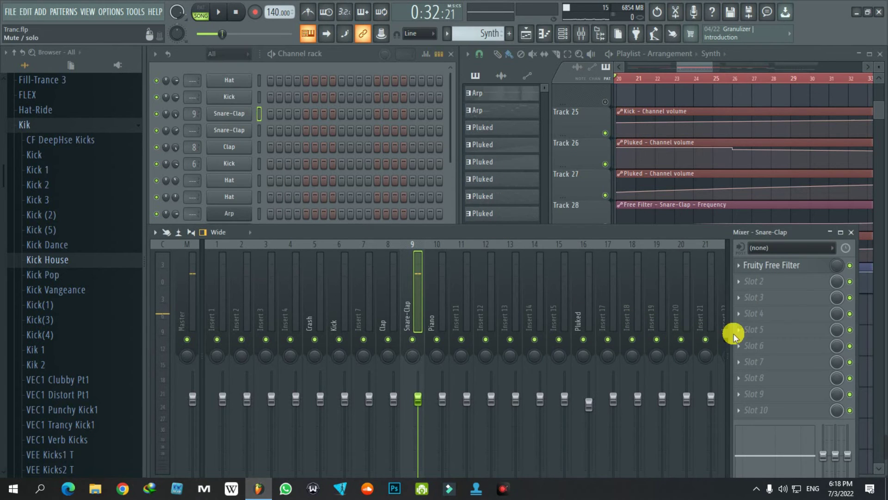
pyautogui.click(851, 233)
# Review the drum and automation tracks, and inspect the Kick channel on mixer insert 6 with its sampler and Fruity Parametric EQ 2
pyautogui.scroll(-4, 690, 366)
pyautogui.scroll(-2, 697, 367)
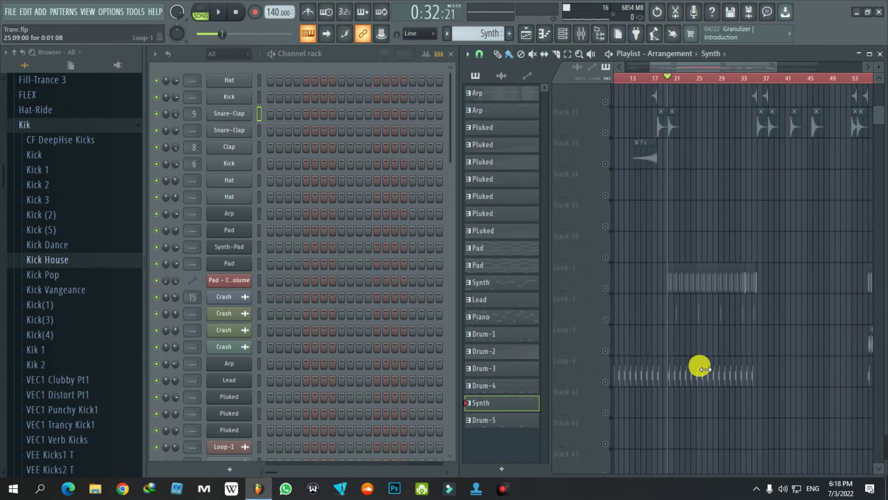
pyautogui.scroll(-4, 700, 368)
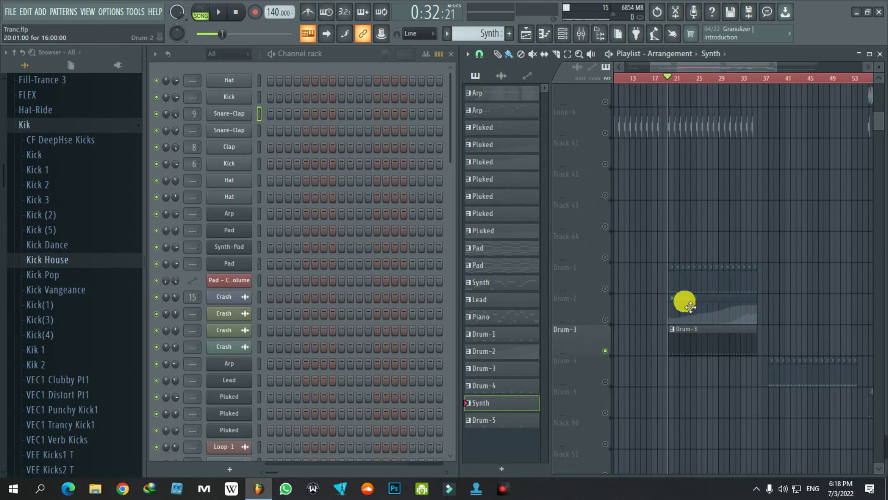
pyautogui.scroll(8, 620, 310)
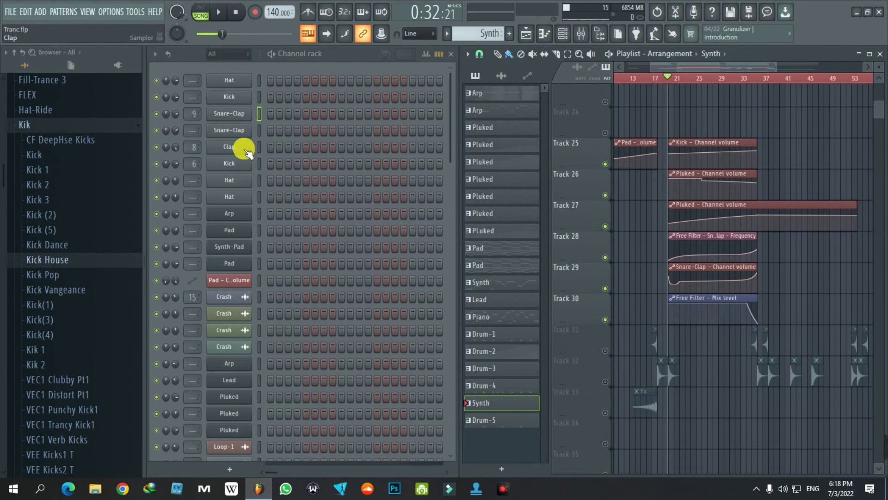
pyautogui.click(220, 167)
pyautogui.click(583, 40)
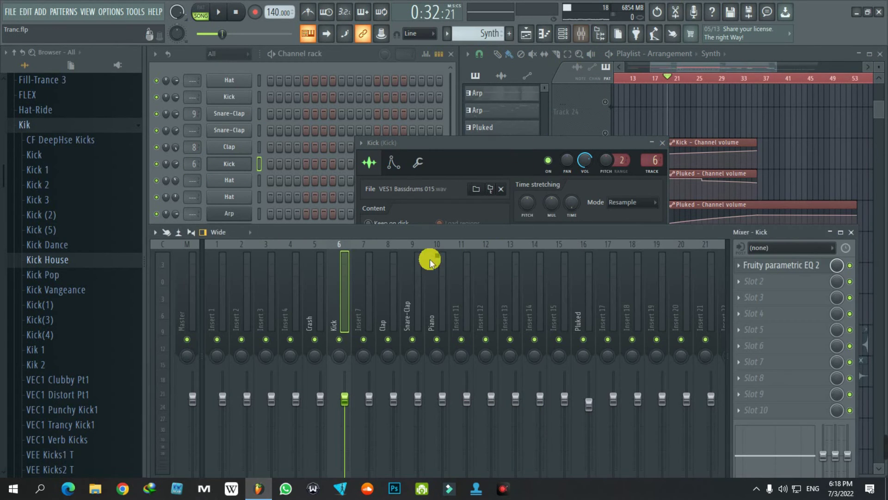
pyautogui.click(802, 267)
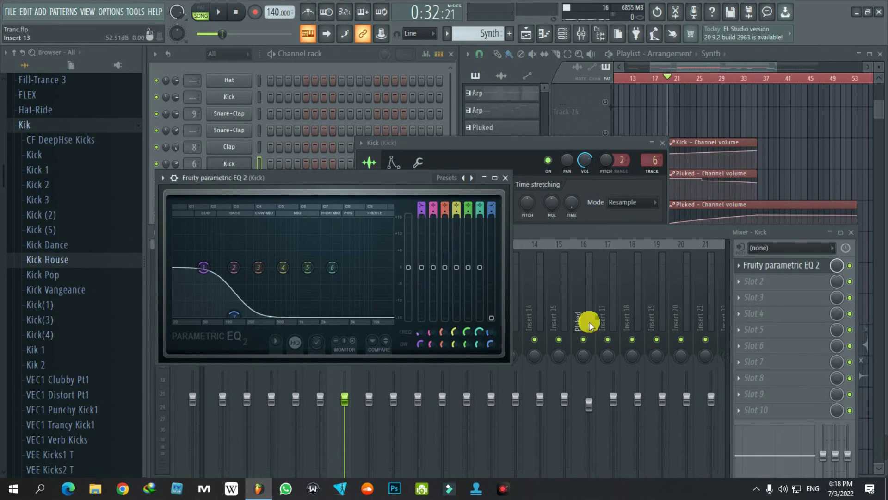
# Bypass the Kick insert's Parametric EQ 2, audition the kick sample without it, and enable the effect again
pyautogui.click(850, 266)
pyautogui.click(428, 142)
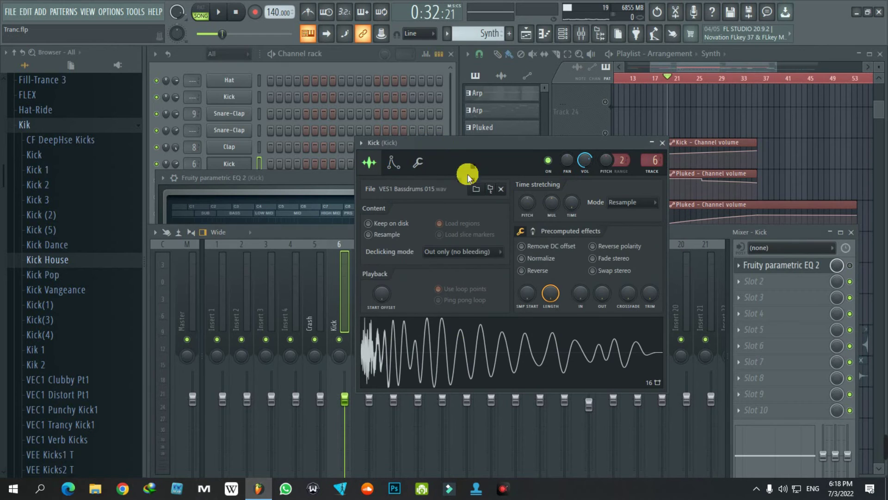
pyautogui.click(511, 343)
pyautogui.click(850, 266)
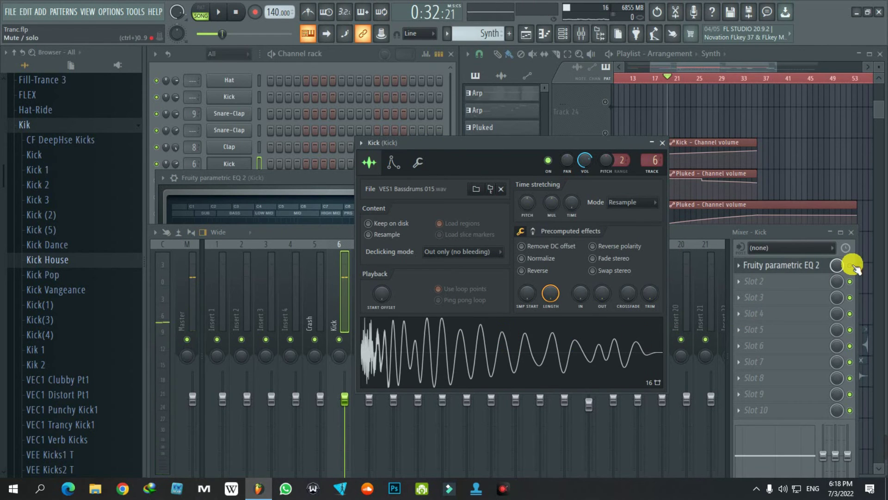
pyautogui.click(851, 266)
# Play from bar 20 while watching the Kick's Parametric EQ 2 curve, then stop and close the EQ, sampler and mixer
pyautogui.click(474, 142)
pyautogui.click(314, 178)
pyautogui.press('space')
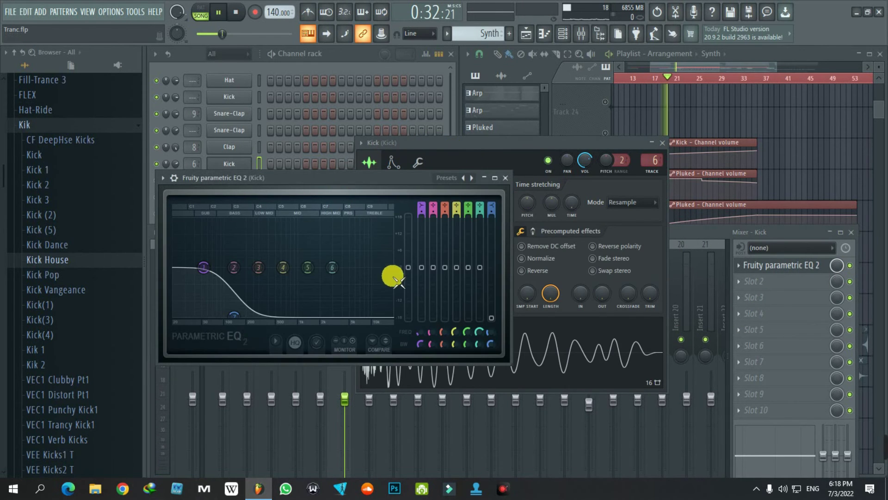
pyautogui.moveTo(391, 282); pyautogui.dragTo(254, 309)
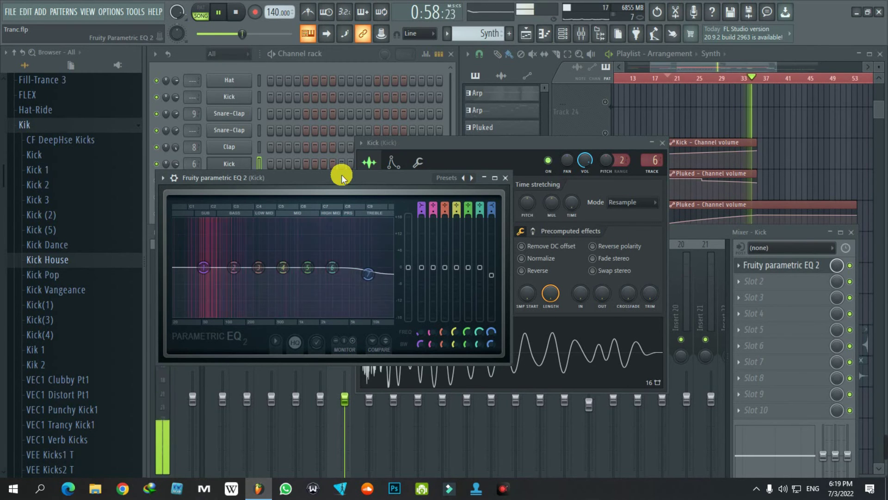
pyautogui.press('space')
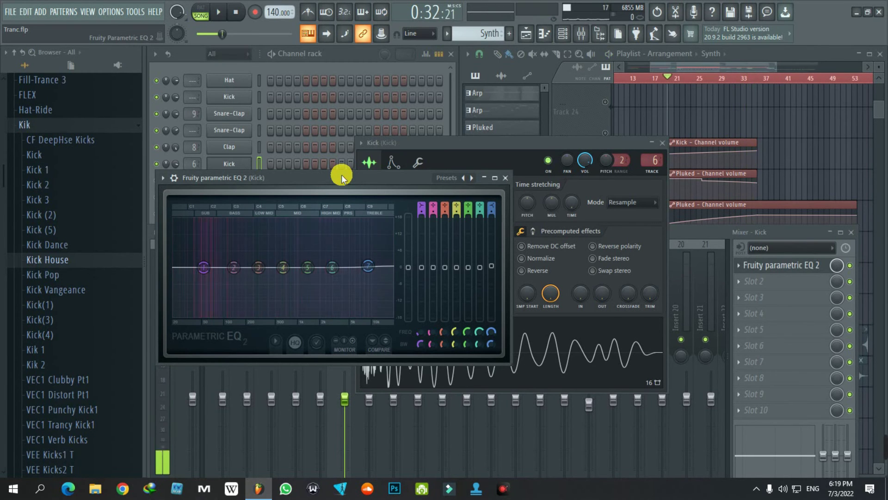
pyautogui.click(507, 179)
pyautogui.click(668, 147)
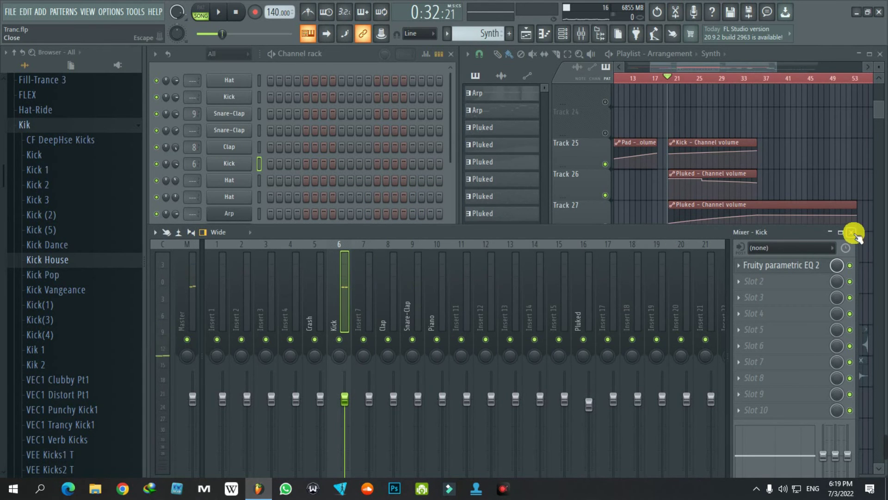
pyautogui.click(852, 232)
# Unmute all playlist tracks and inspect the Fx clip's sample settings on Track 33, closing them when done
pyautogui.click(609, 413)
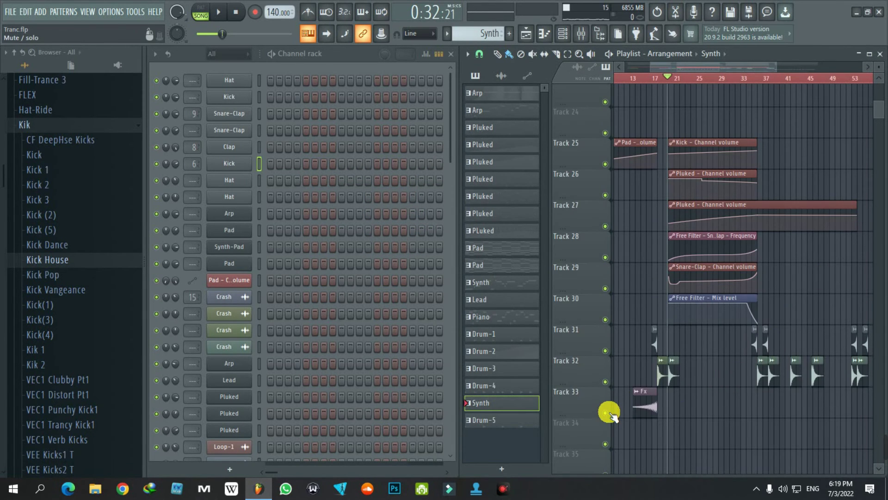
pyautogui.doubleClick(643, 407)
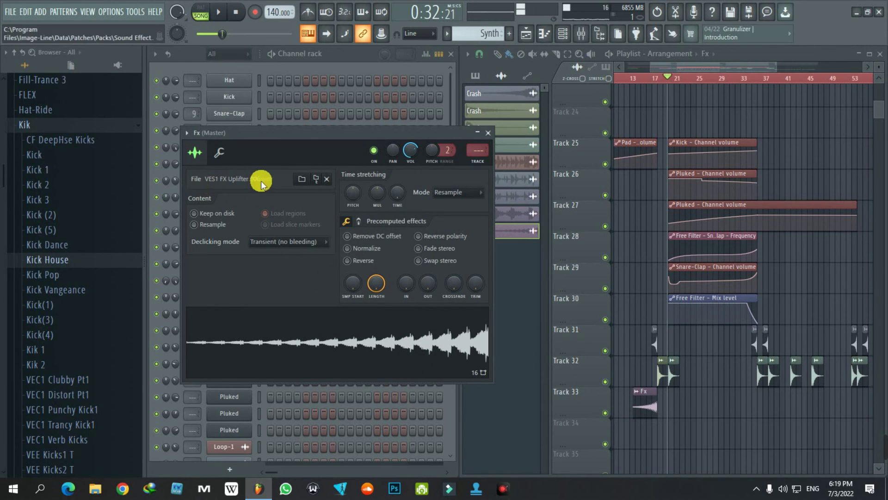
pyautogui.click(489, 134)
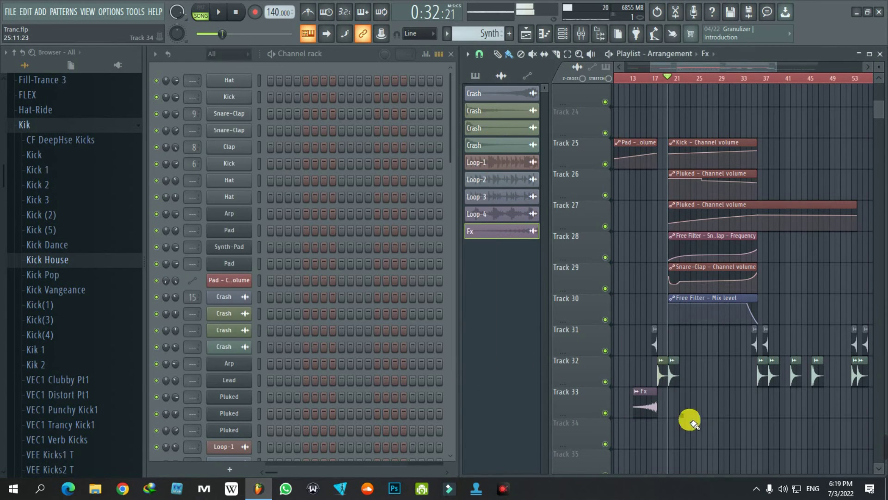
# Inspect the sample settings of the two Crash clips on Track 32 and the reversed Crash on Track 31, then close them
pyautogui.scroll(4, 689, 421)
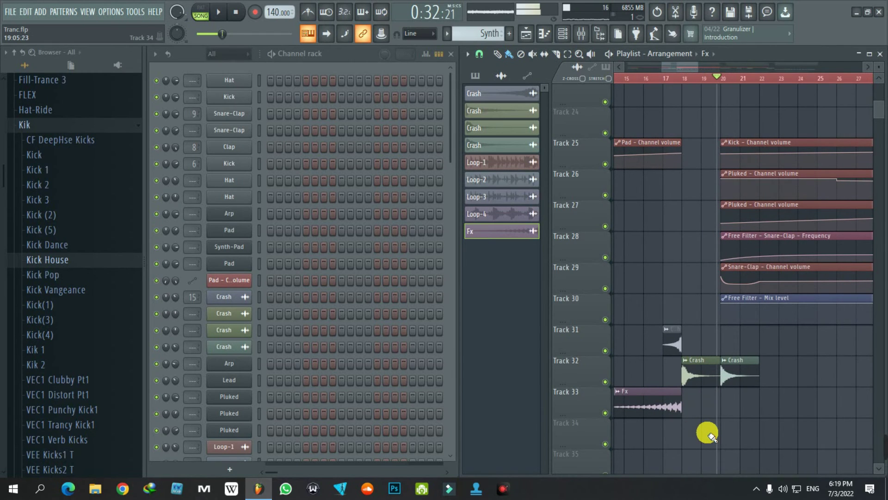
pyautogui.doubleClick(703, 377)
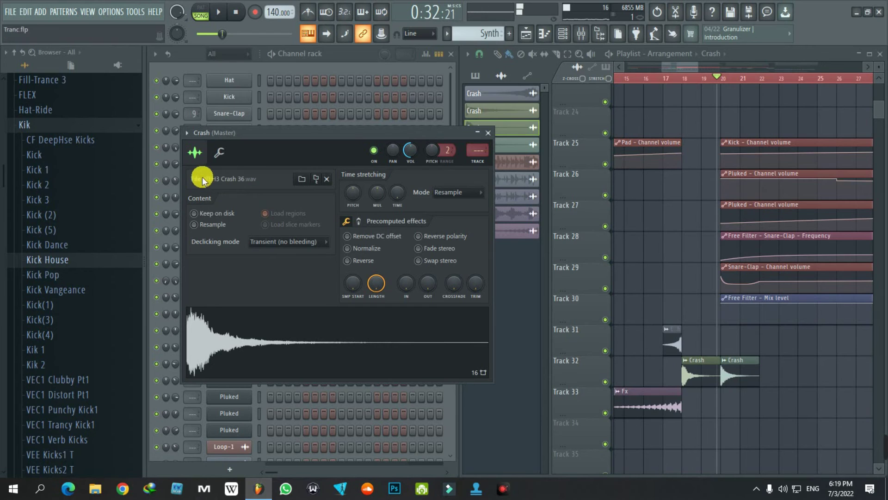
pyautogui.doubleClick(748, 371)
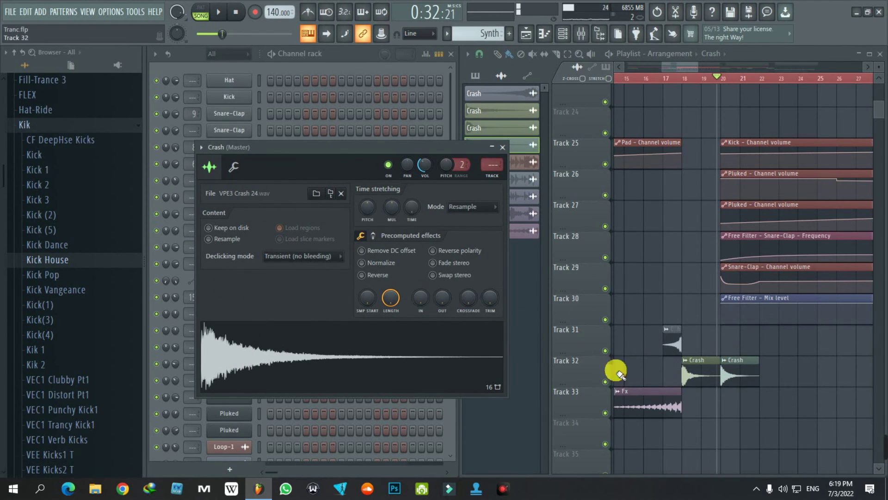
pyautogui.doubleClick(675, 343)
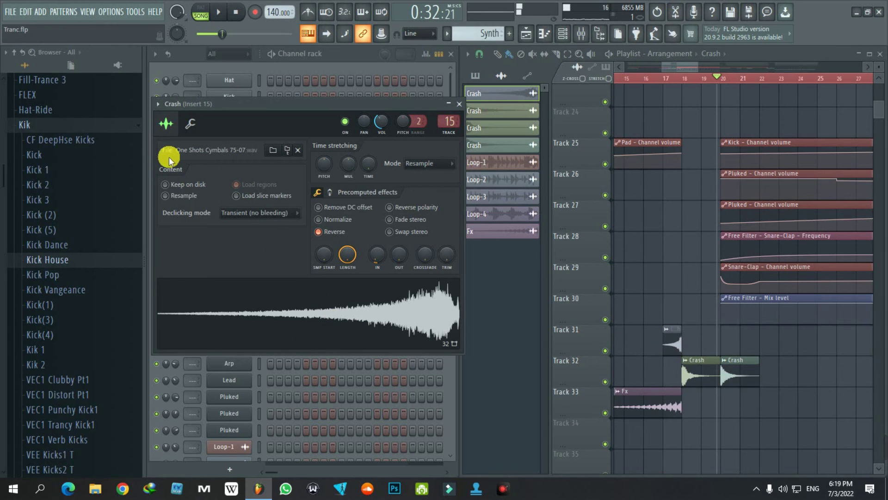
pyautogui.click(460, 104)
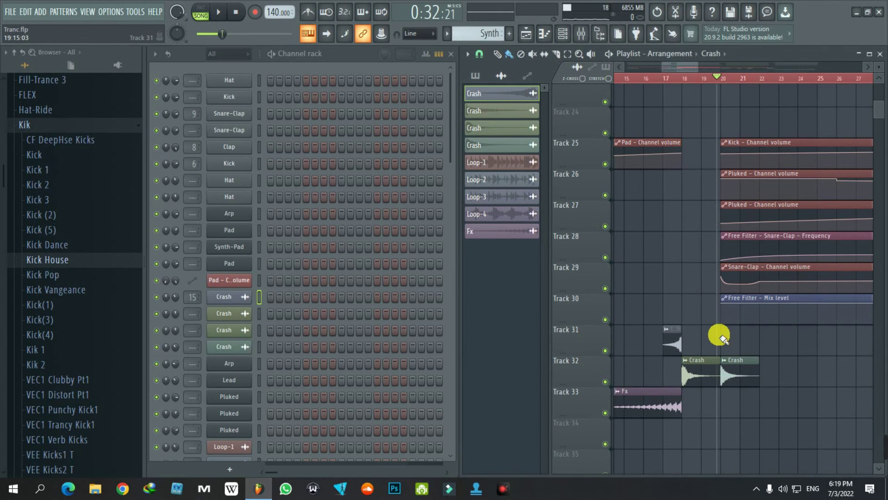
# Isolate the PLuked clip's track and the Pluked track with the bar 28 clip, keeping automation tracks 25 to 30 unmuted
pyautogui.scroll(-5, 720, 334)
pyautogui.scroll(8, 720, 337)
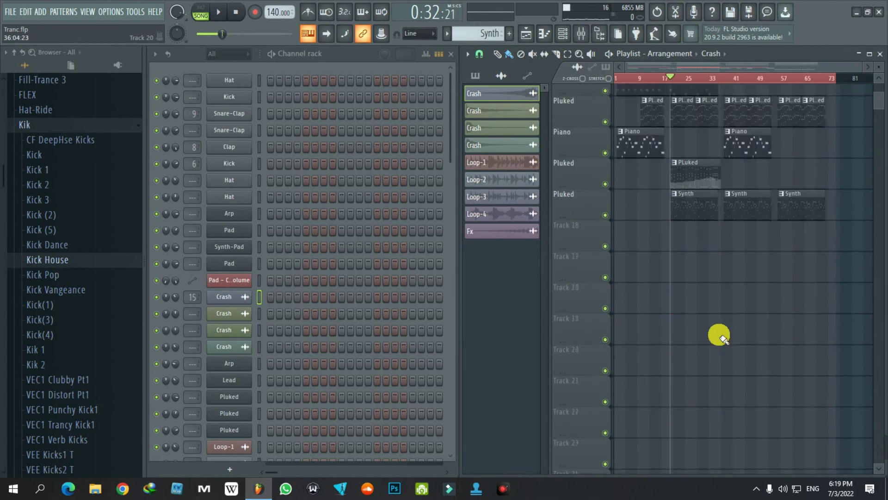
pyautogui.scroll(3, 713, 317)
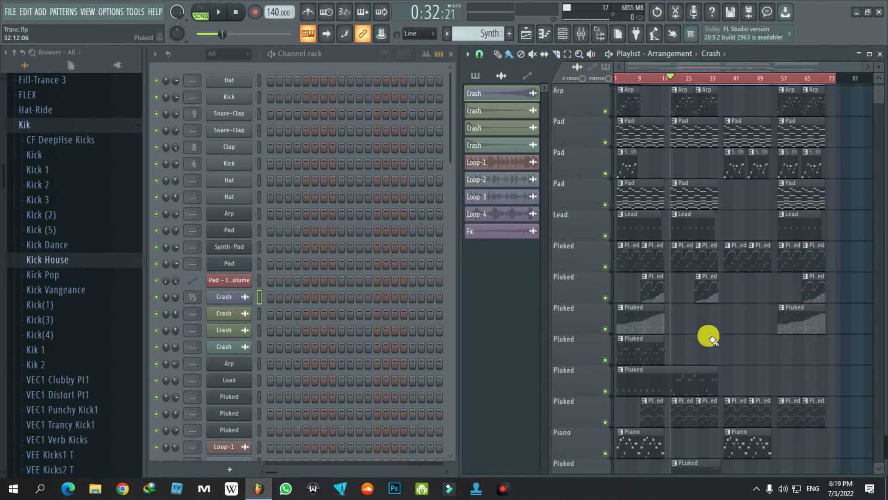
pyautogui.scroll(-3, 713, 316)
pyautogui.scroll(1, 660, 423)
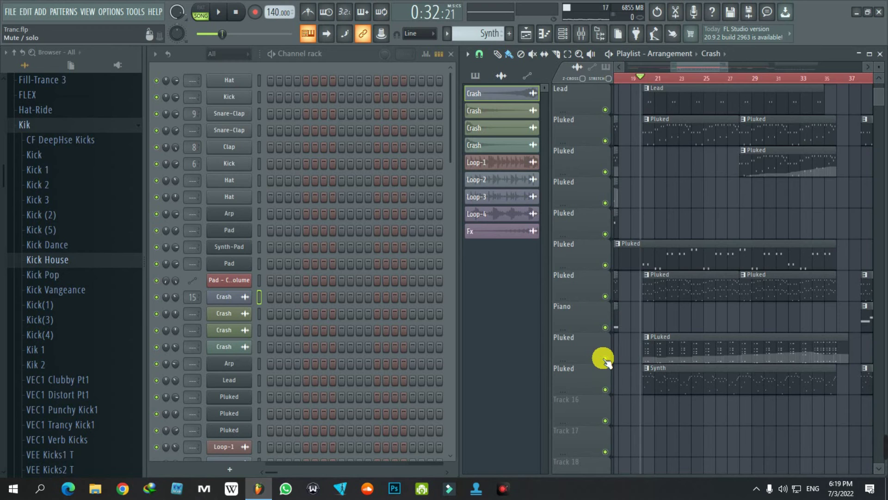
pyautogui.scroll(3, 603, 360)
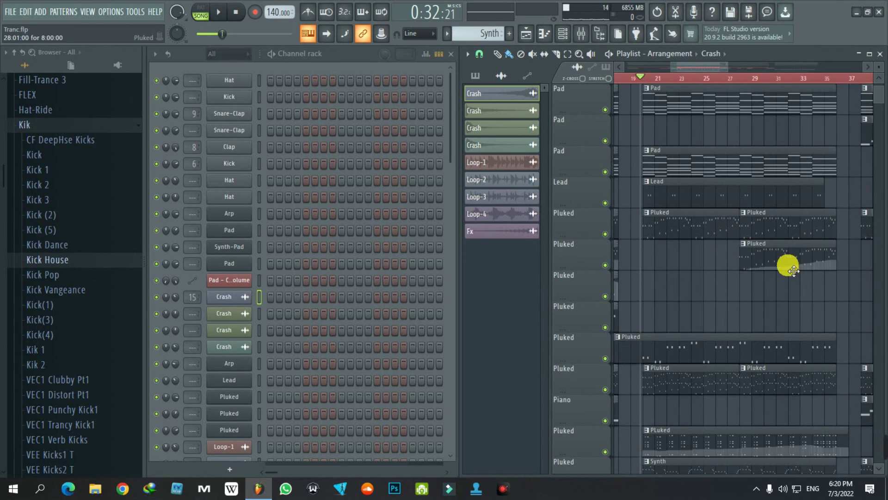
pyautogui.keyDown('ctrl'); pyautogui.click(604, 453); pyautogui.keyUp('ctrl')
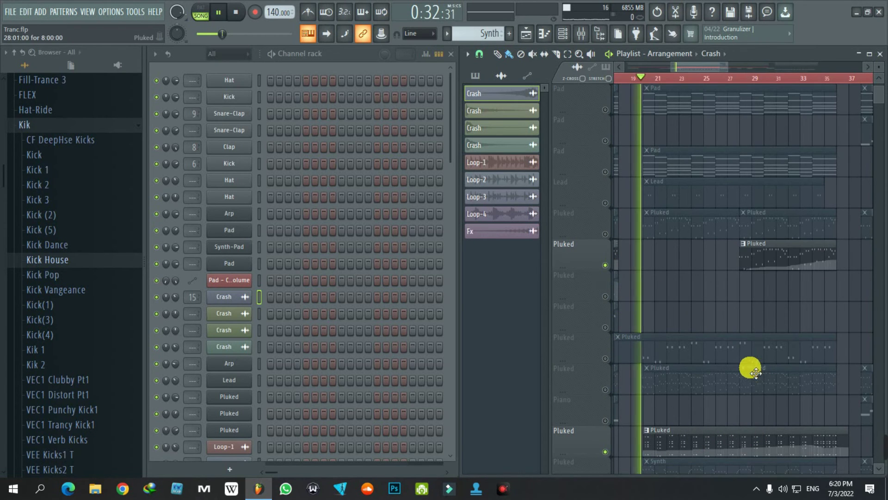
pyautogui.scroll(-15, 586, 403)
pyautogui.moveTo(605, 395); pyautogui.dragTo(611, 237)
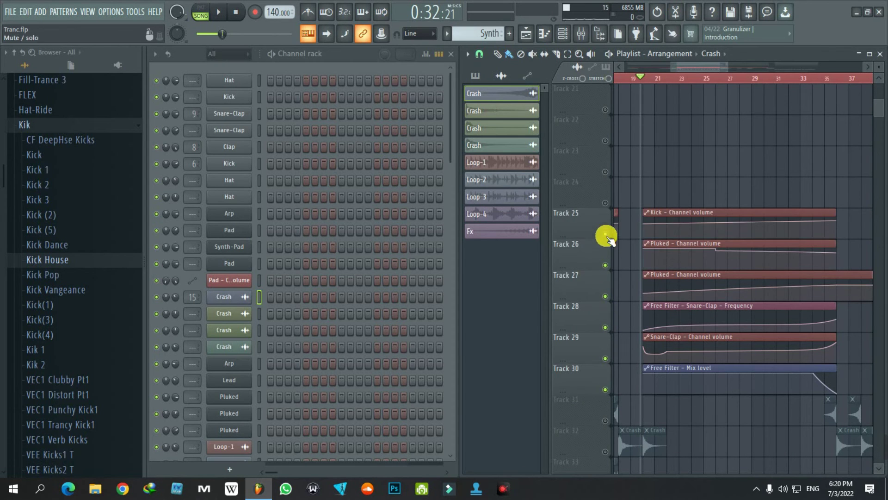
# Play the two isolated Pluked clips with their volume automation through to about bar 35, then stop playback
pyautogui.scroll(12, 729, 356)
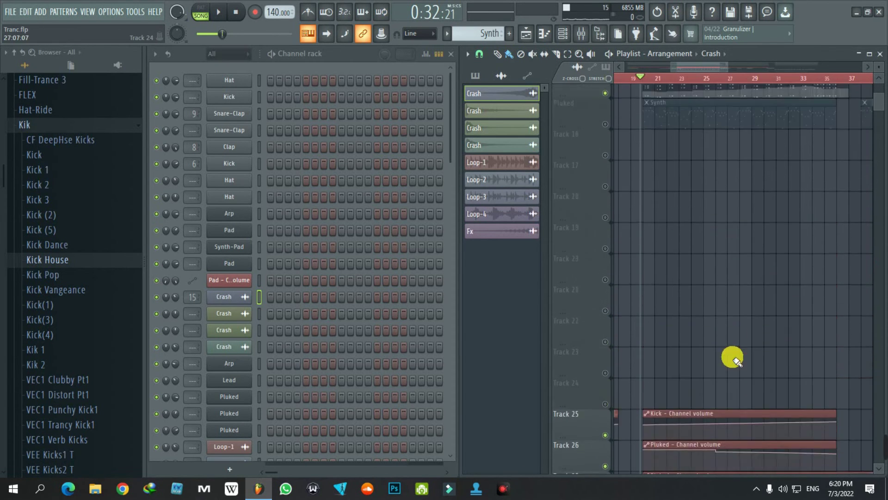
pyautogui.press('space')
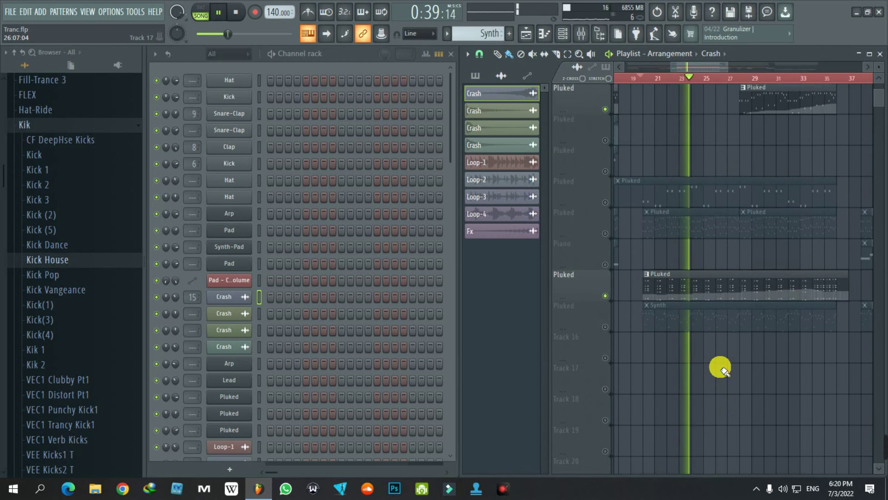
pyautogui.scroll(1, 720, 367)
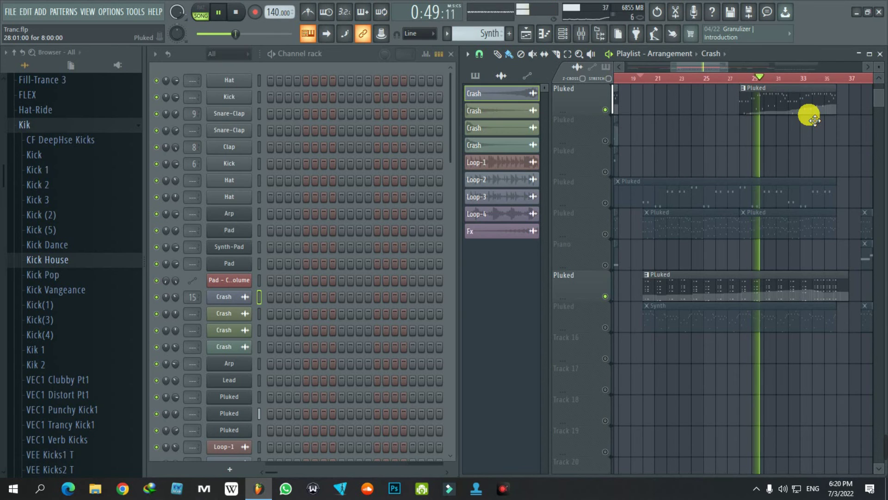
pyautogui.click(867, 66)
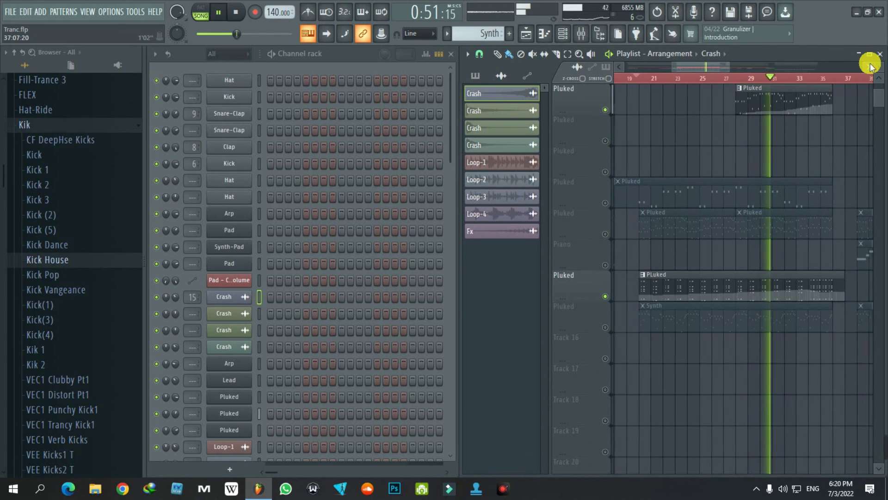
pyautogui.scroll(2, 793, 204)
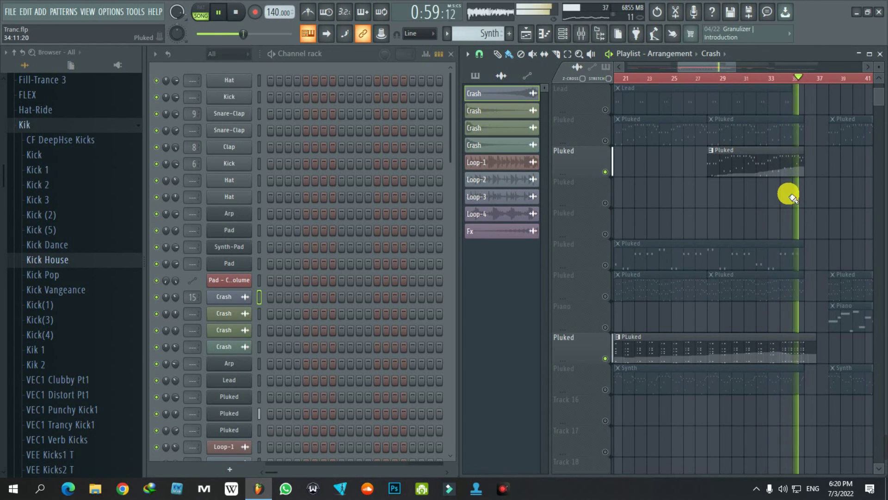
pyautogui.press('space')
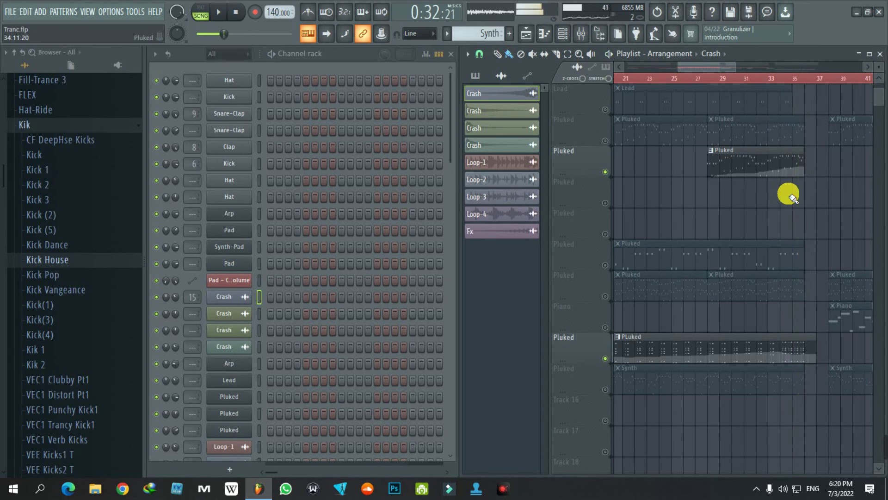
# Unmute all playlist tracks, show the whole arrangement and return the playhead to the start of the song
pyautogui.rightClick(607, 177)
pyautogui.rightClick(607, 176)
pyautogui.rightClick(606, 175)
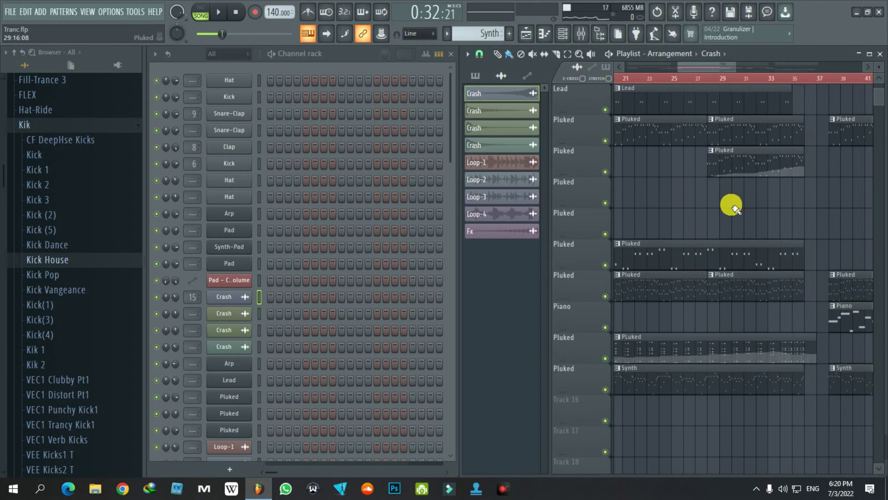
pyautogui.scroll(-3, 730, 202)
pyautogui.scroll(2, 730, 229)
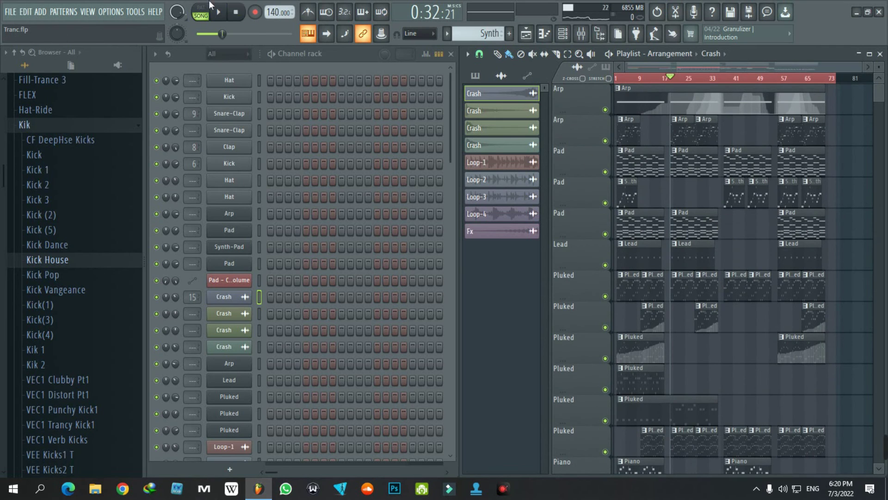
pyautogui.click(236, 12)
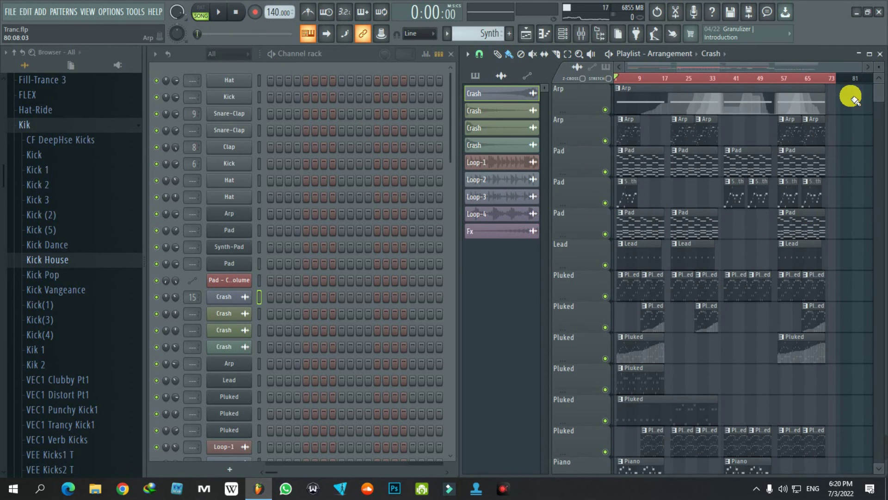